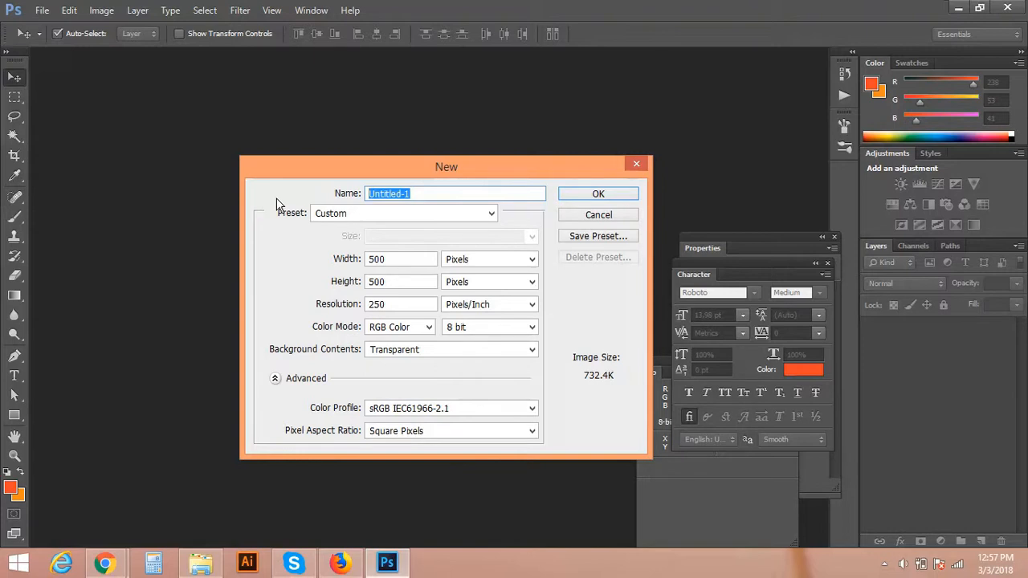
- Name the new document Data Technologies, apply the 800 x 600 pixel Web preset and set the resolution to 250 pixels/inch
text(Data Technologies)
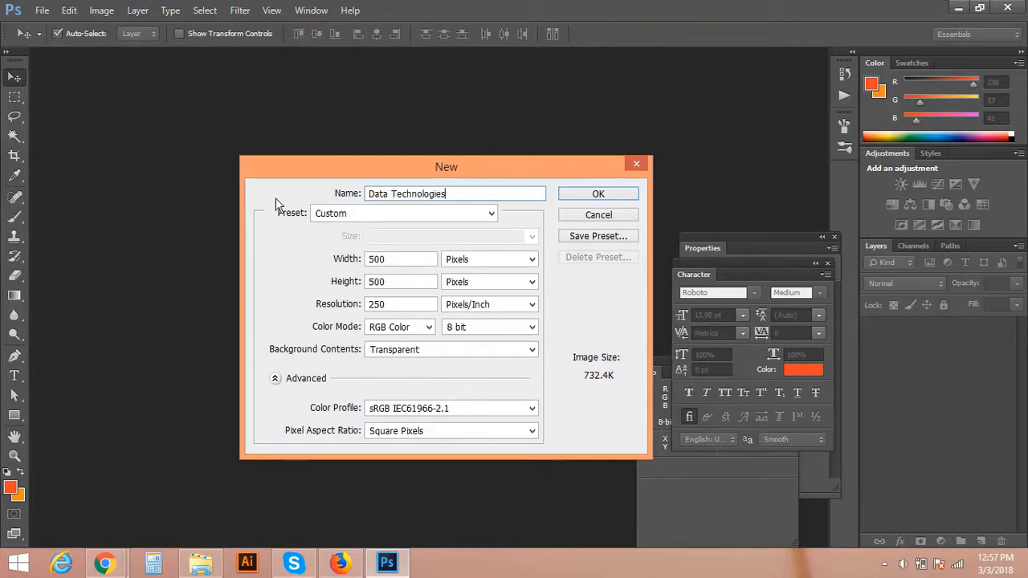
click(384, 214)
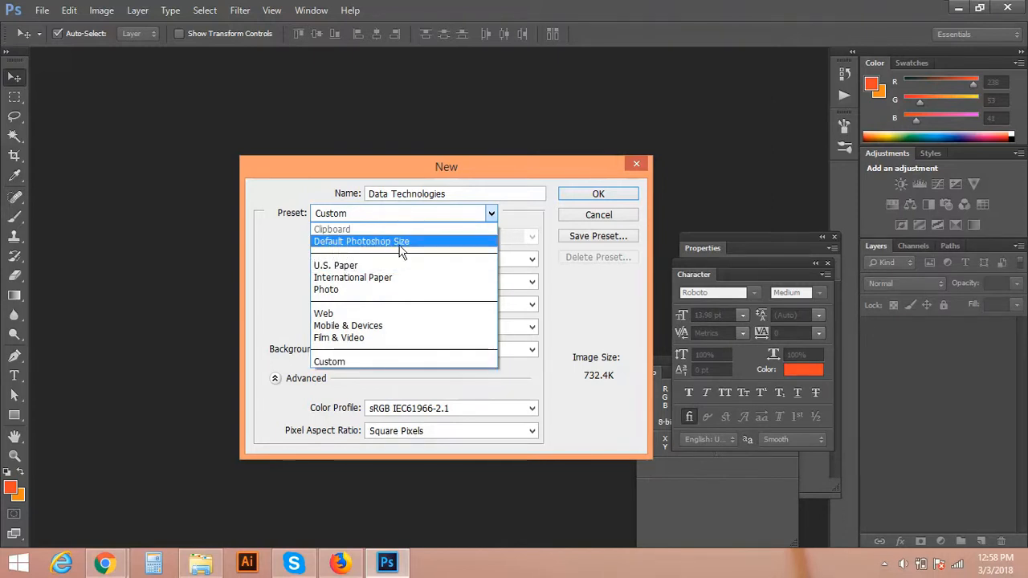
click(391, 314)
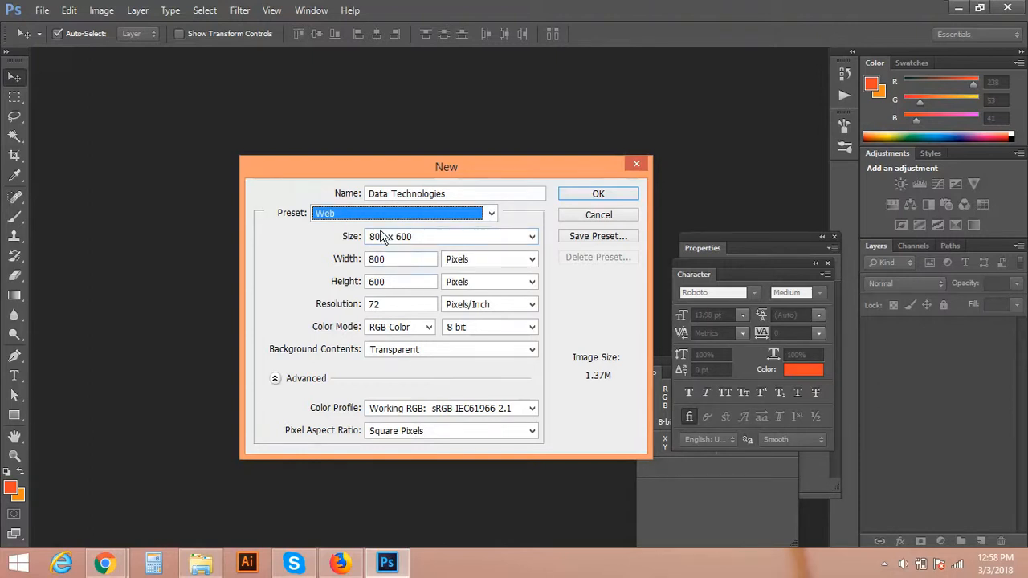
click(415, 261)
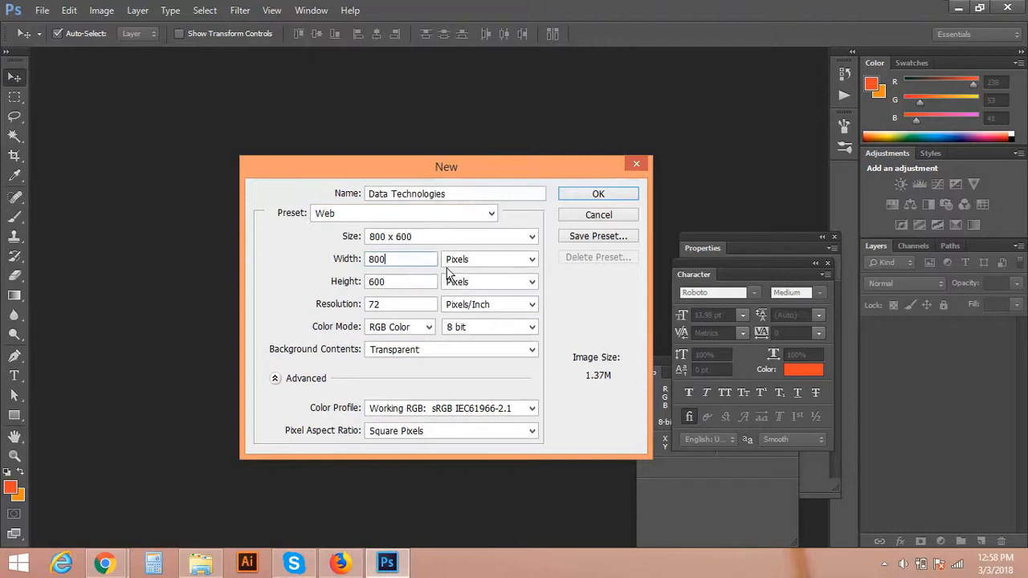
double_click(393, 303)
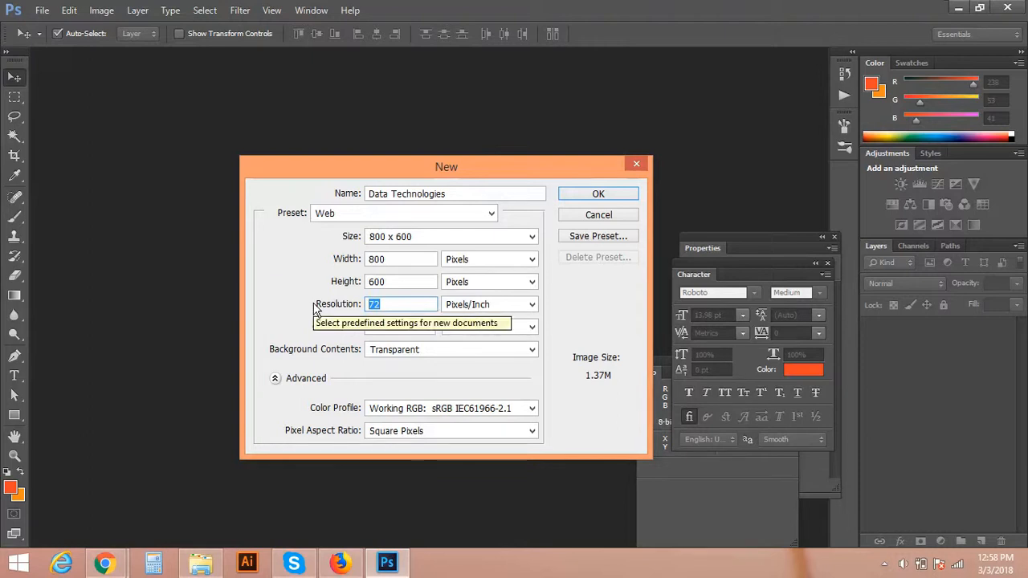
text(250)
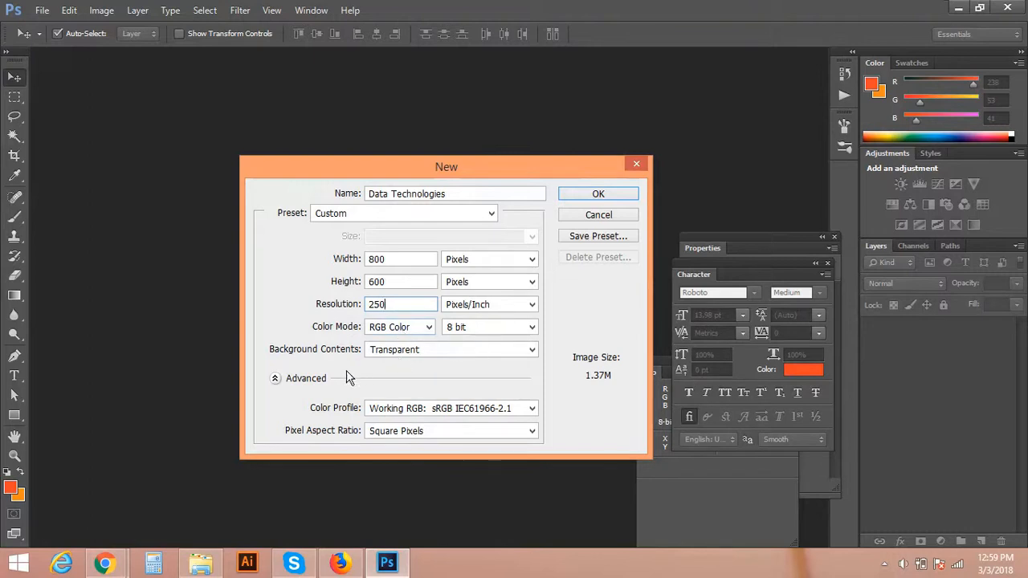
- Set the background contents to White and create the document
click(394, 354)
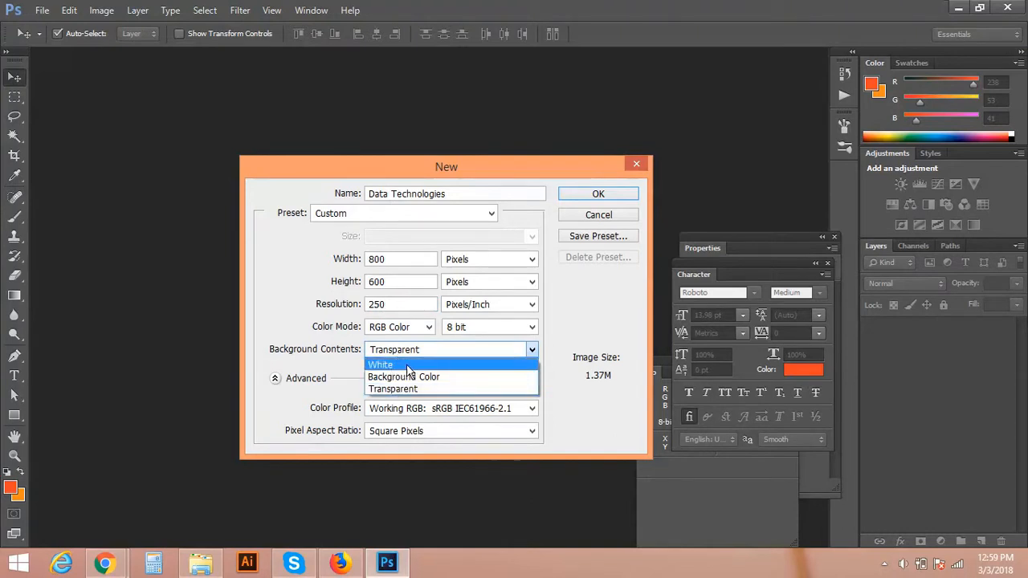
click(426, 378)
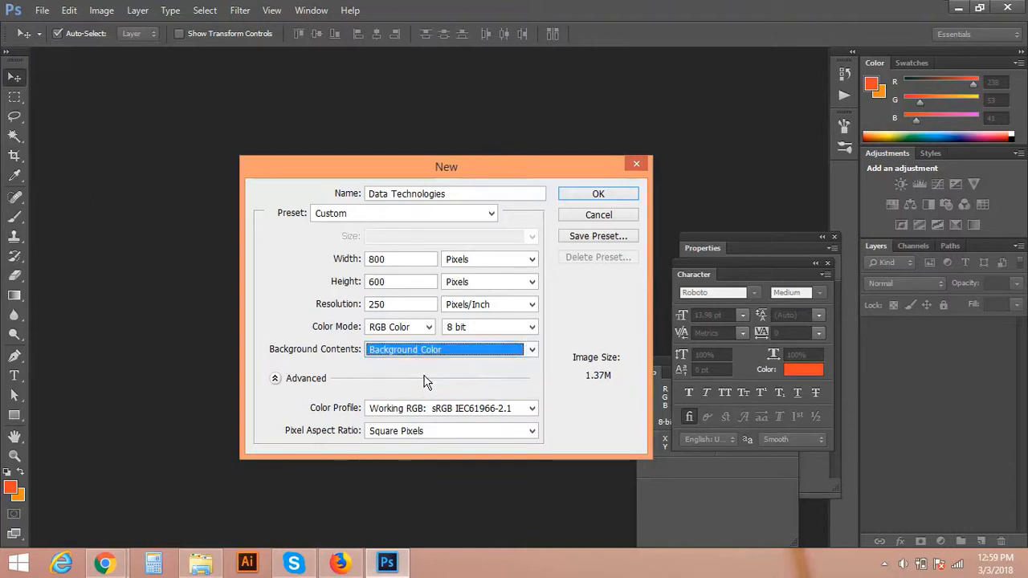
click(425, 353)
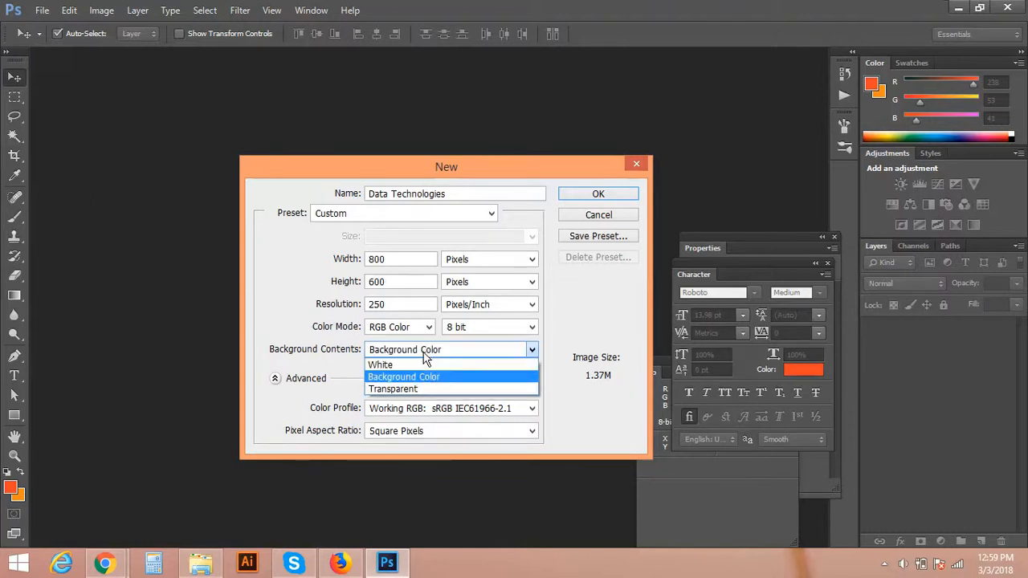
click(407, 367)
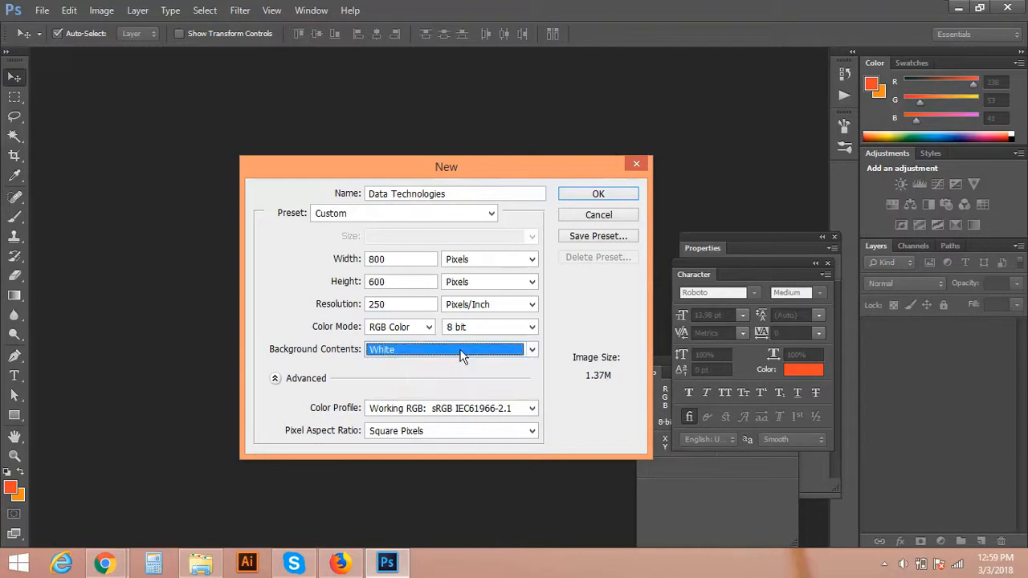
click(599, 197)
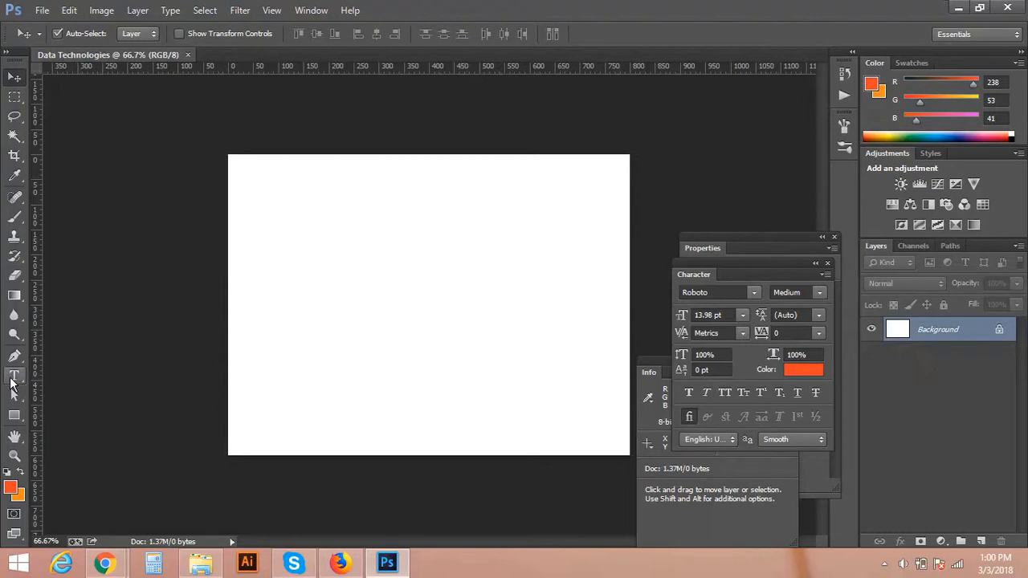
- Start a point text layer on the canvas and clear away the floating Info and Properties panels, leaving Character lower beside the canvas
click(12, 381)
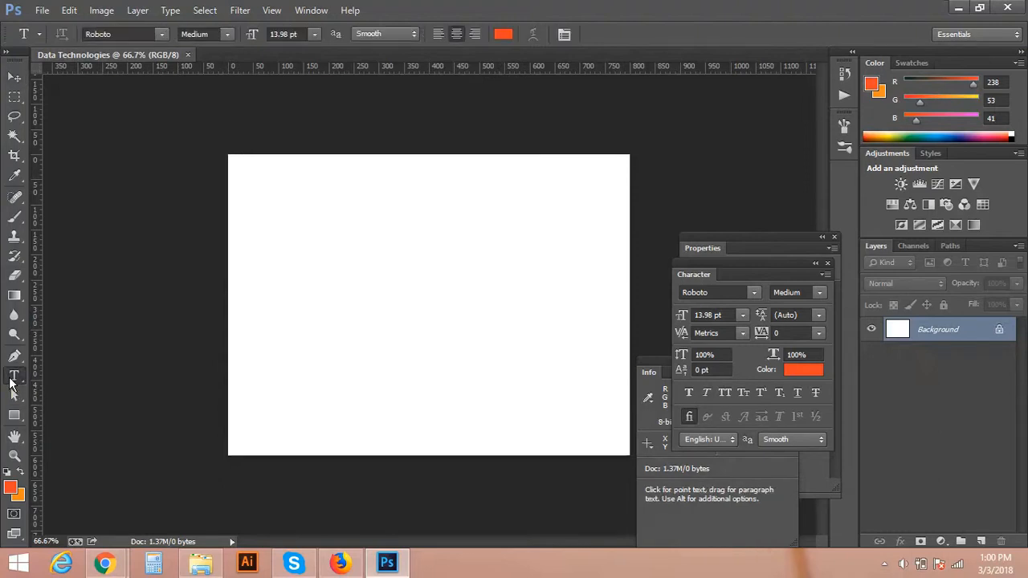
click(346, 293)
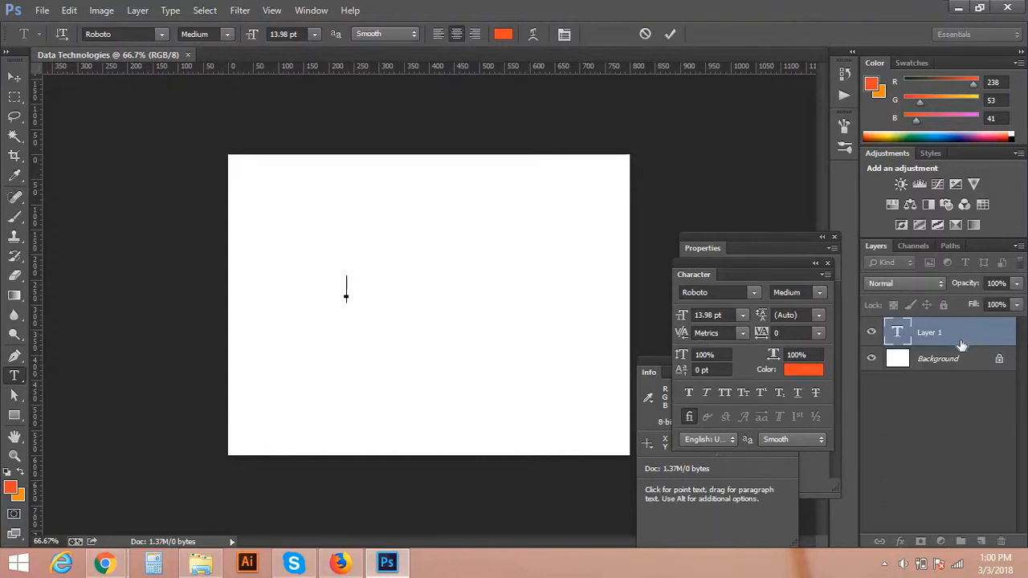
click(727, 487)
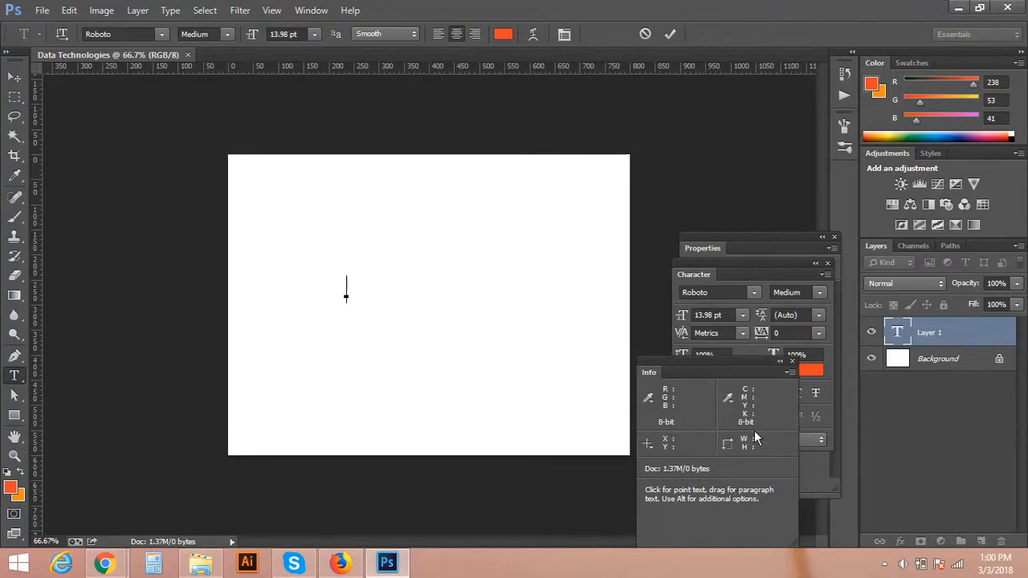
click(793, 363)
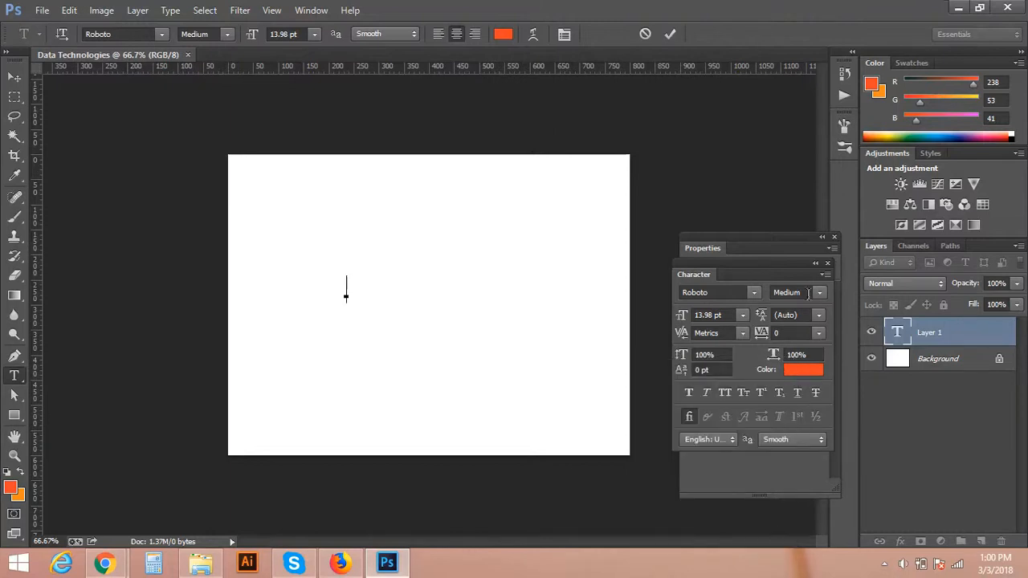
click(779, 246)
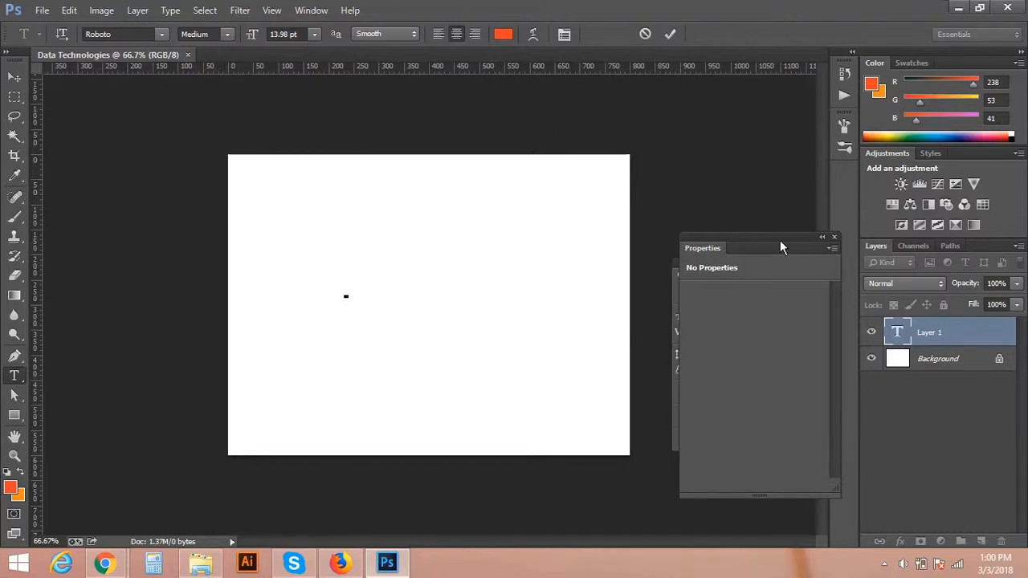
click(834, 238)
drag(760, 261, 760, 296)
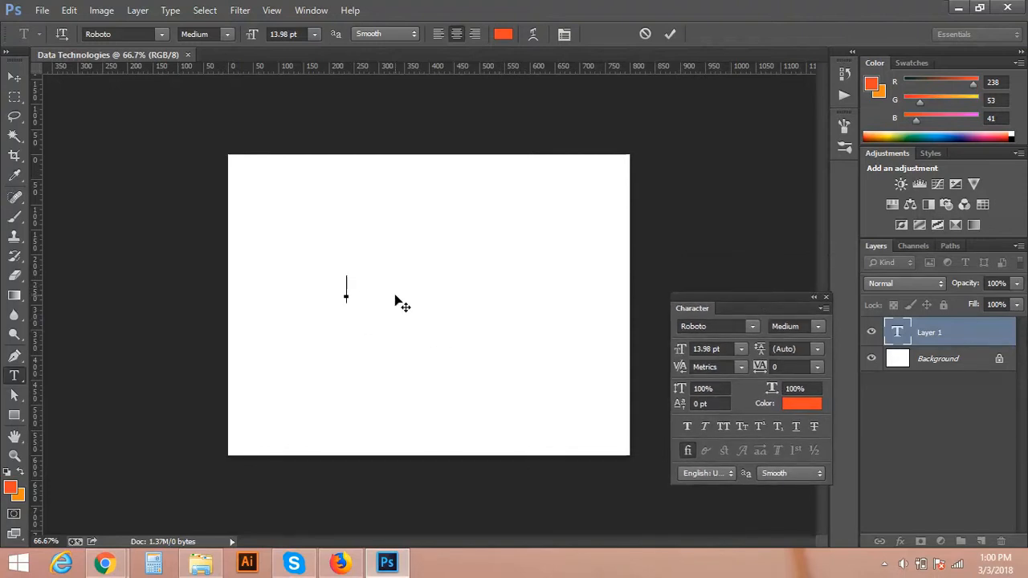
- Enter the text Data Technologies and left-align it, placed just below the middle of the canvas
text(Data T)
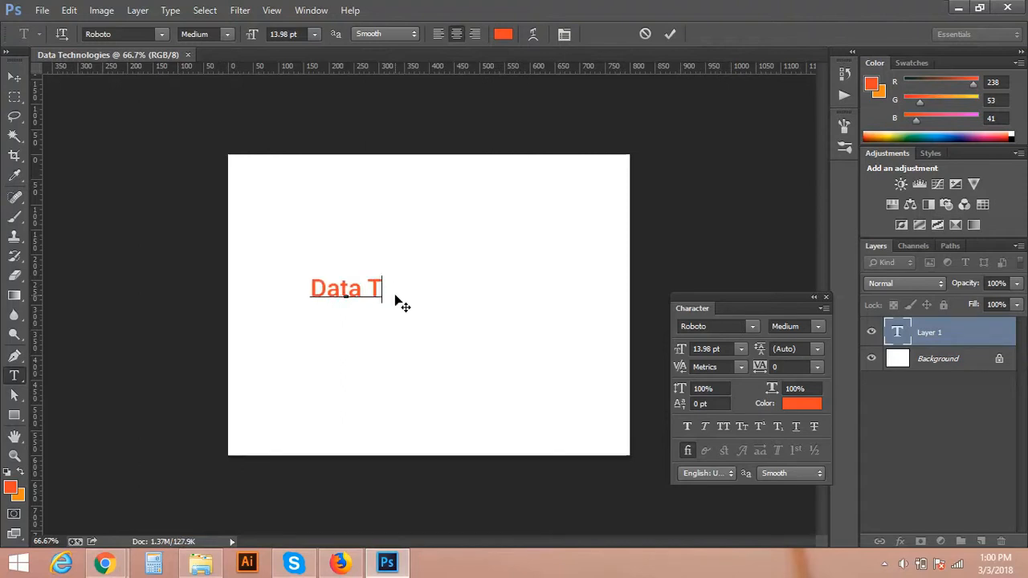
text(ech)
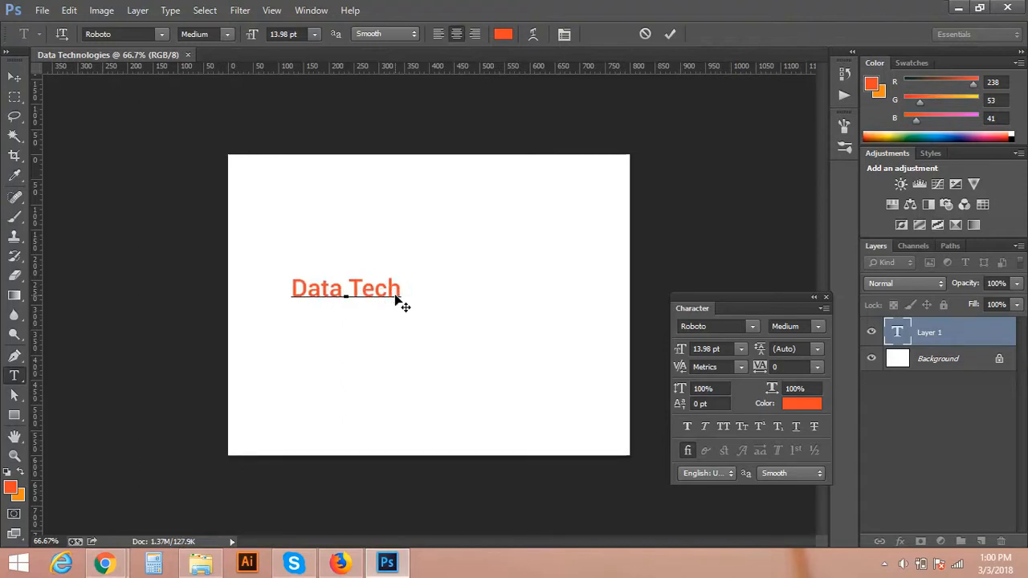
text(nologies)
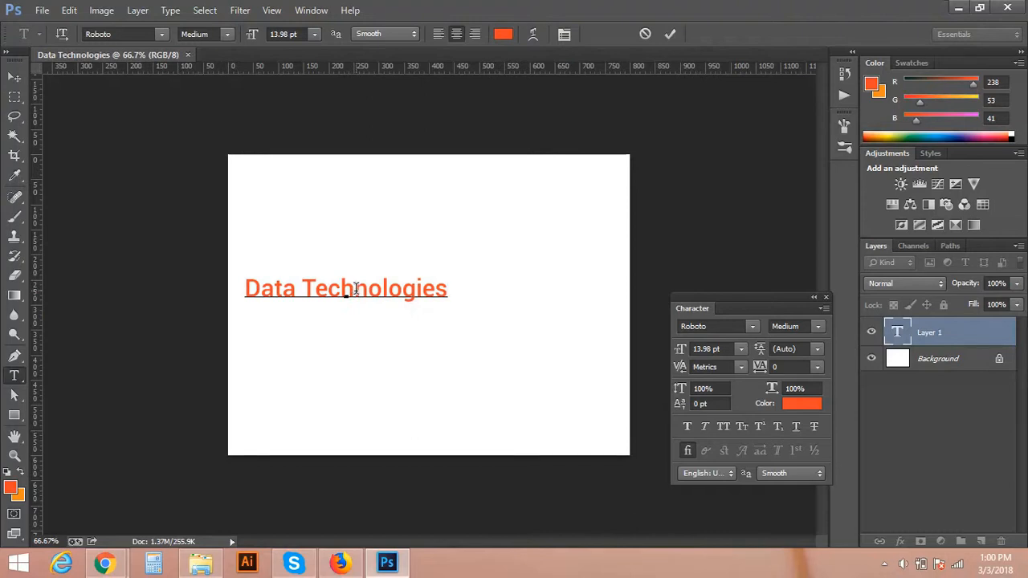
click(439, 36)
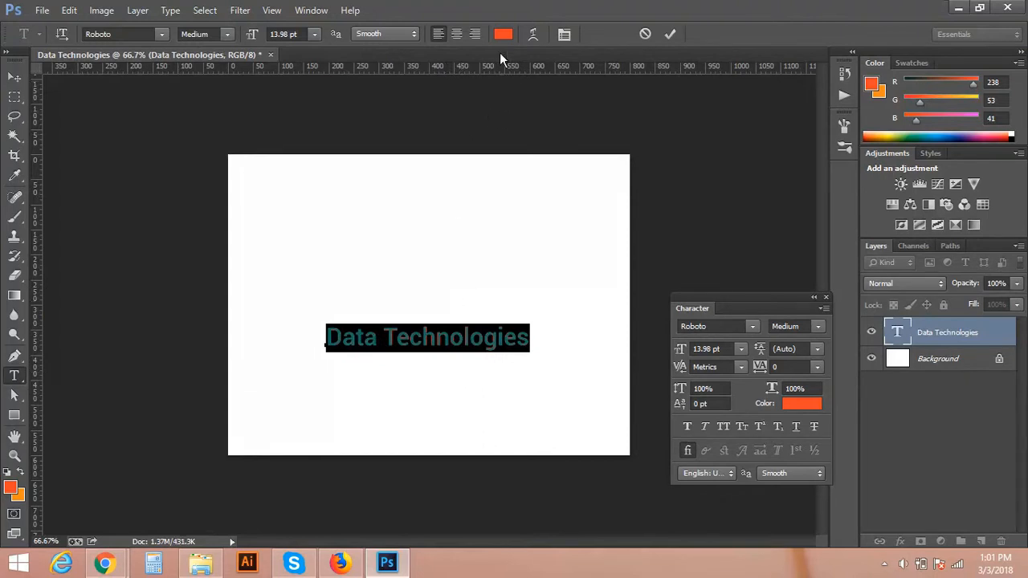
- Change the color of the whole Data Technologies text to blue #0d76b9
triple_click(452, 336)
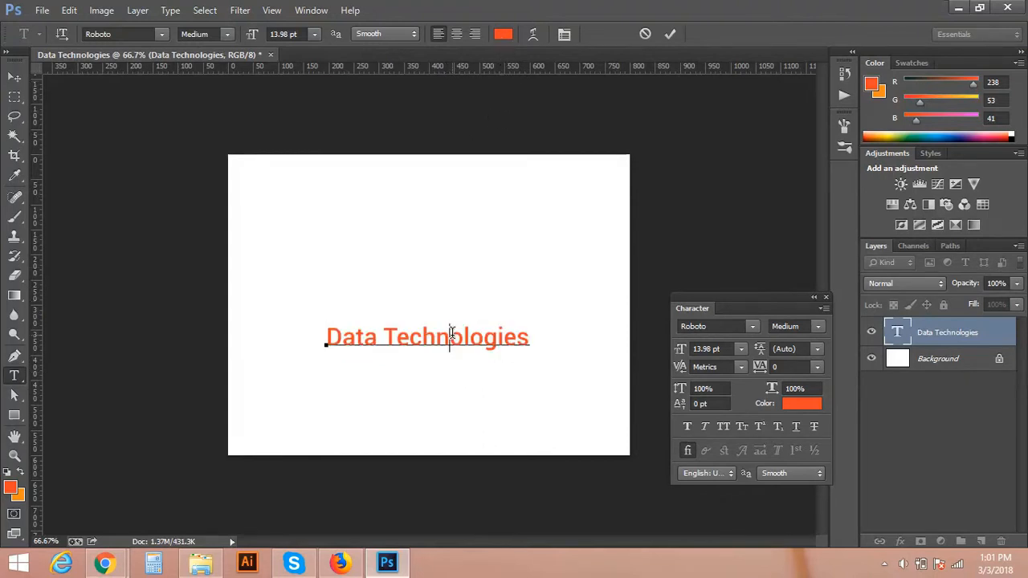
click(452, 334)
double_click(451, 336)
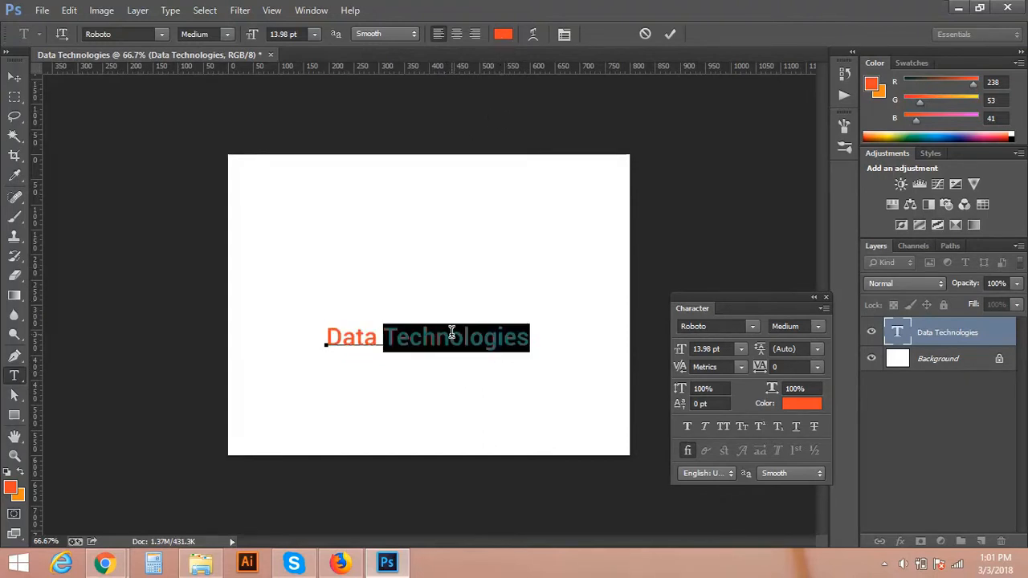
triple_click(445, 335)
click(370, 341)
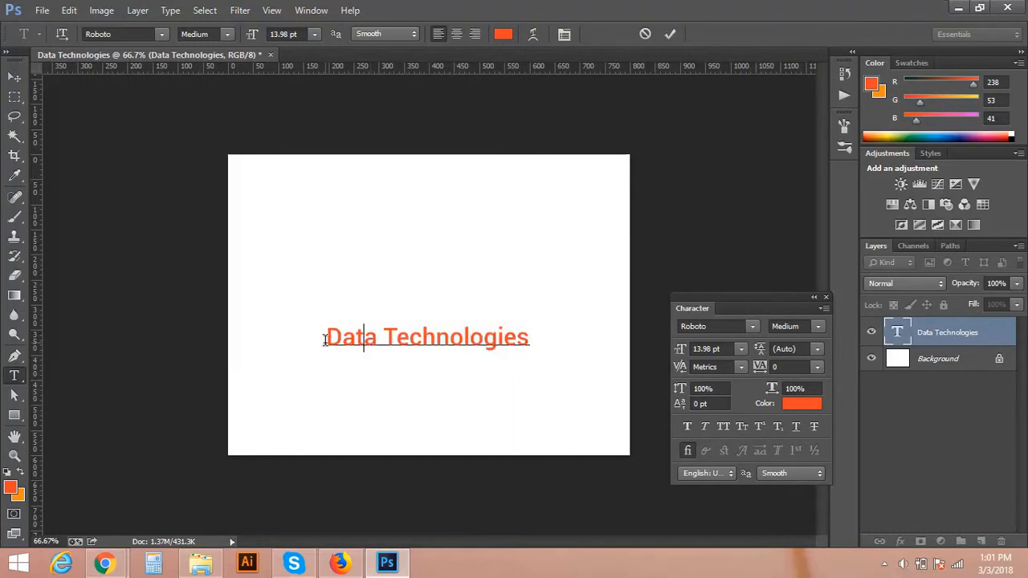
drag(325, 340, 533, 348)
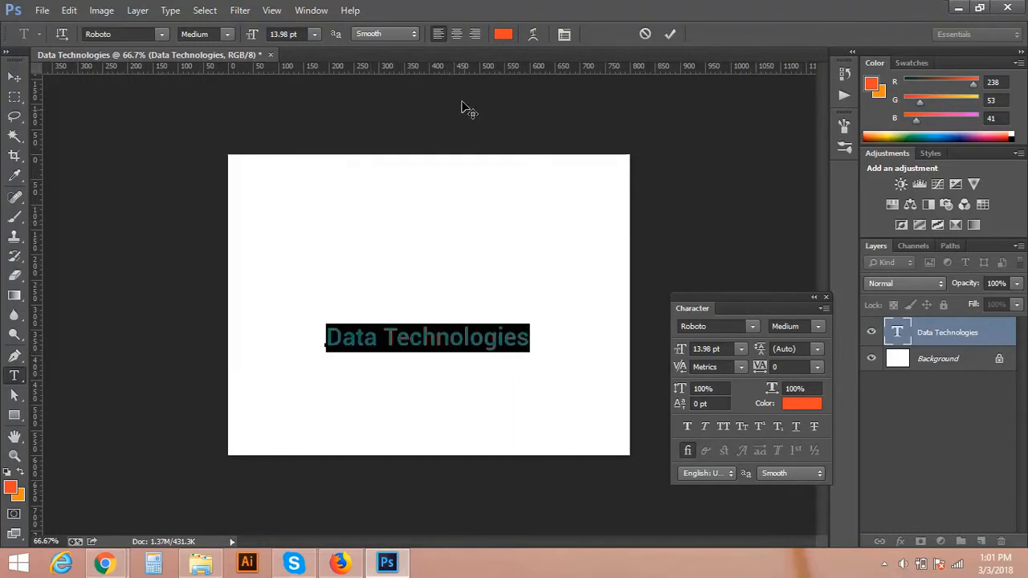
click(504, 35)
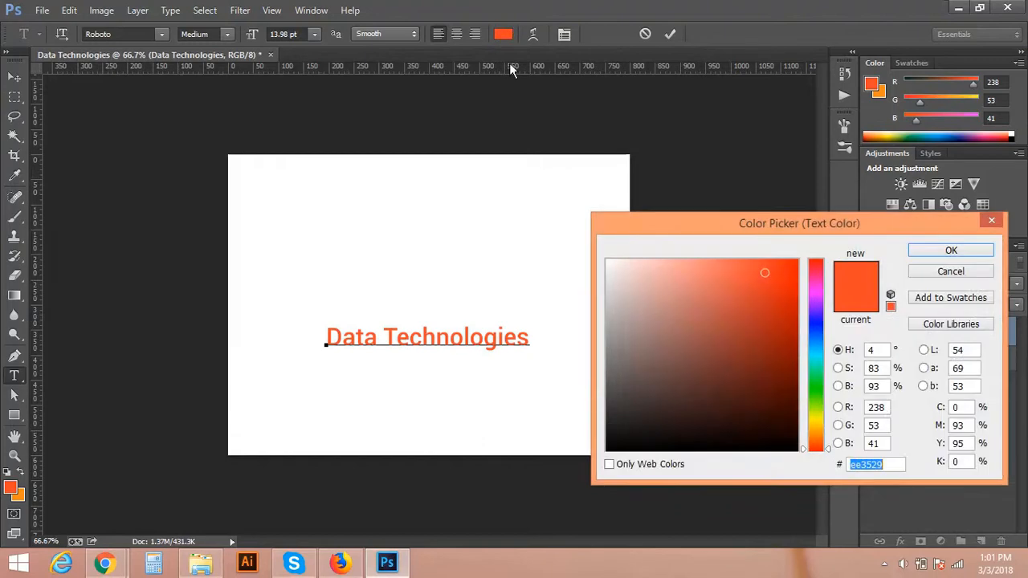
drag(652, 212, 643, 193)
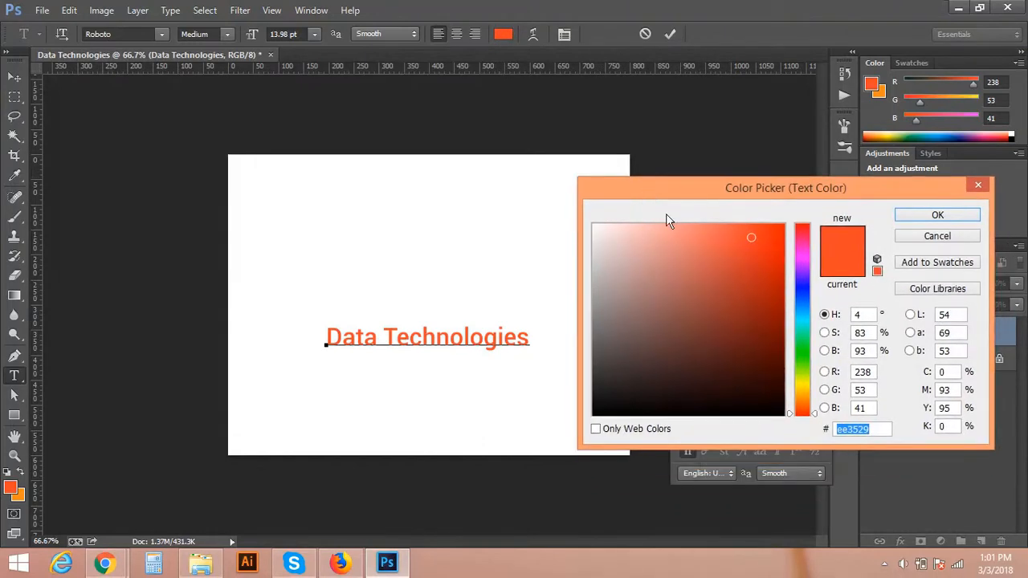
click(803, 346)
mouse_move(804, 318)
mouse_down()
mouse_move(804, 298)
mouse_move(805, 308)
mouse_up()
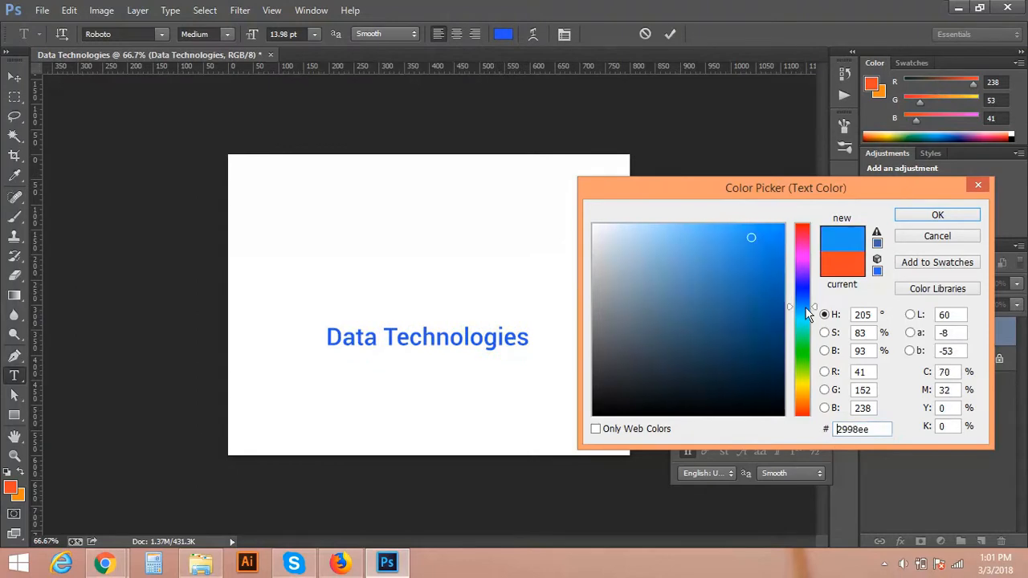
click(762, 282)
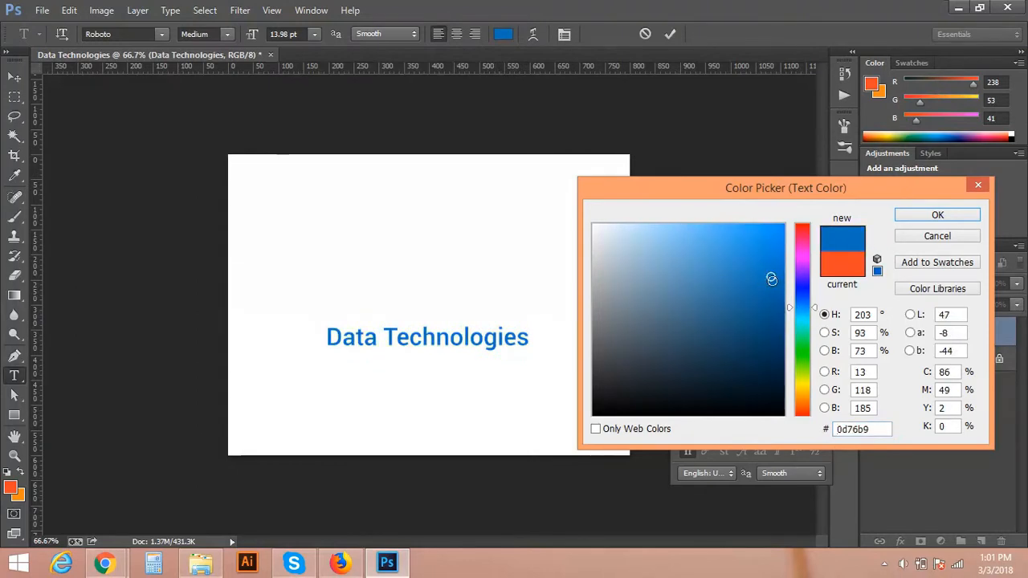
click(916, 215)
- Browse the font list for the whole Data Technologies text, keep Roboto and commit the text by switching to the Move tool
click(450, 338)
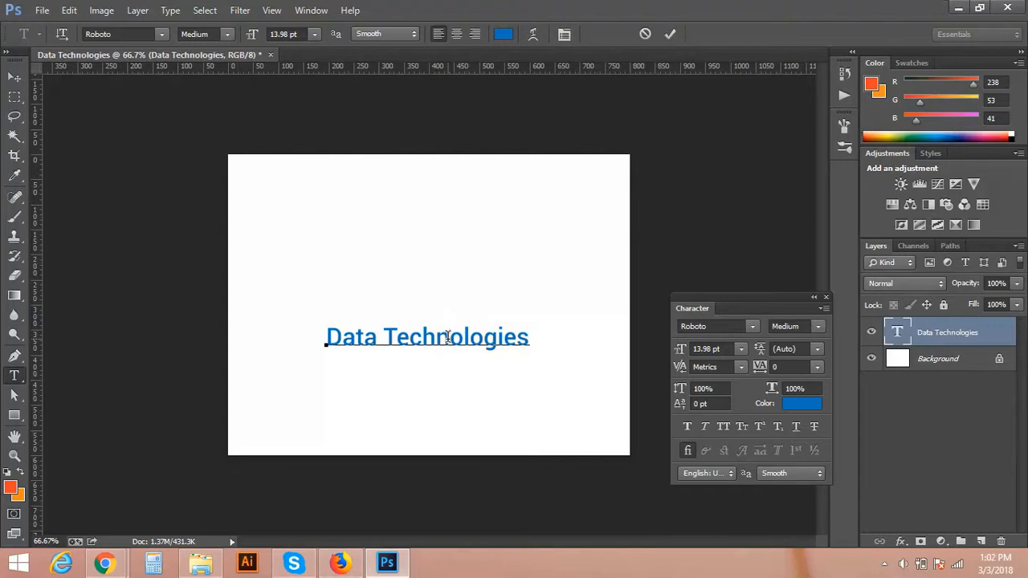
triple_click(448, 337)
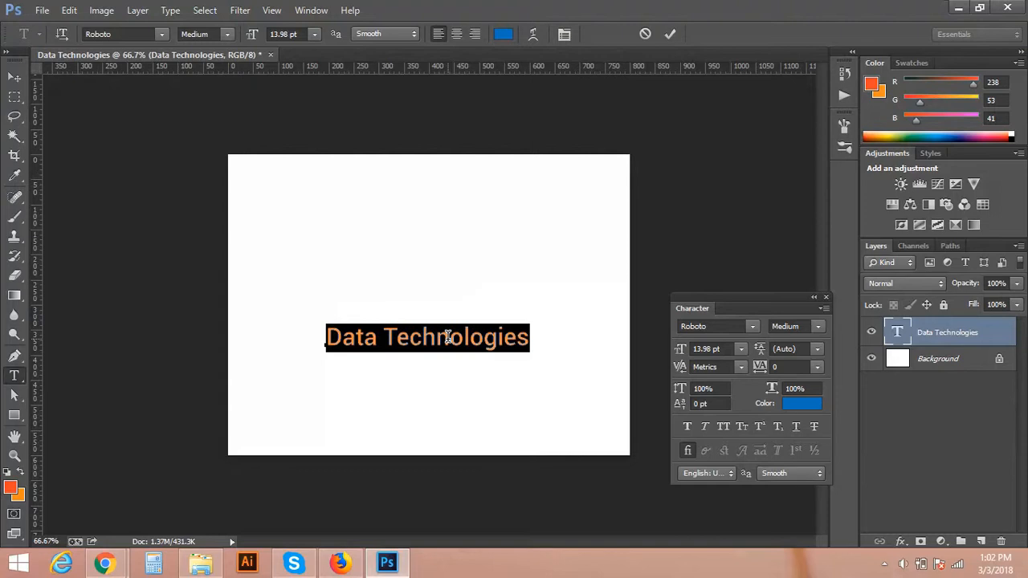
click(161, 35)
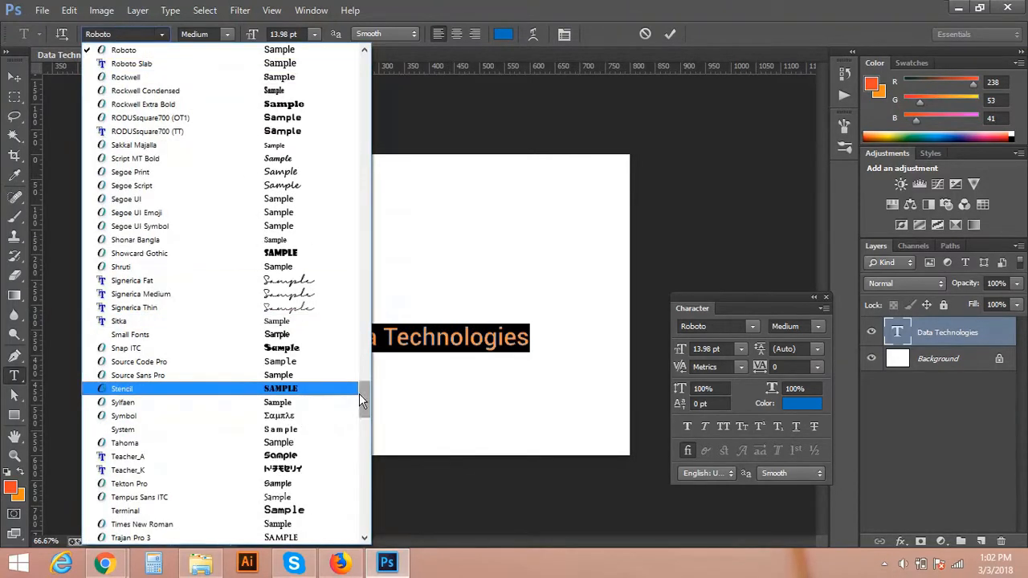
drag(360, 393, 350, 76)
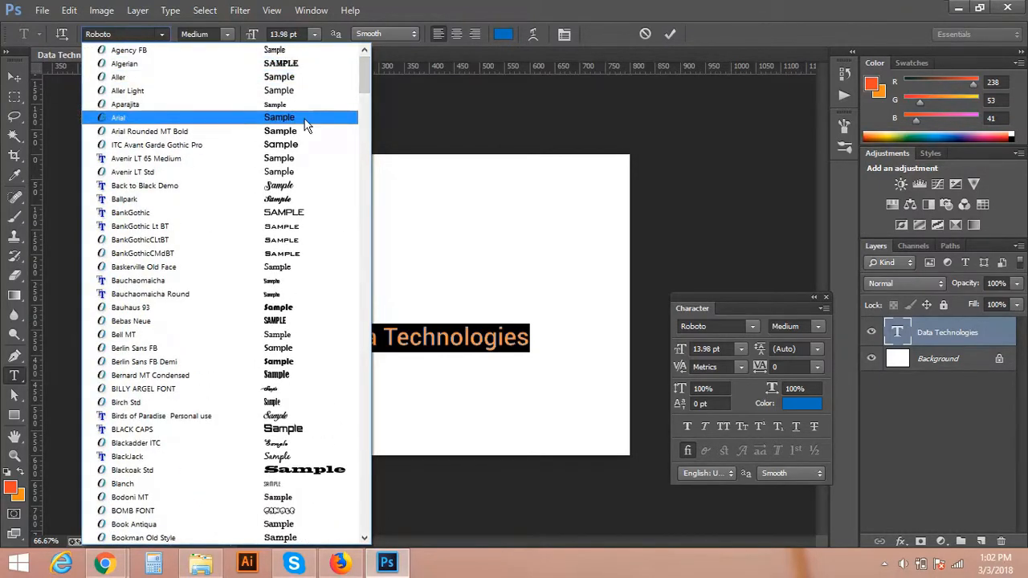
click(456, 8)
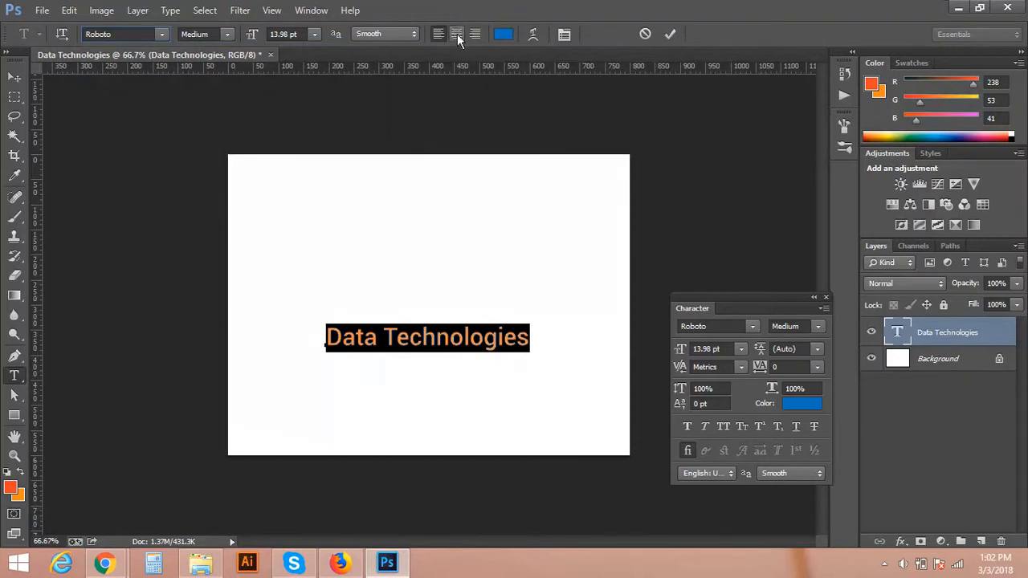
click(14, 77)
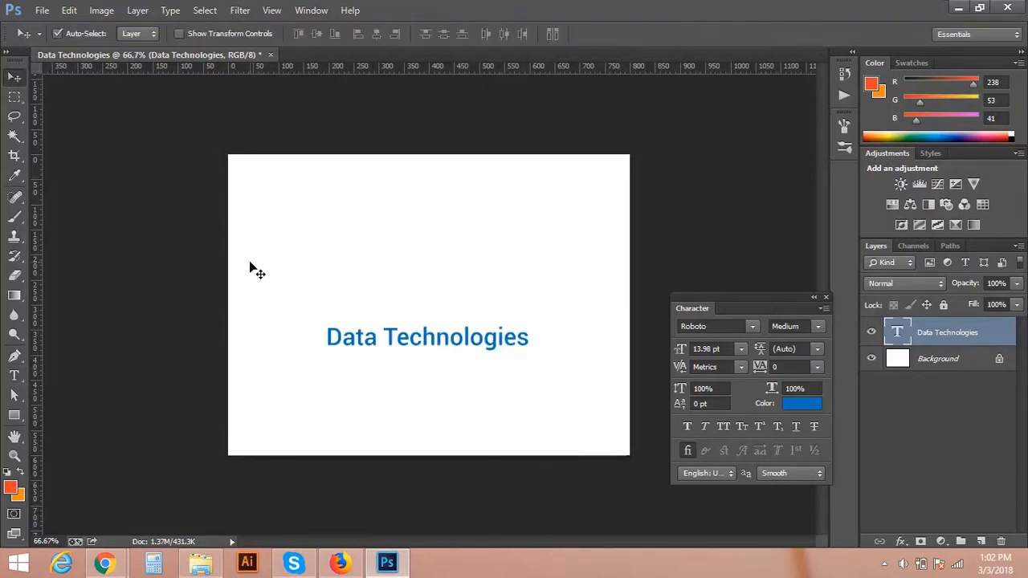
- Switch to the Google window in Chrome and search the web for font space
mouse_move(104, 563)
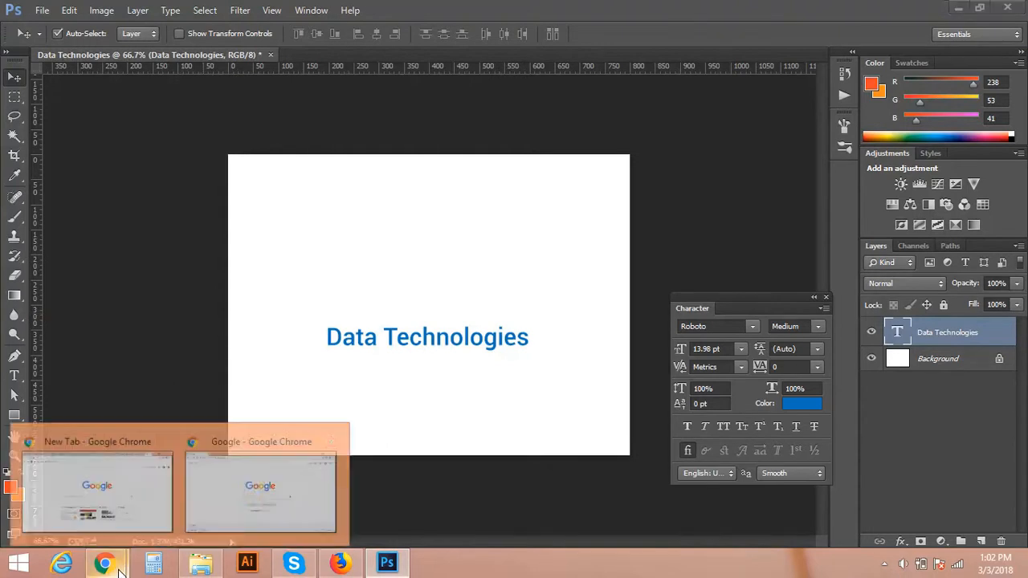
click(249, 507)
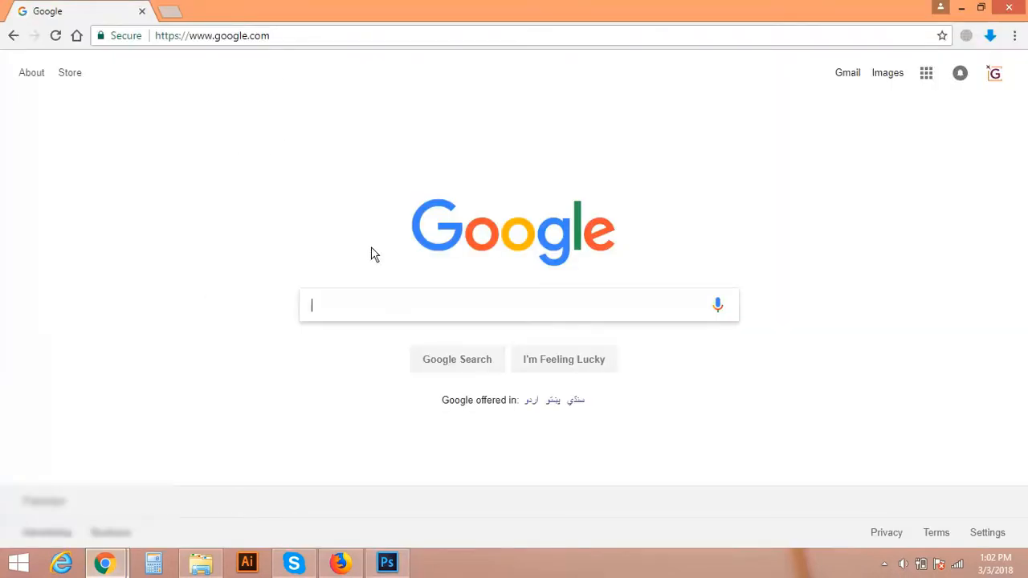
click(348, 308)
text(fo)
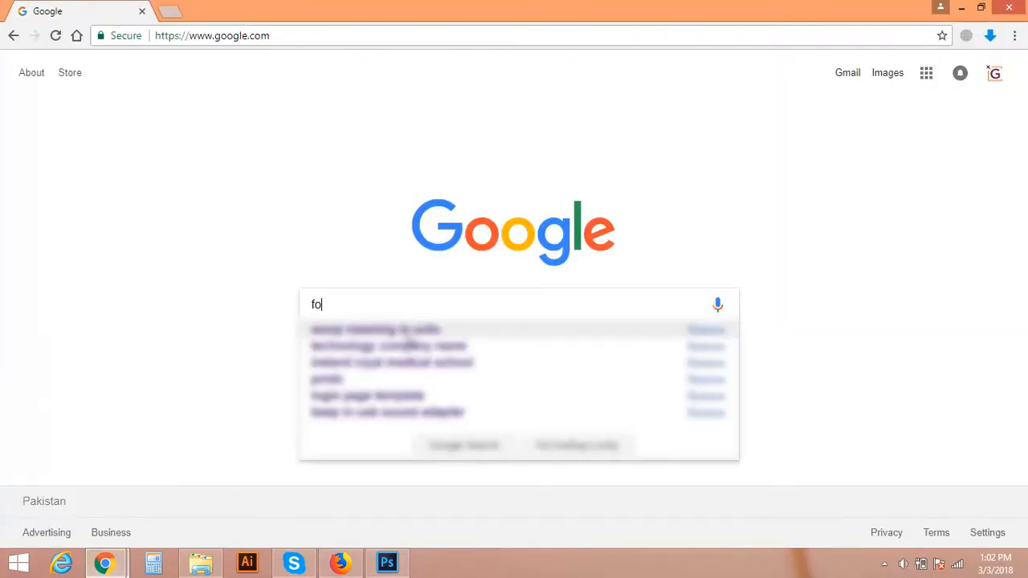
text(nt)
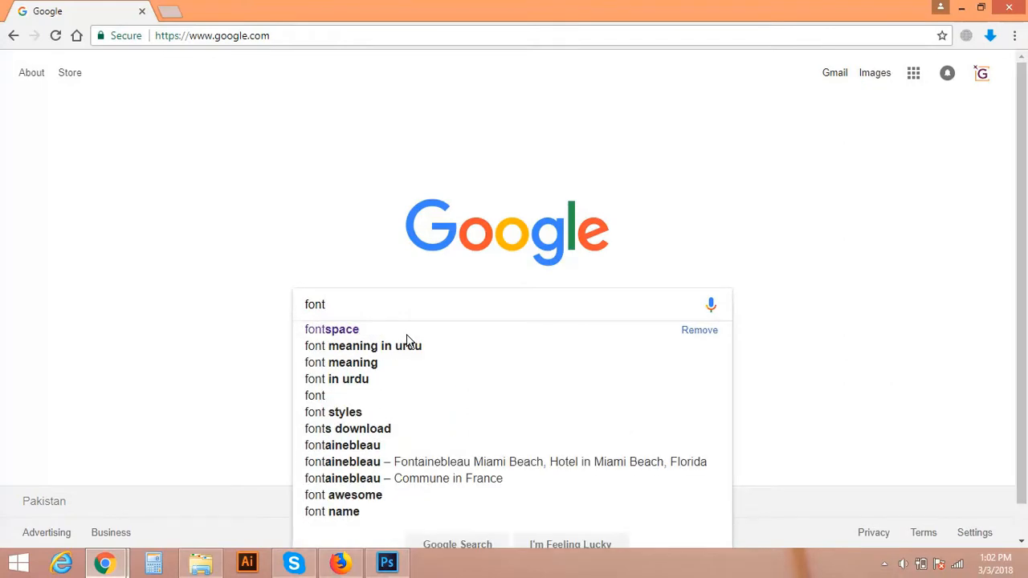
text( spa)
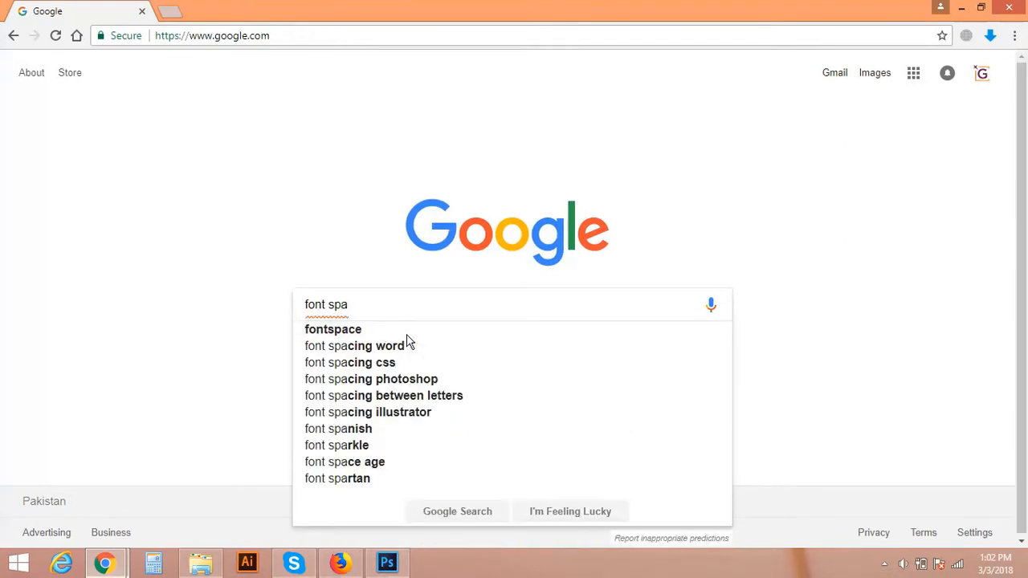
text(ce)
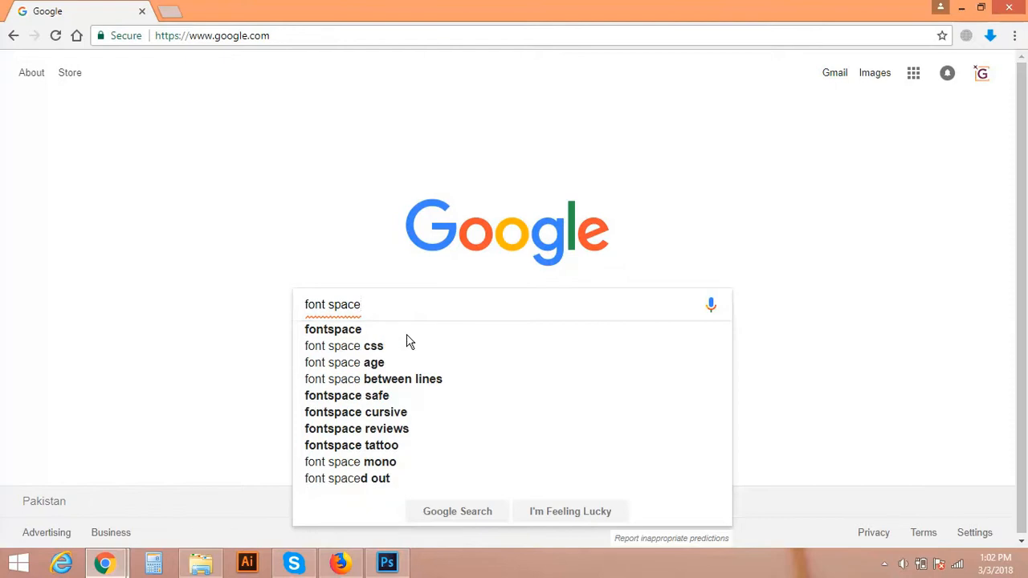
key(Return)
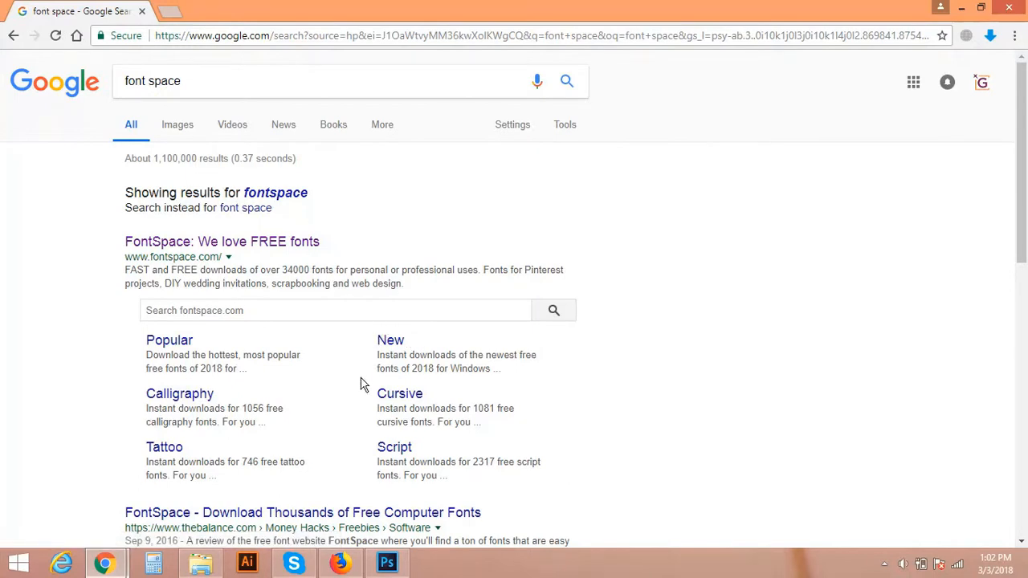
- Open the FontSpace website from the search results and look over the new fonts on its home page
scroll(359, 438, down, 1)
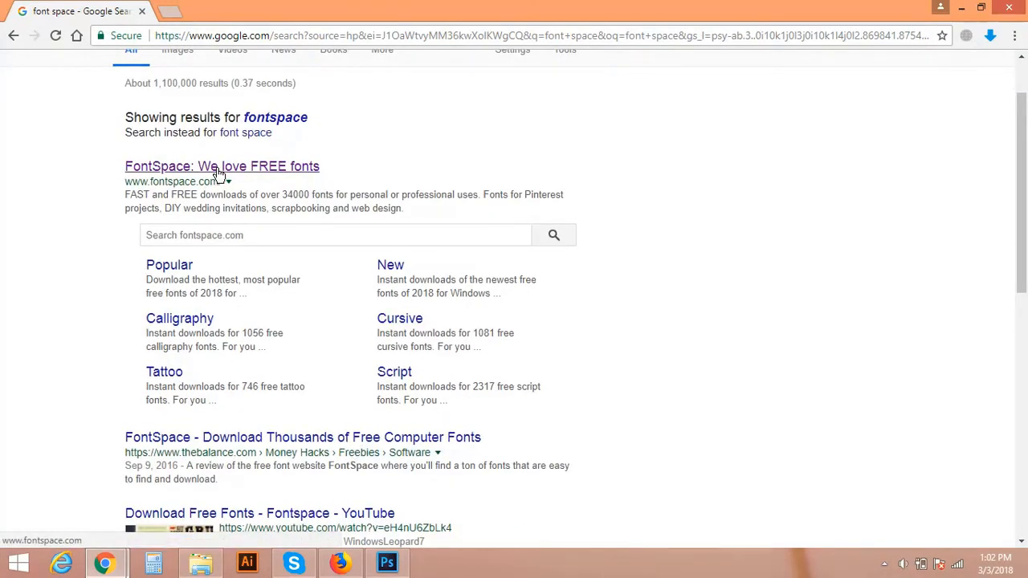
click(217, 172)
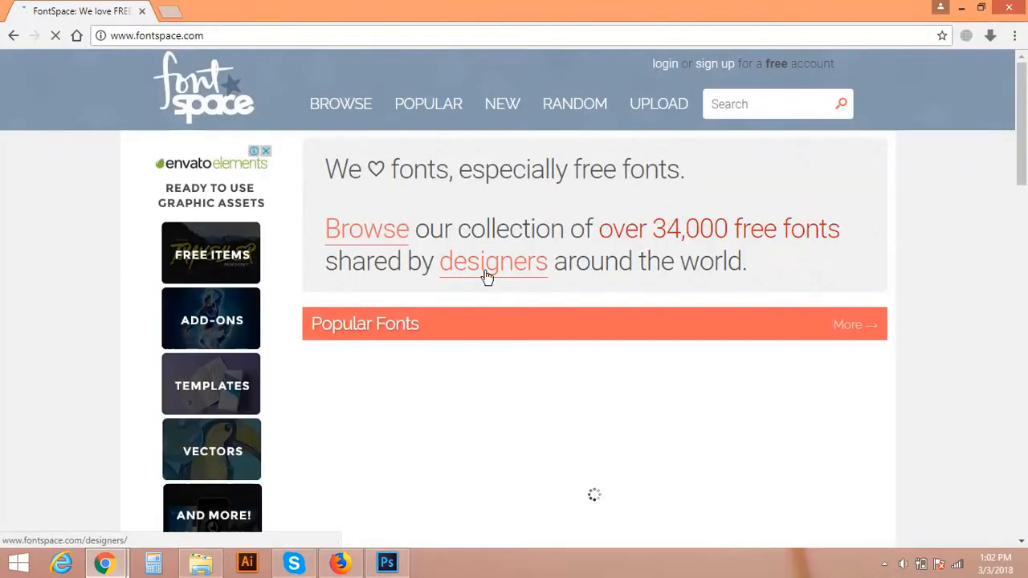
scroll(832, 347, down, 6)
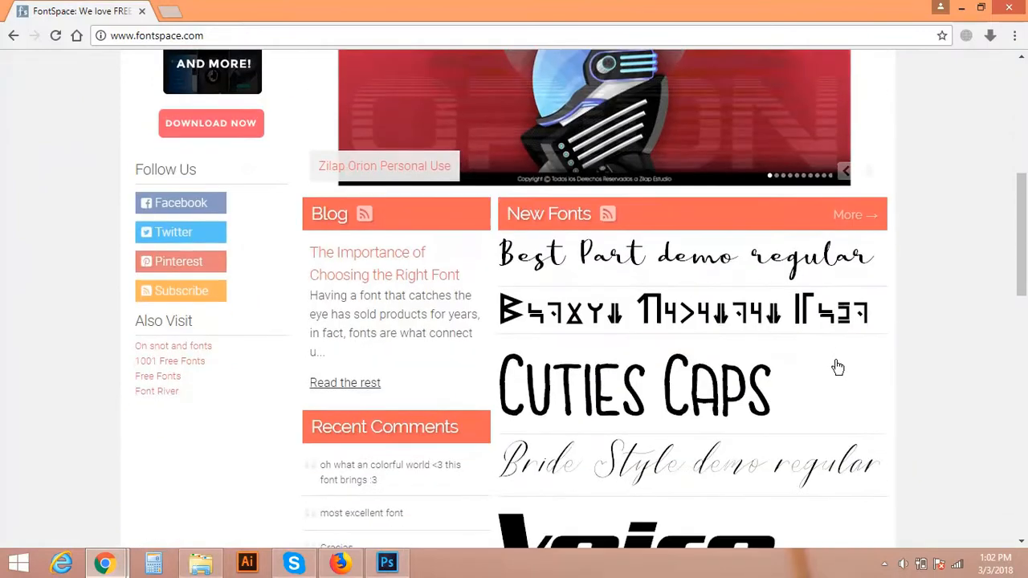
scroll(763, 383, down, 10)
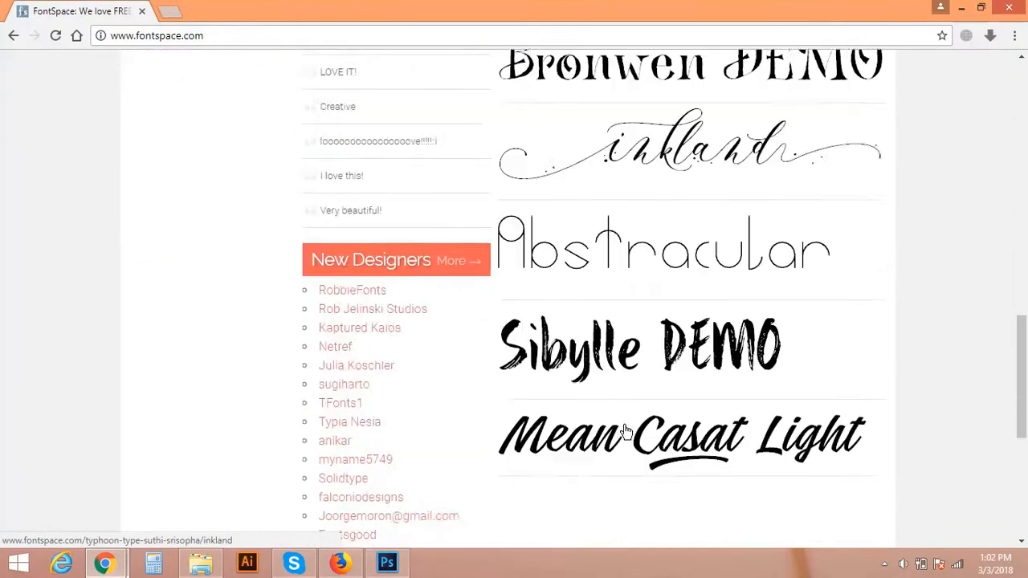
scroll(621, 464, up, 4)
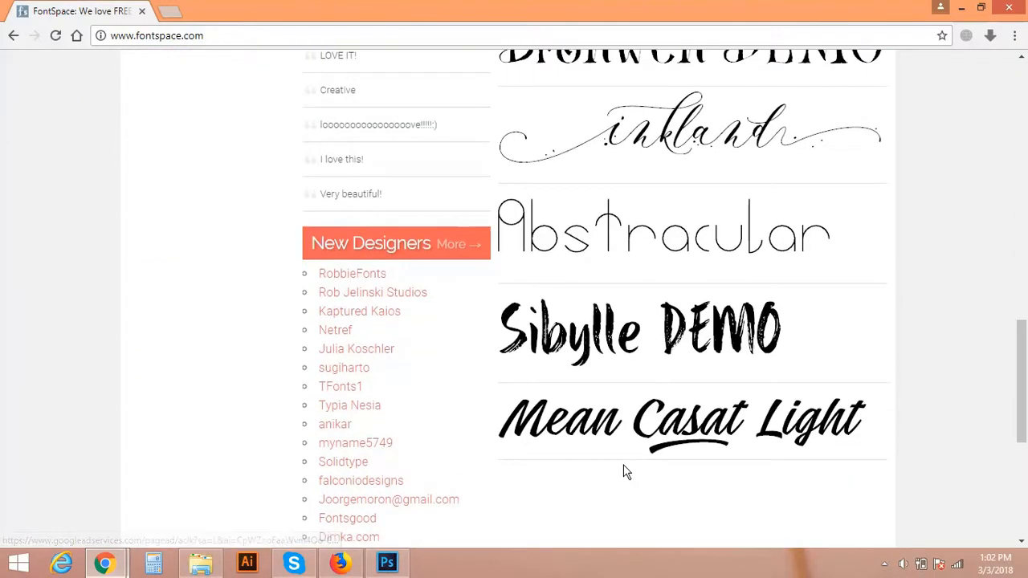
drag(1024, 375, 871, 62)
- Search FontSpace for fancy fonts and look through the first page of matches
click(796, 104)
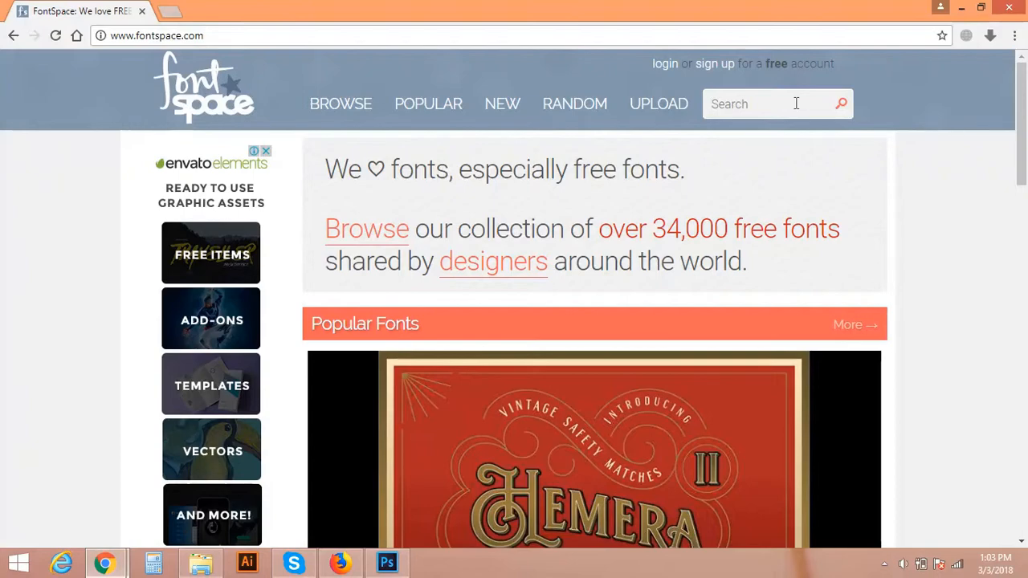
text(fancy)
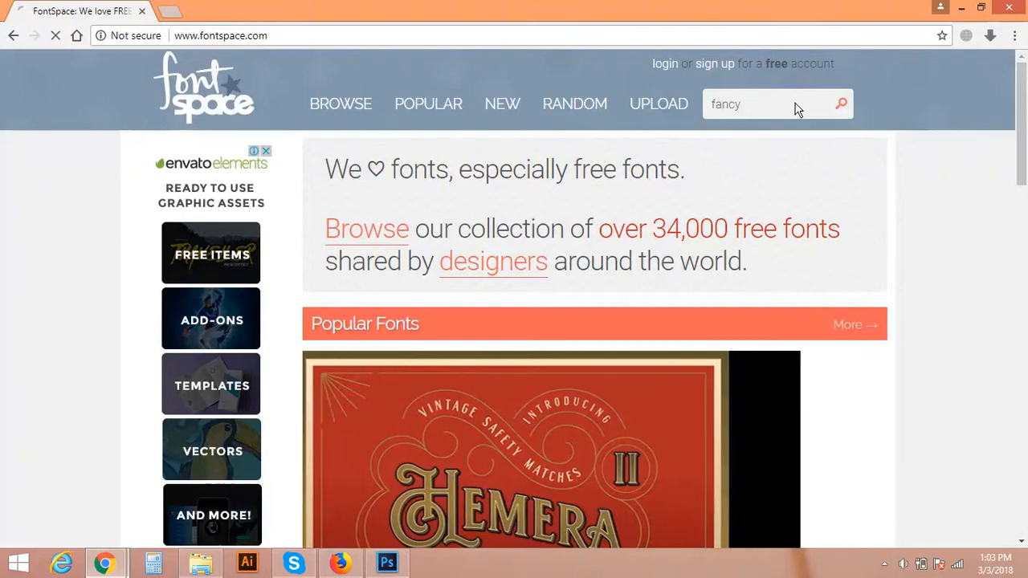
key(Return)
scroll(433, 347, down, 4)
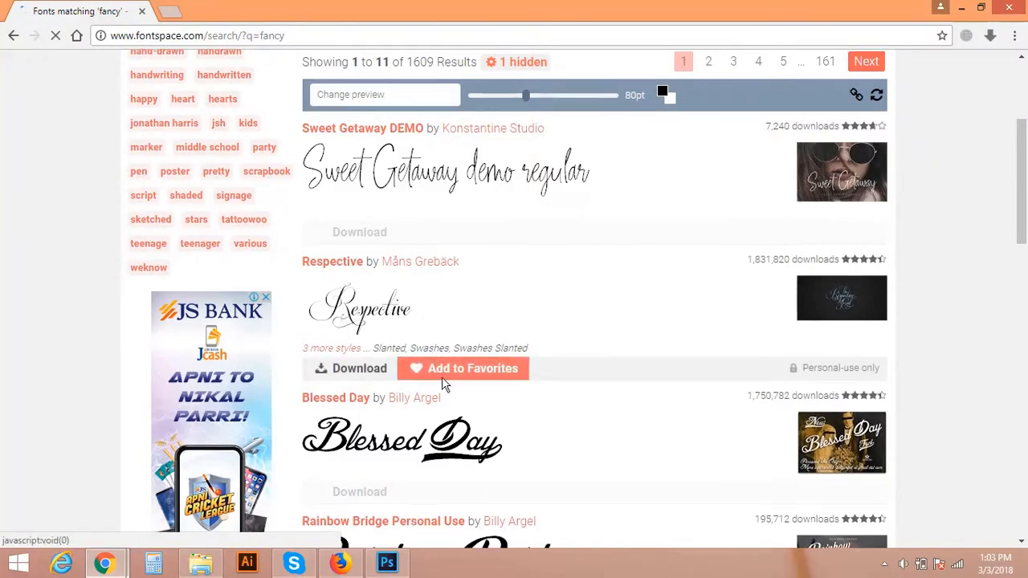
scroll(466, 409, down, 7)
scroll(598, 484, up, 11)
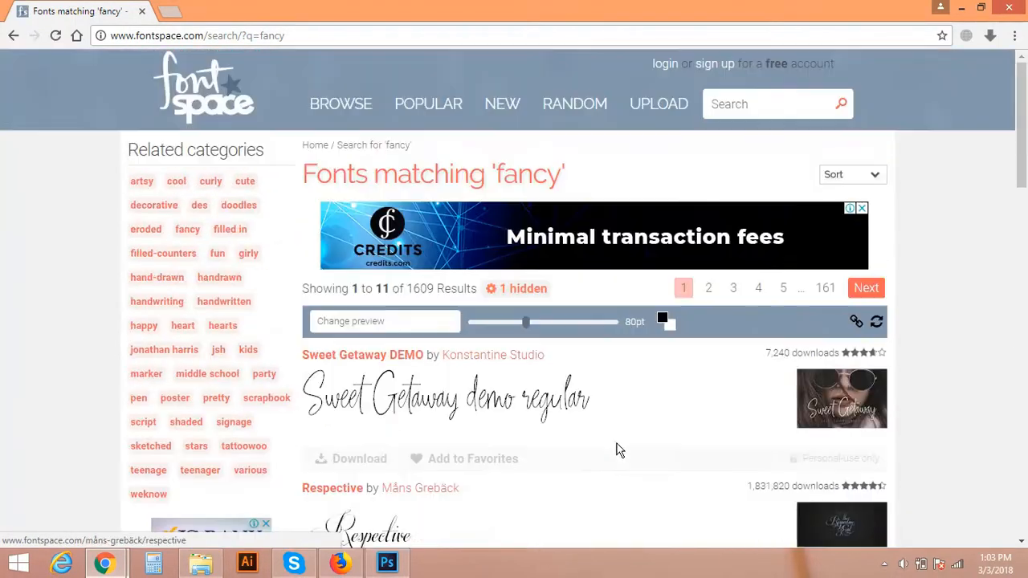
- Search FontSpace for wedding fonts and look through the whole first page of matches
click(760, 106)
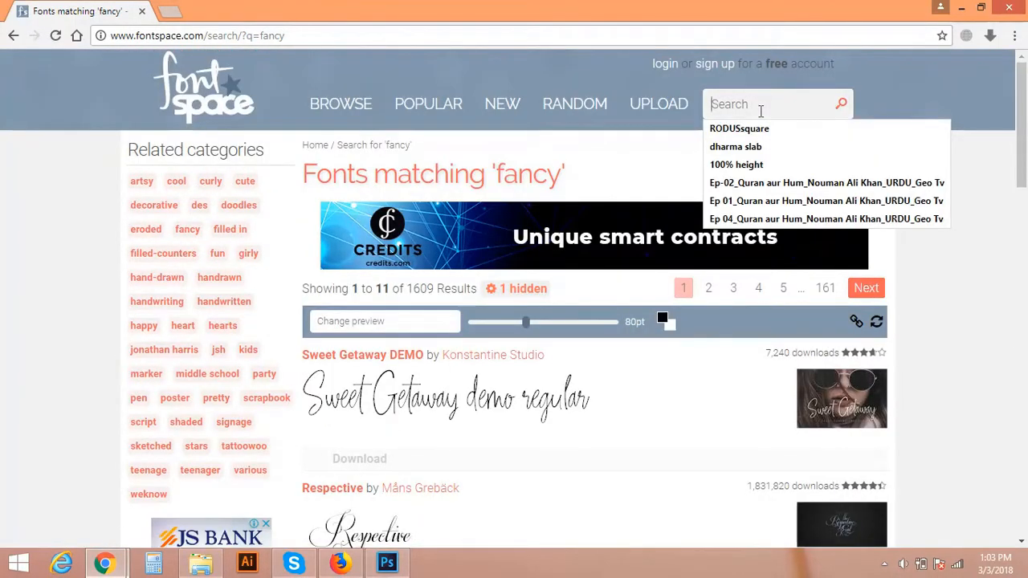
text(wedding)
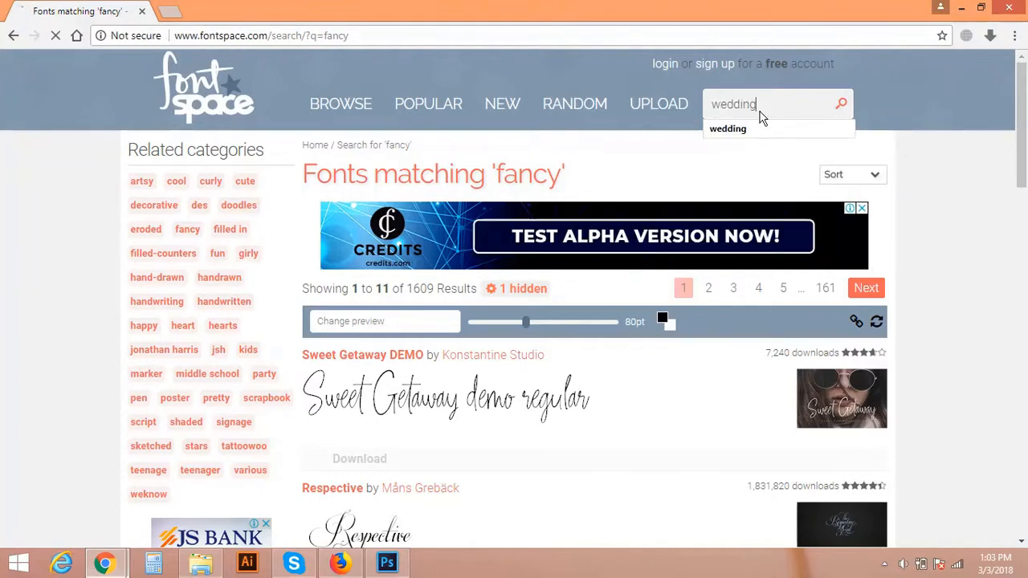
key(Return)
scroll(631, 366, down, 4)
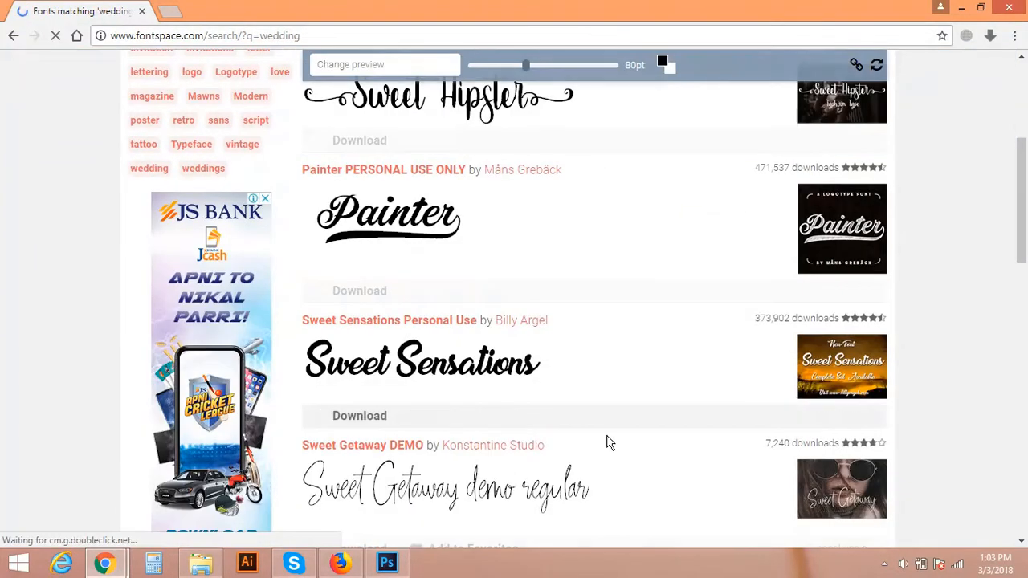
scroll(439, 384, down, 3)
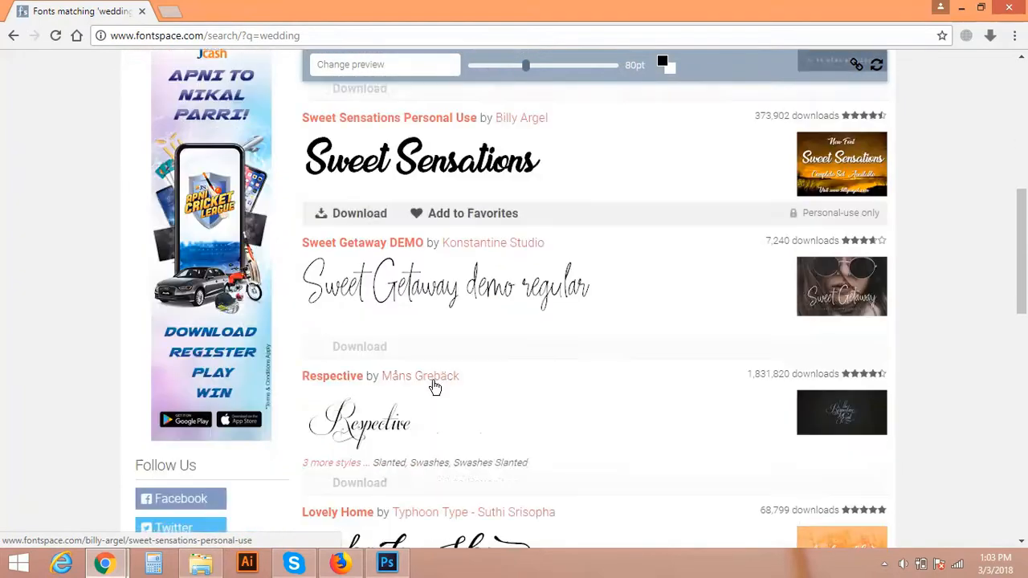
scroll(436, 401, down, 8)
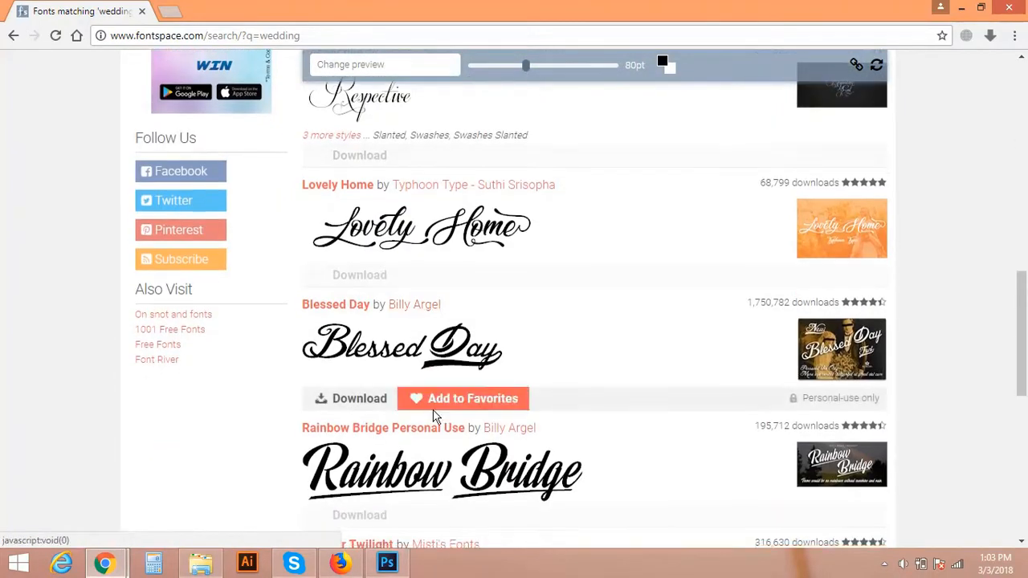
scroll(438, 432, down, 3)
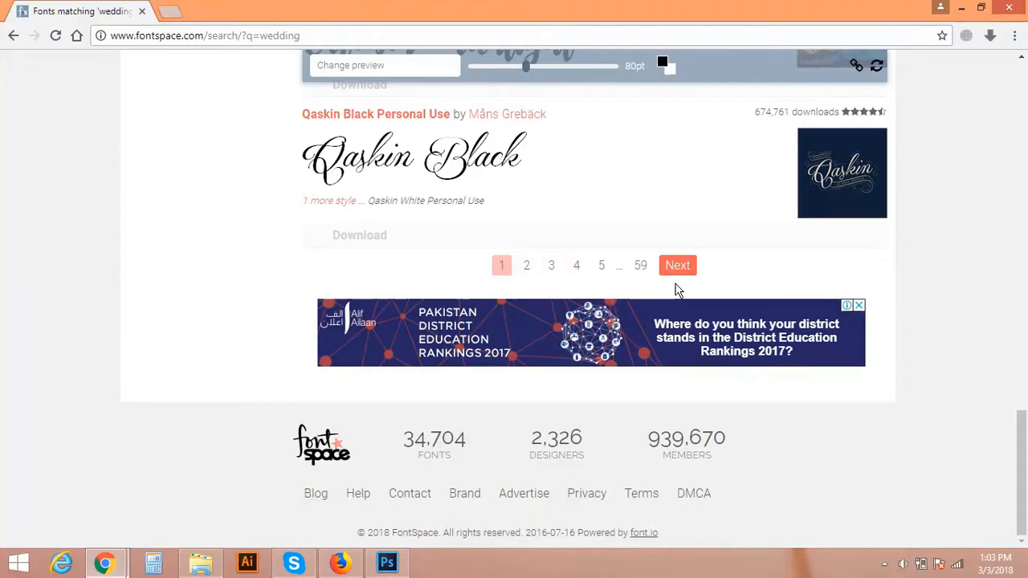
scroll(952, 363, up, 4)
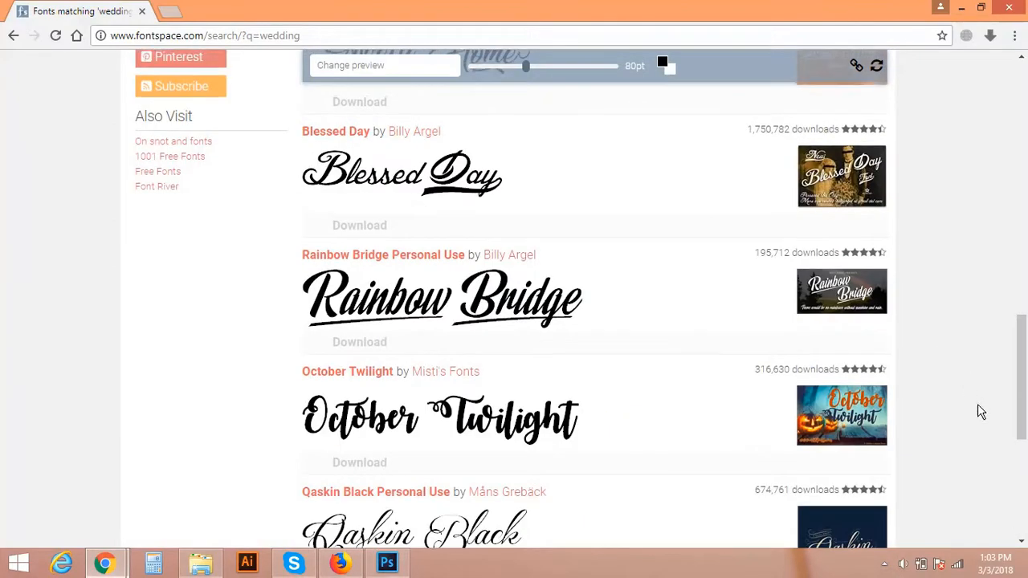
scroll(971, 425, up, 5)
scroll(944, 471, up, 6)
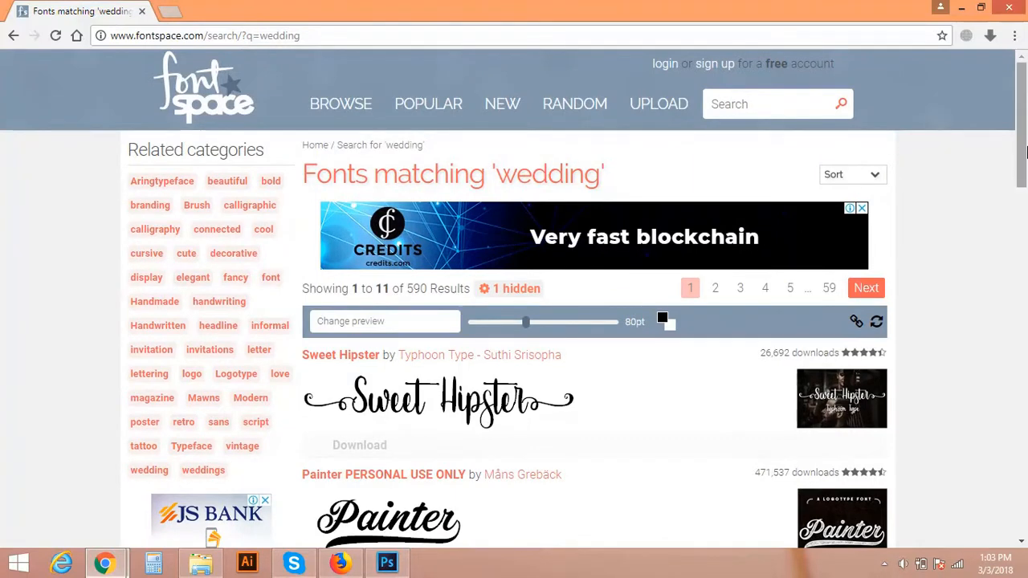
- Open the page of the Painter PERSONAL USE ONLY font and examine its download option and license note
scroll(514, 394, down, 4)
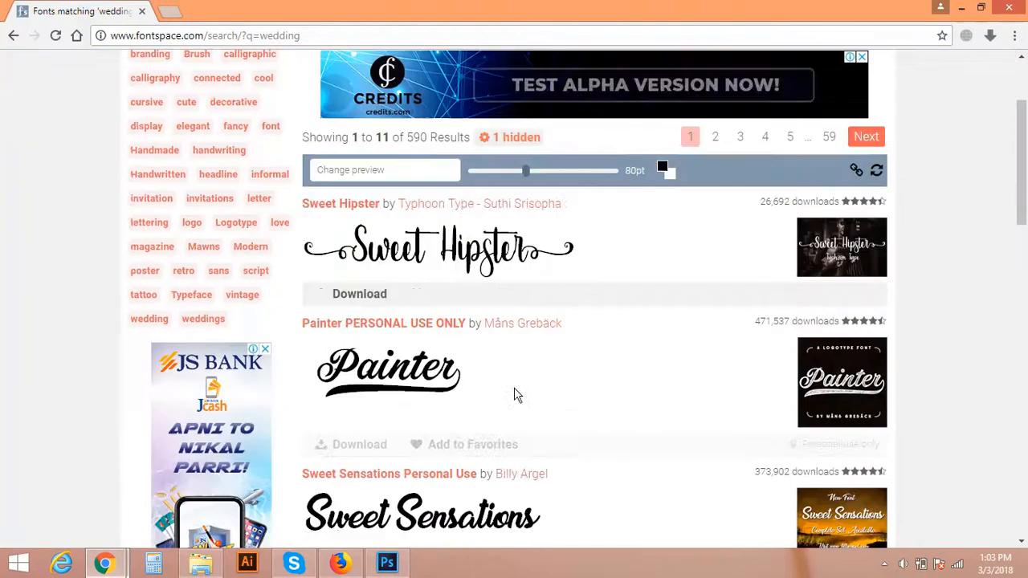
click(402, 236)
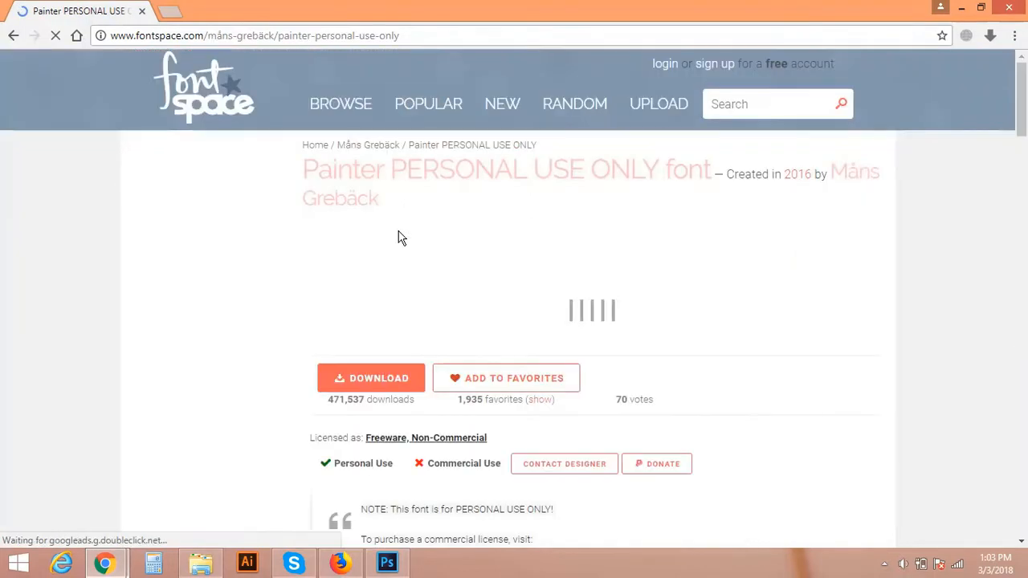
scroll(515, 445, down, 4)
scroll(515, 446, down, 2)
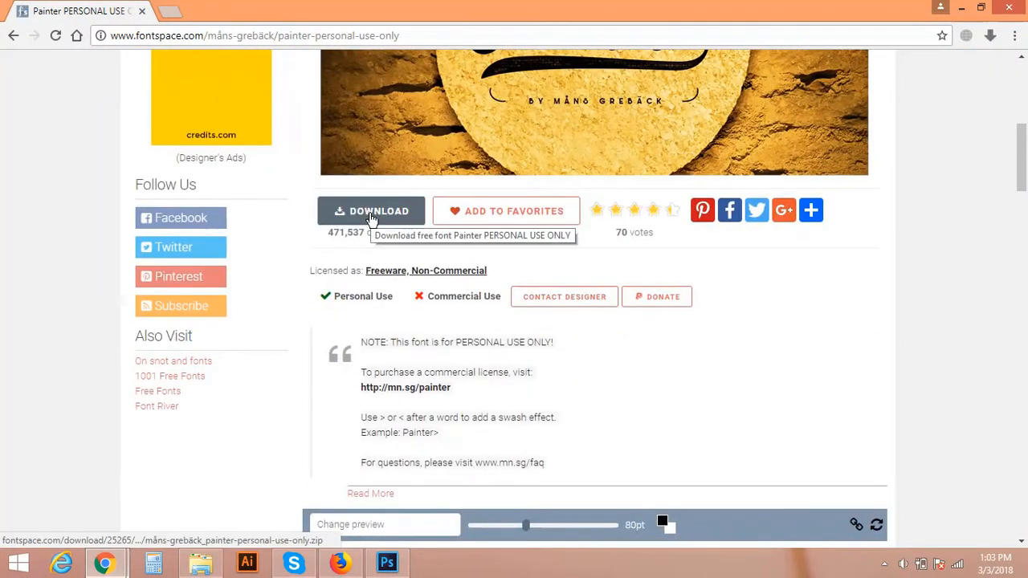
- Switch back to Photoshop and move the Data Technologies text up to about the middle of the canvas
click(387, 564)
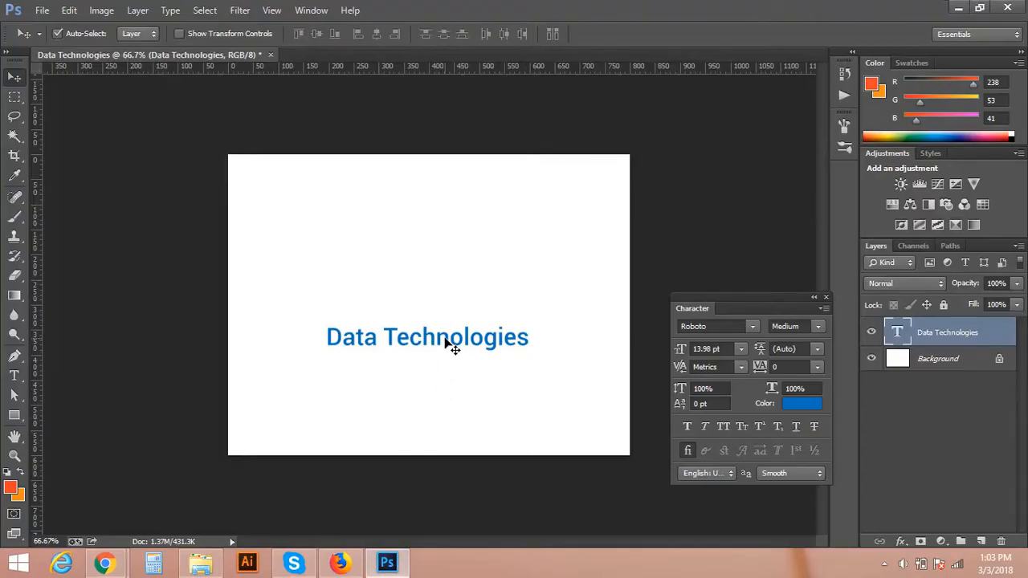
drag(446, 340, 452, 314)
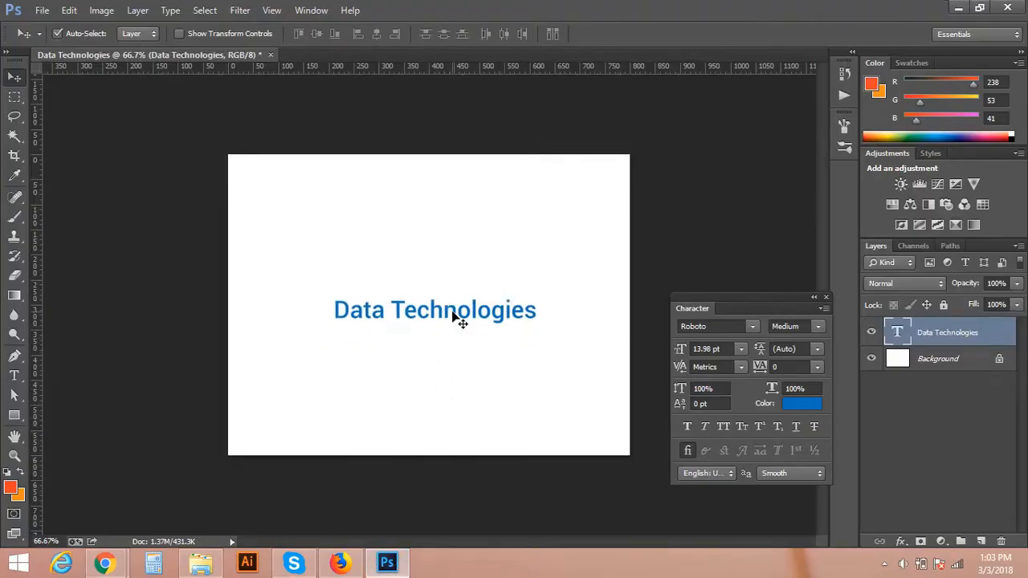
- Select the whole Data Technologies text with the Type tool and set its font to Algerian
key(t)
double_click(452, 310)
key(ctrl+a)
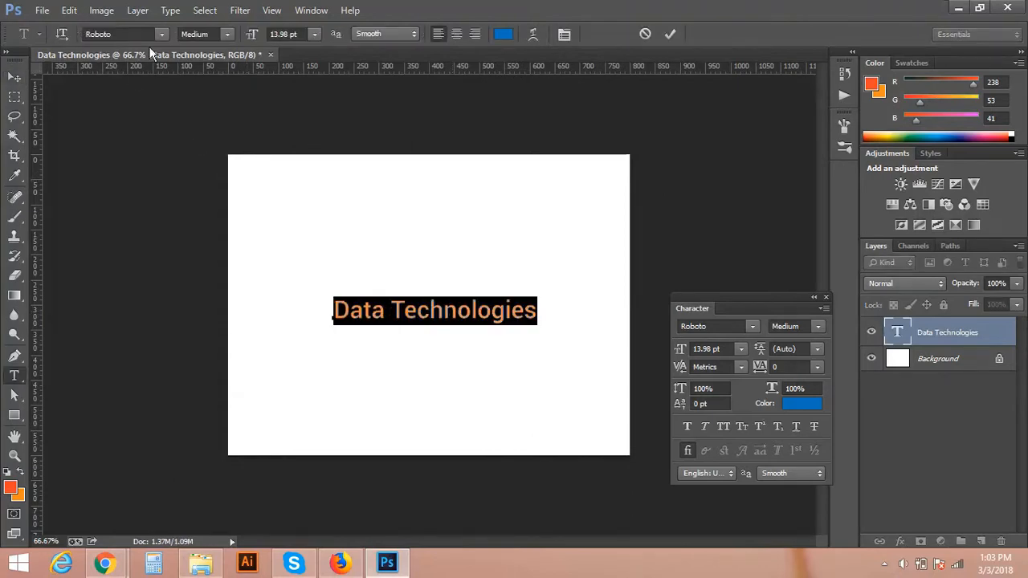
click(165, 34)
drag(360, 388, 378, 56)
click(222, 76)
click(120, 32)
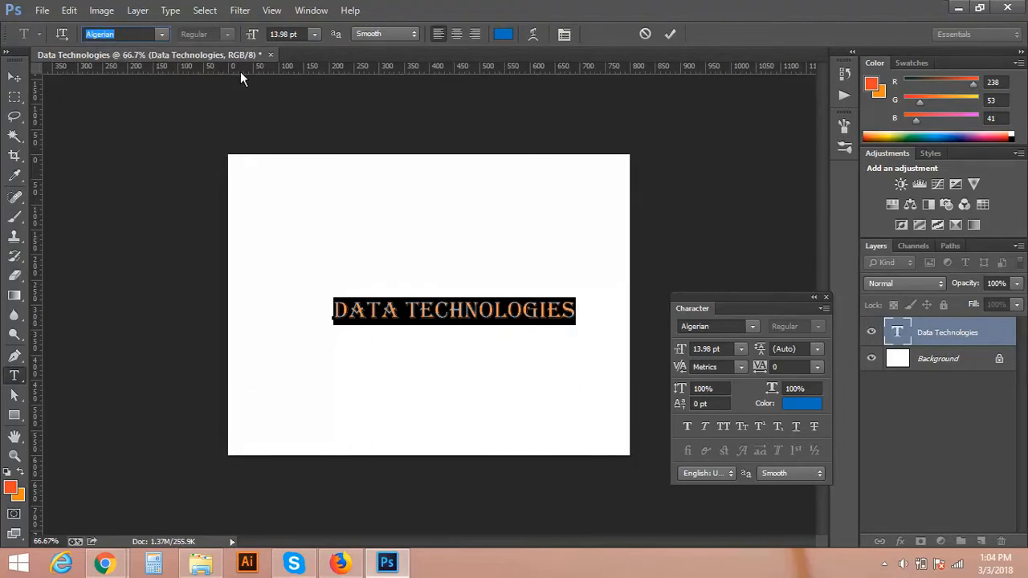
- Try successive fonts on the selected Data Technologies text and settle on Bauhaus 93
key(Down)
key(Down)
key(Down)
key(Down)
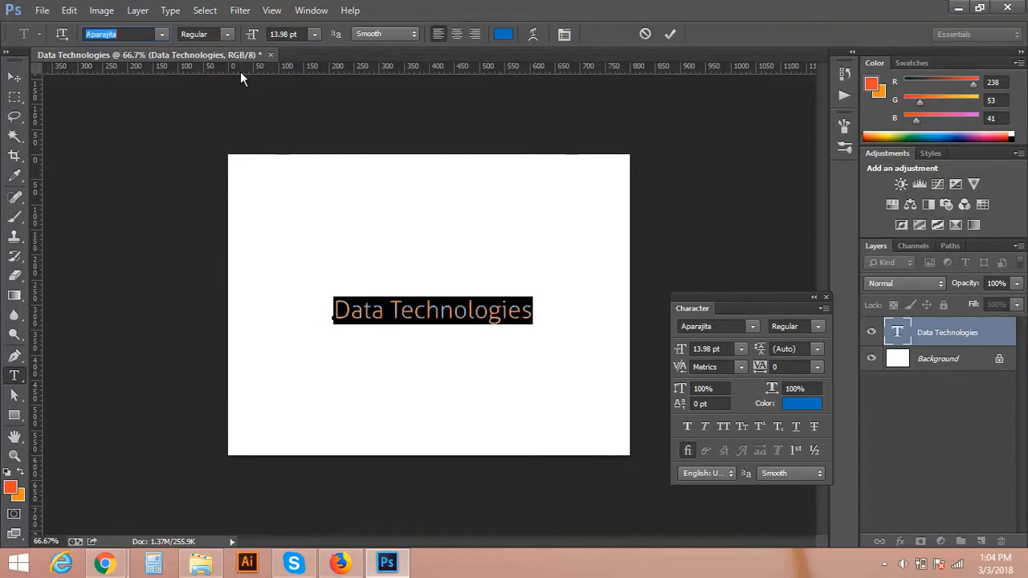
key(Down)
key(Down)
key(Down)
key(Down)
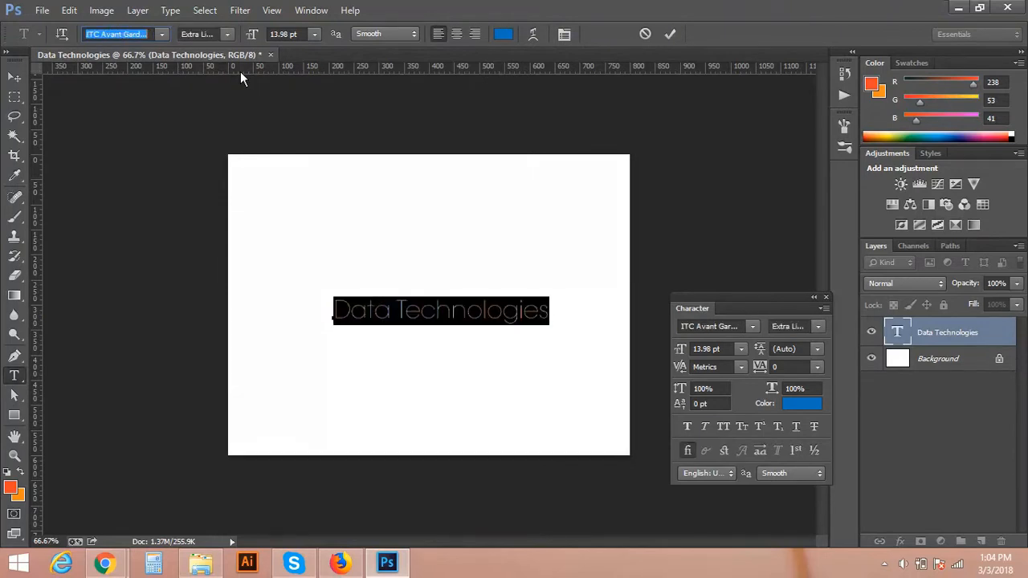
key(Down)
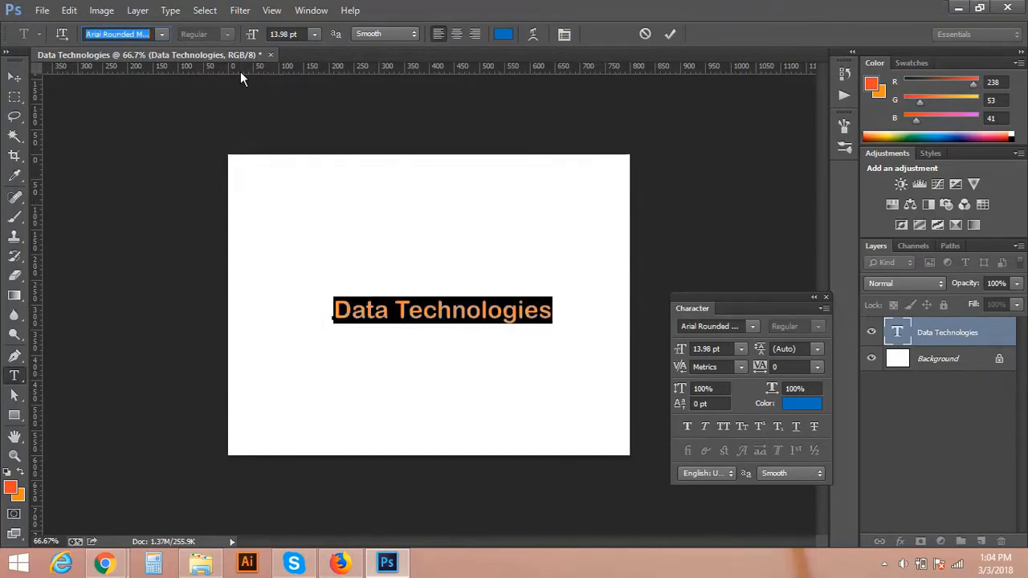
key(Down)
key(Down)
key(Down)
key(Down)
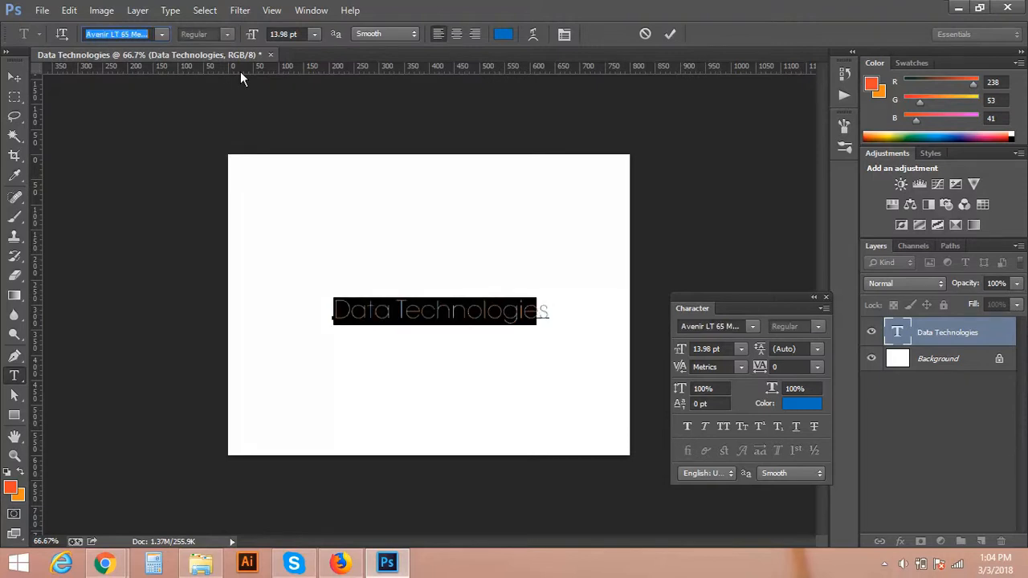
key(Down)
key(Down)
key(Down)
key(Down)
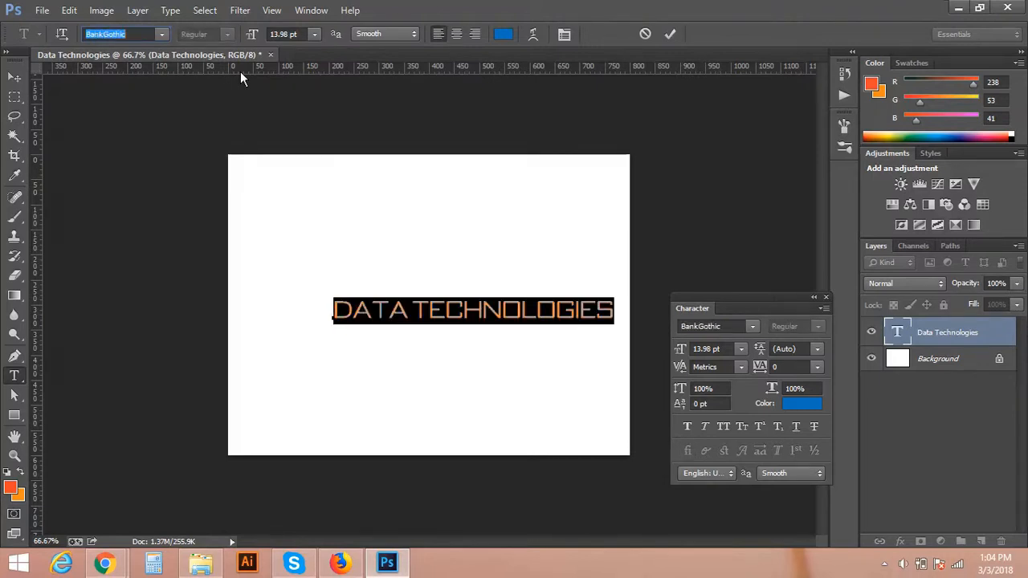
key(Down)
key(Down)
key(Down)
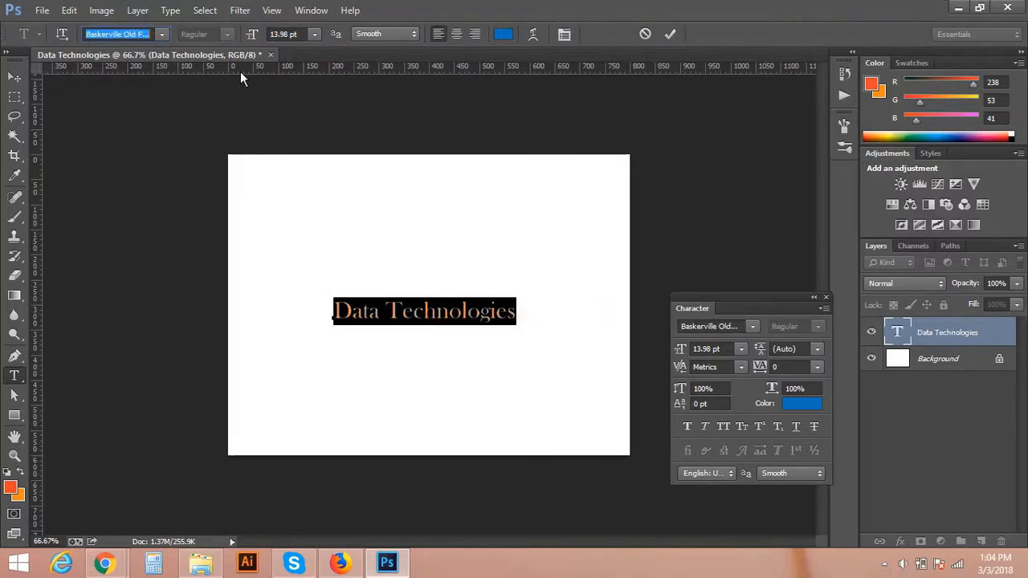
key(Down)
key(Down)
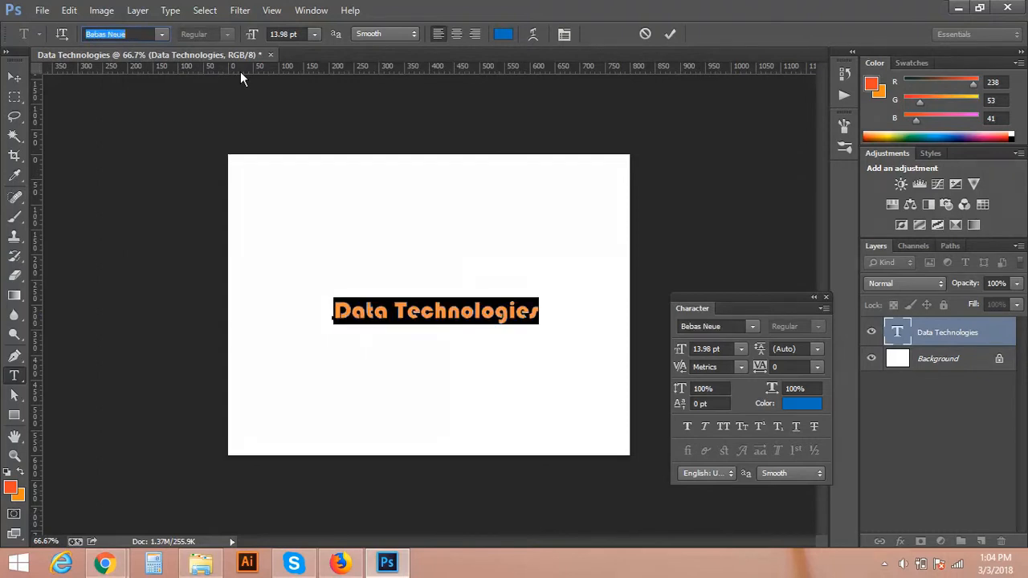
key(Up)
click(387, 309)
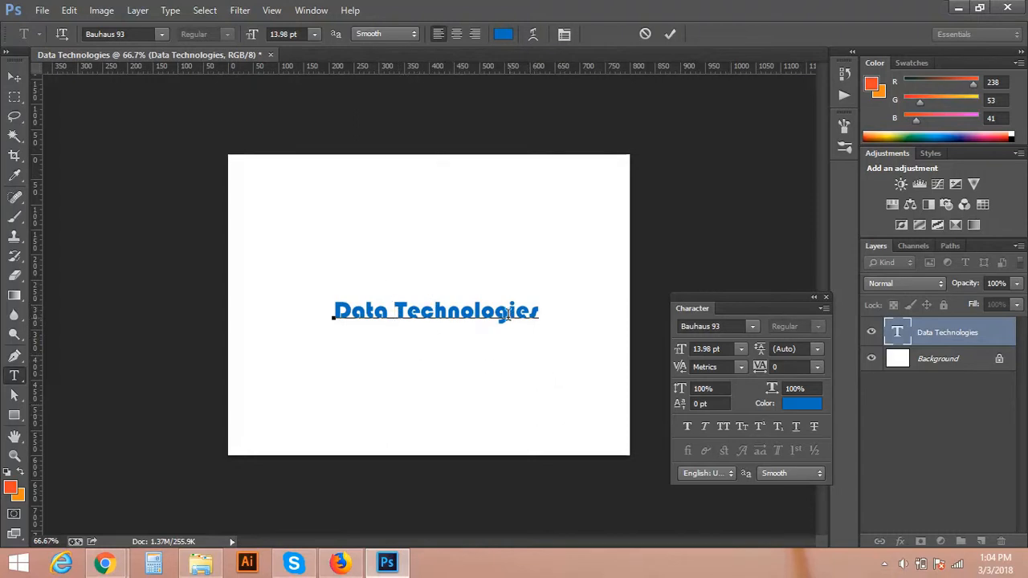
click(14, 77)
key(ctrl+t)
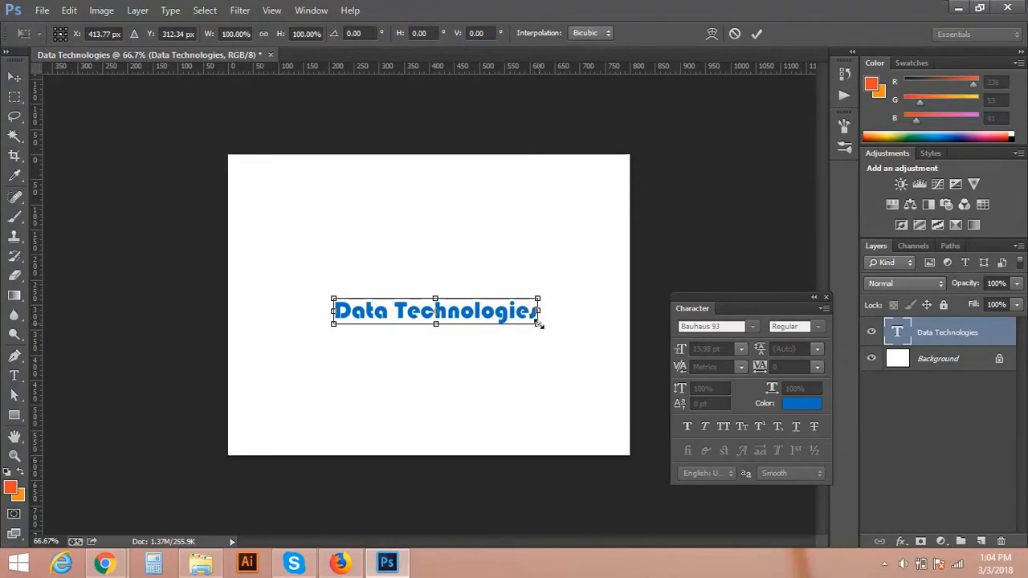
key(Return)
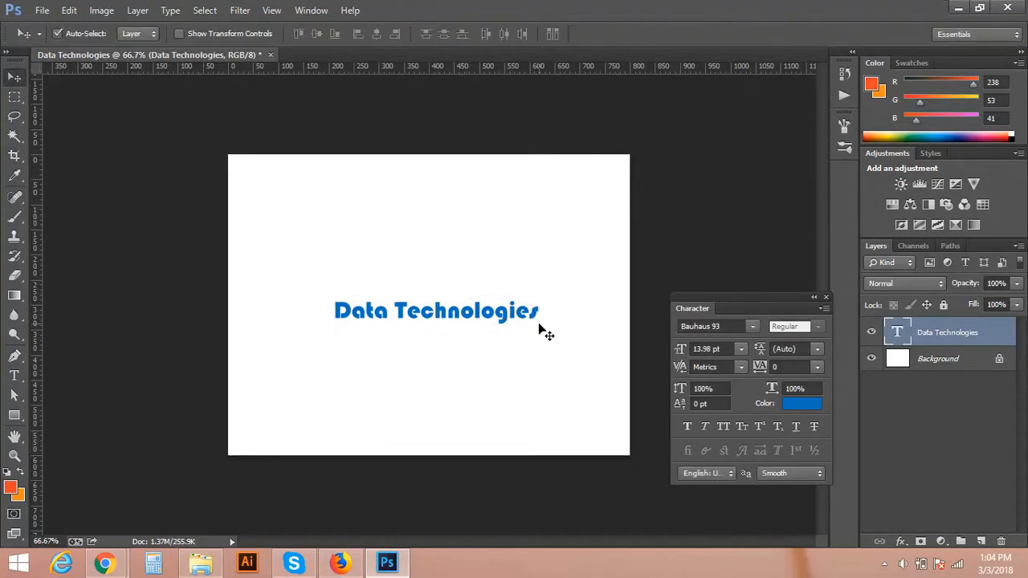
- Select the whole Data Technologies text and set its font size to 18 pt
key(t)
triple_click(439, 309)
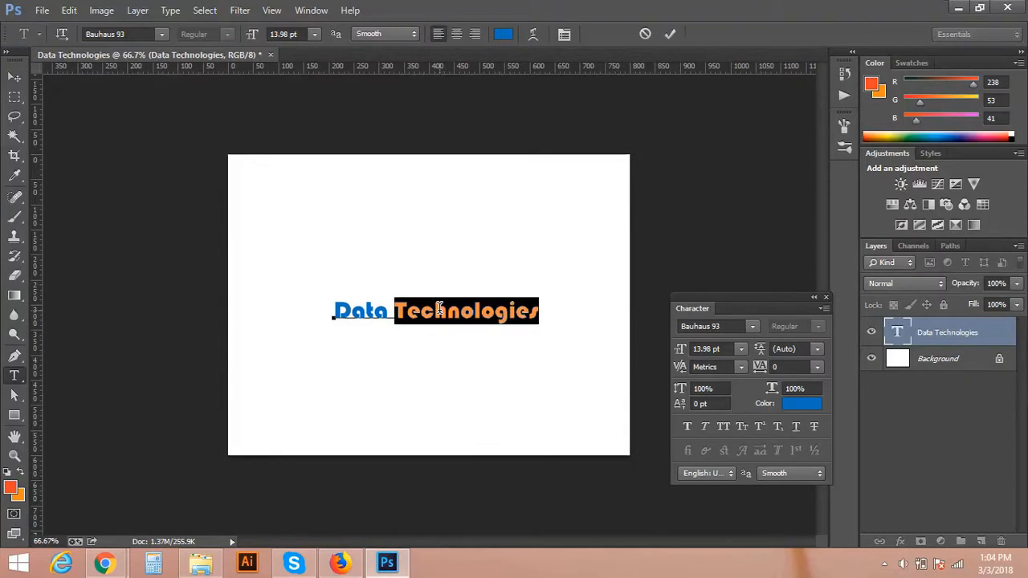
click(300, 34)
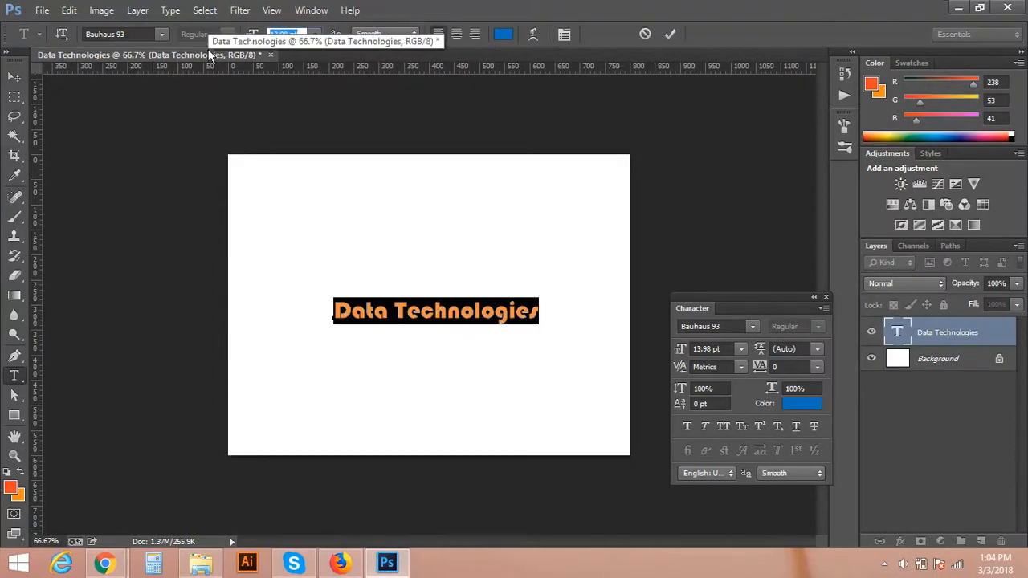
text(18)
key(Return)
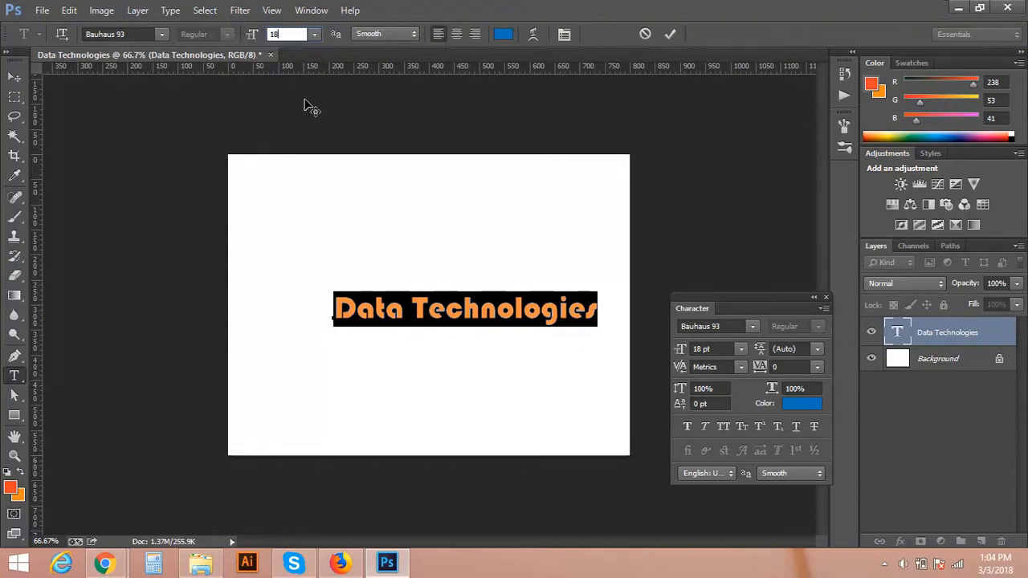
click(462, 308)
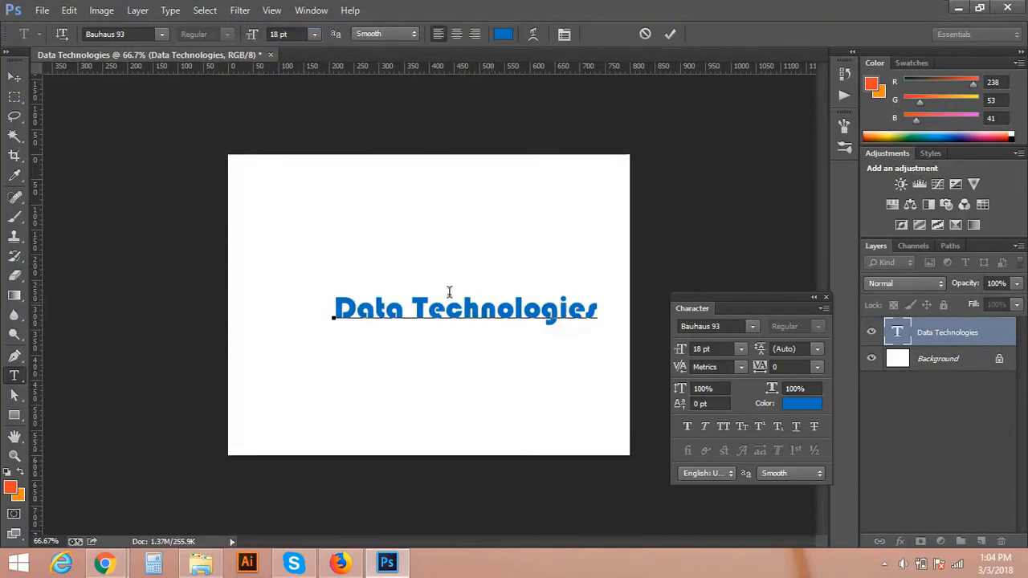
- Shift the enlarged Data Technologies text slightly left, and undo both this move and the font size change
click(15, 76)
drag(479, 309, 458, 307)
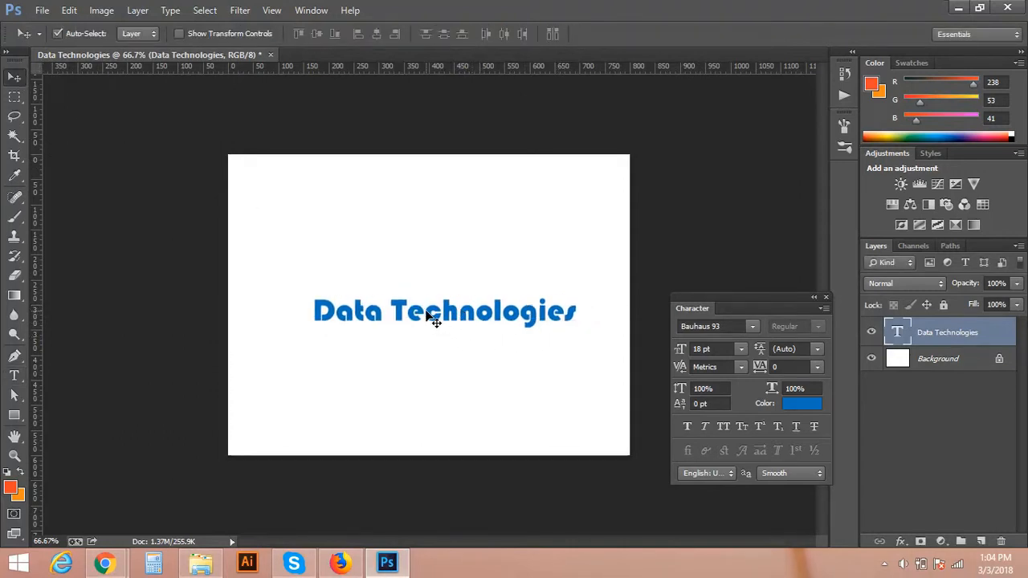
key(t)
key(ctrl+alt+z)
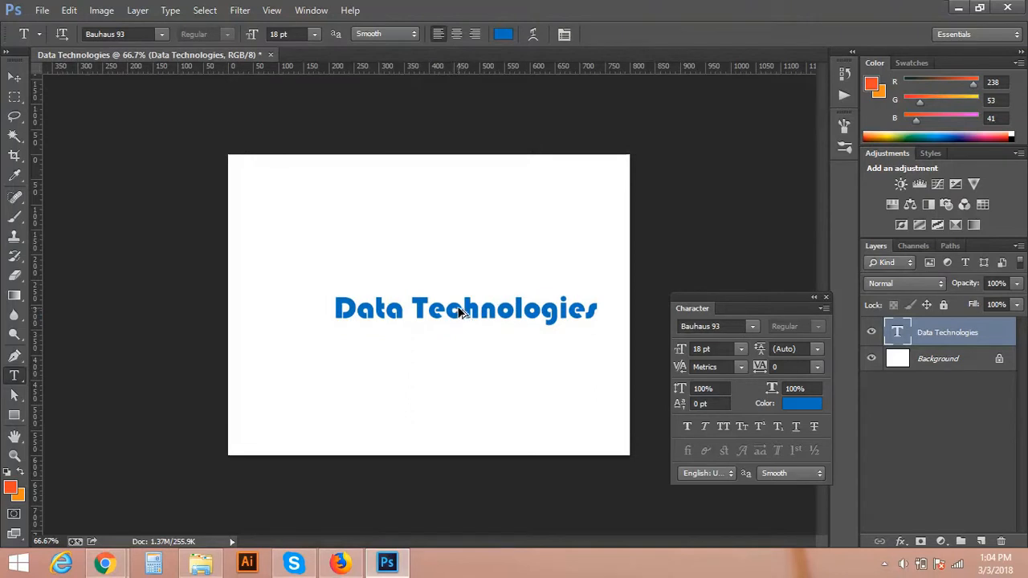
key(ctrl+alt+z)
- Scale the Data Technologies text up proportionally around its center with Free Transform, to a font size of about 20.48 pt
key(v)
mouse_move(496, 319)
mouse_down()
mouse_move(511, 323)
mouse_move(497, 320)
mouse_up()
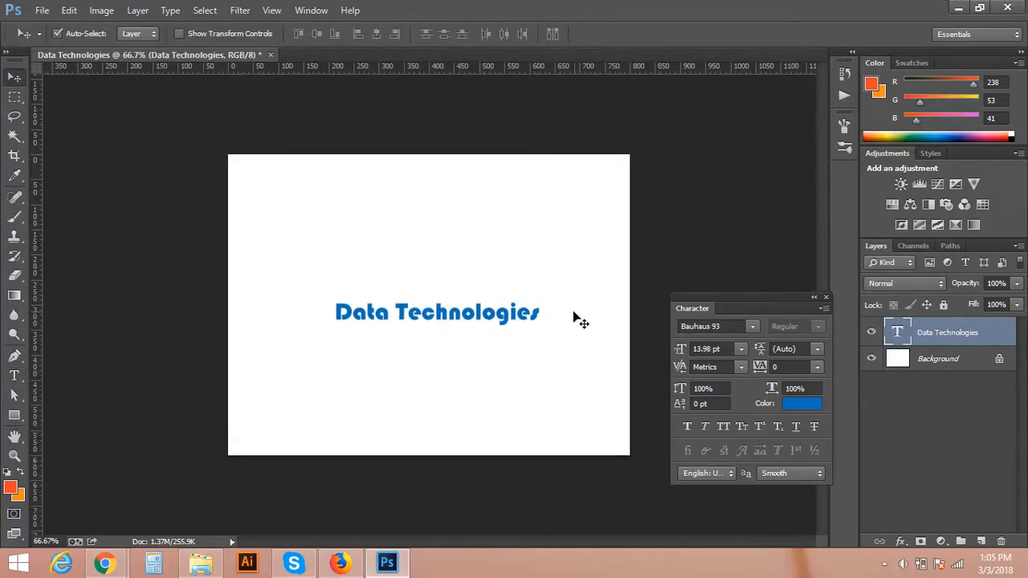
key(ctrl+t)
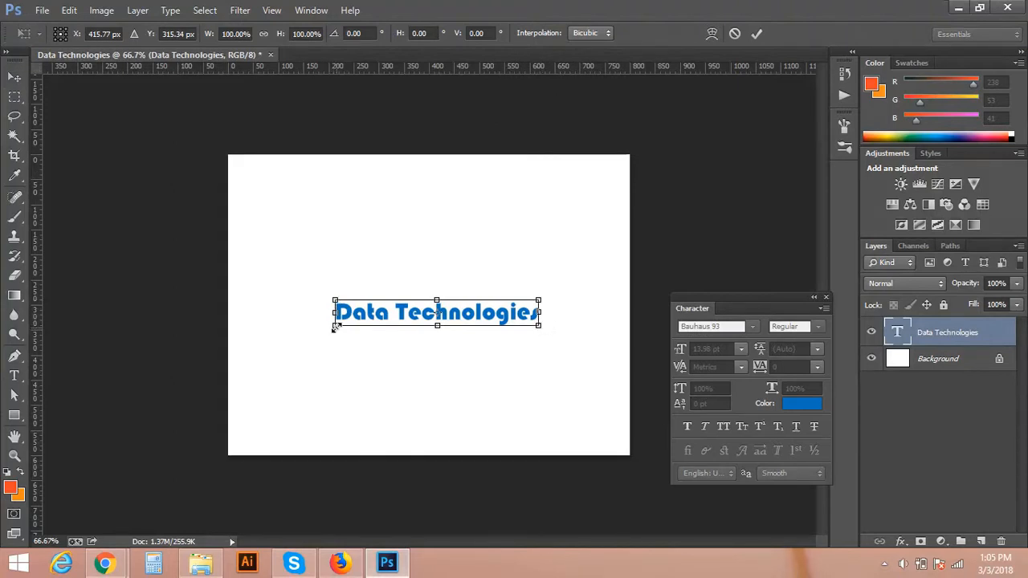
drag(335, 326, 309, 346)
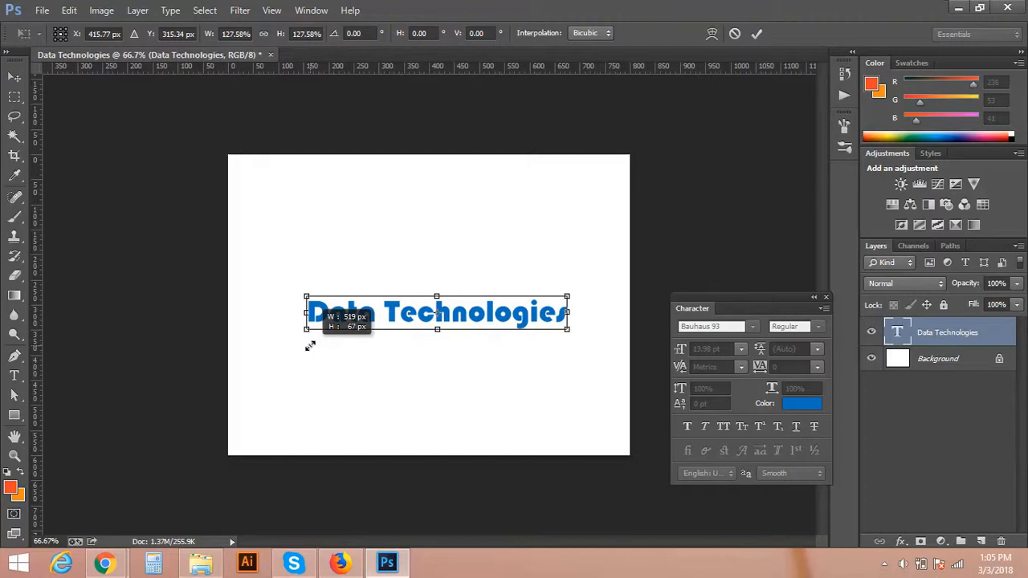
drag(310, 345, 289, 349)
key(Return)
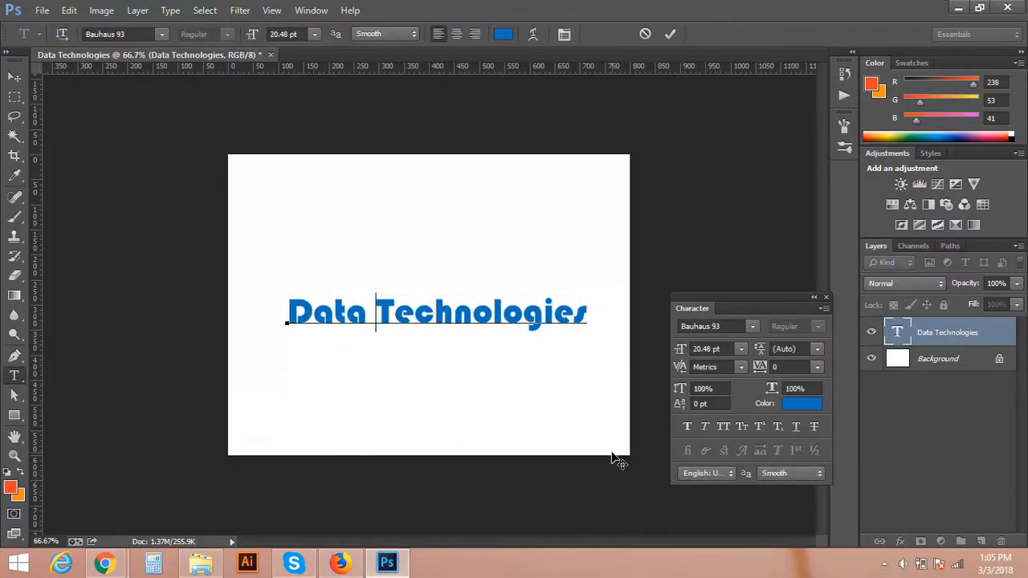
key(shift+Left)
key(Return)
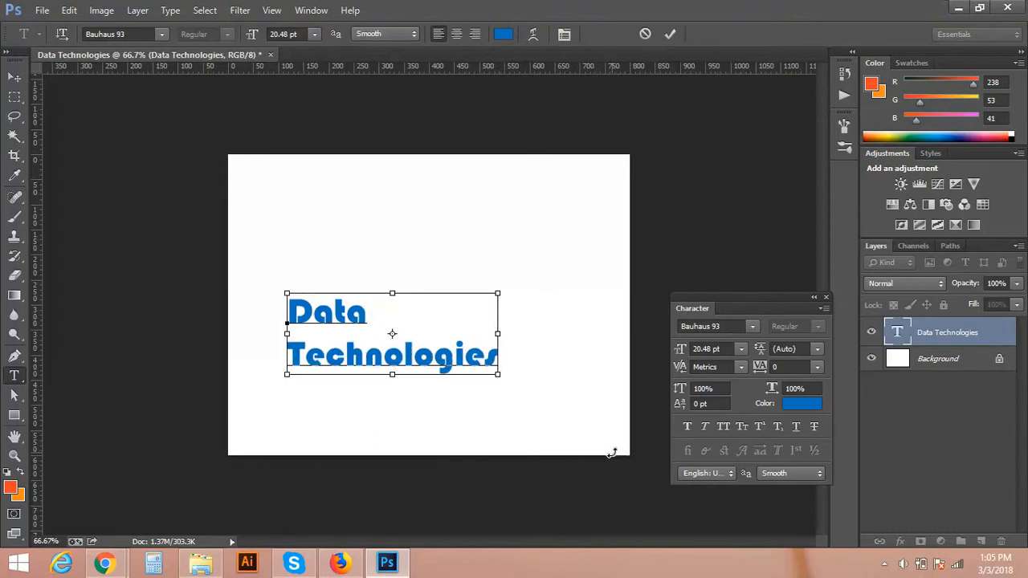
key(ctrl+z)
- Delete the space between Data and Technologies
key(Left)
key(Delete)
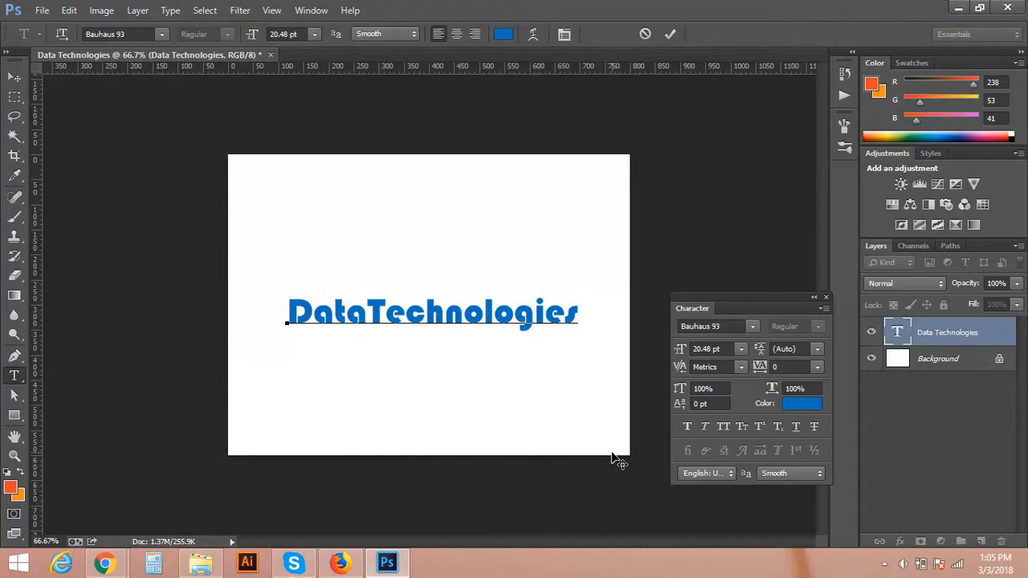
- Recolor only the word Technologies to green 23a426 and commit the text edit
drag(366, 317, 597, 311)
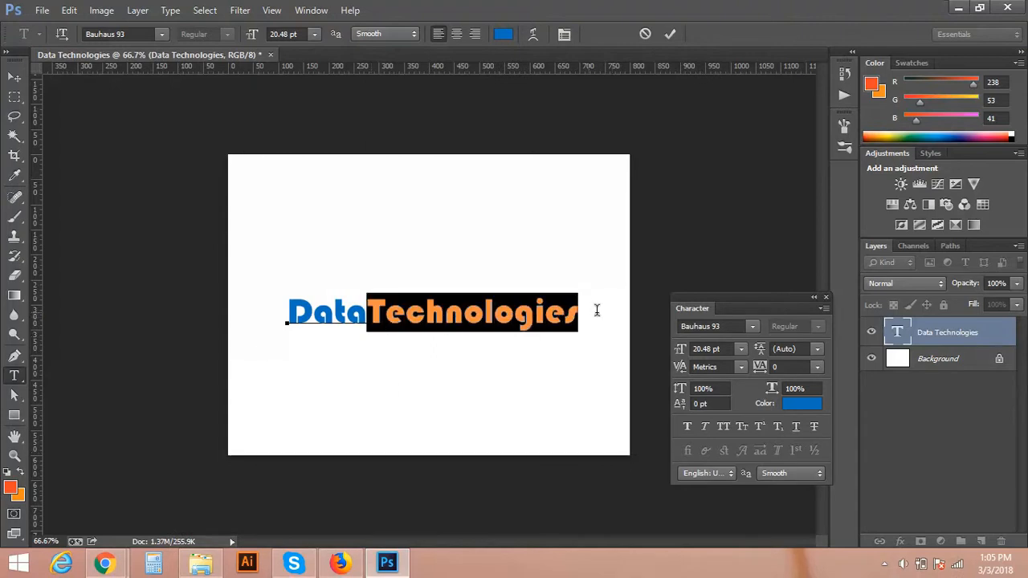
click(501, 36)
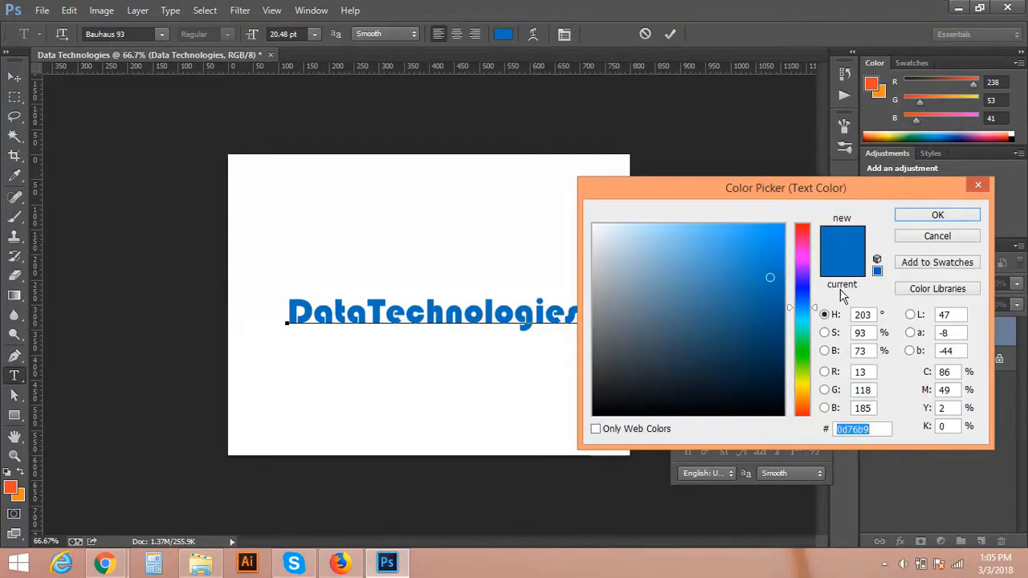
mouse_move(804, 264)
mouse_down()
mouse_move(806, 371)
mouse_move(806, 351)
mouse_up()
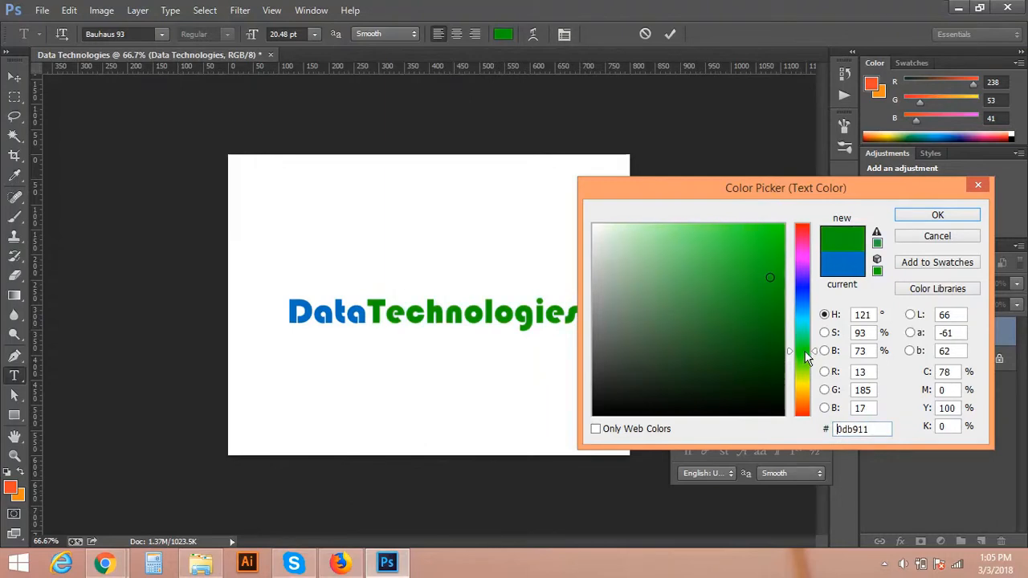
drag(681, 199, 699, 185)
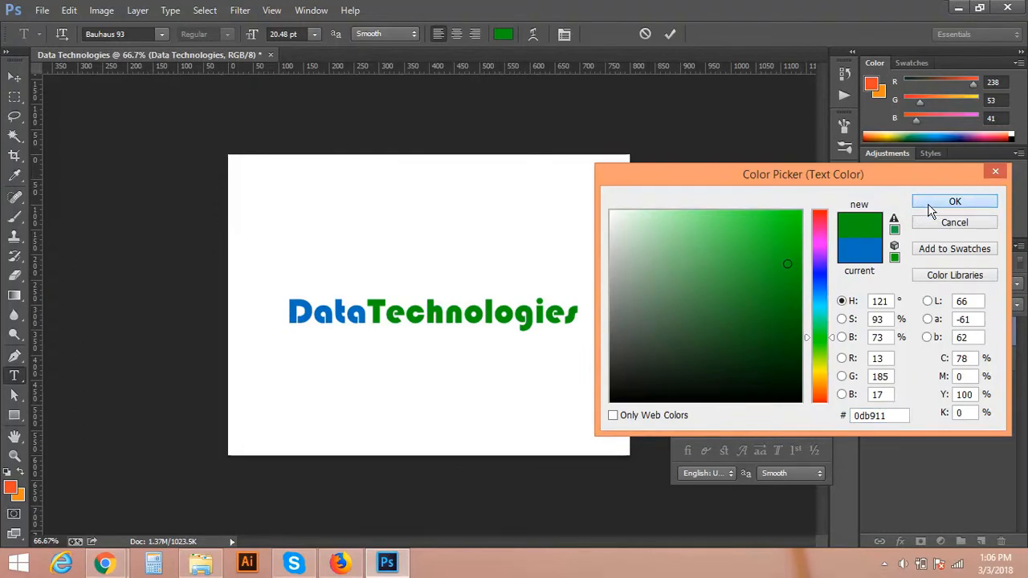
drag(786, 263, 760, 279)
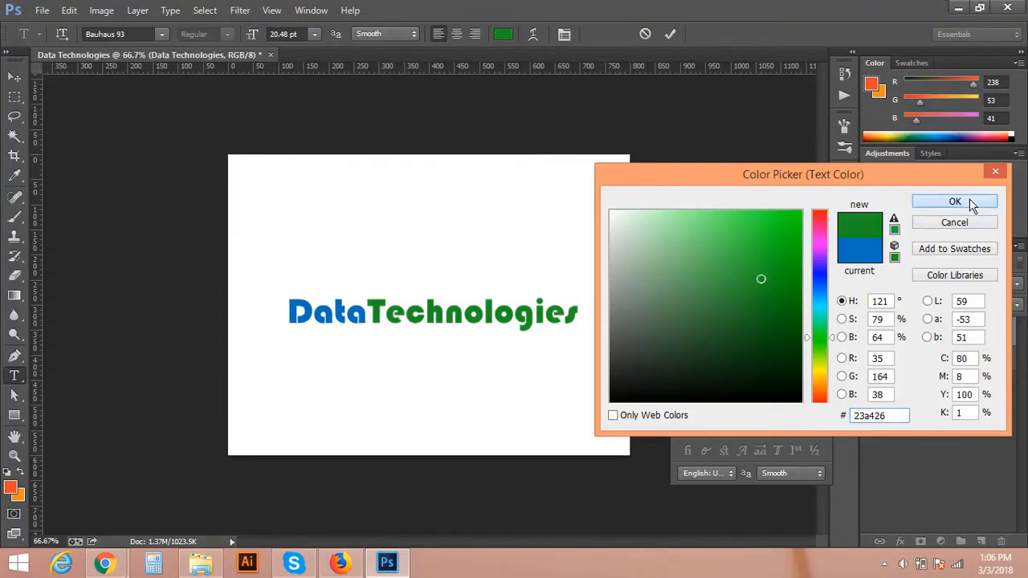
click(954, 201)
click(13, 74)
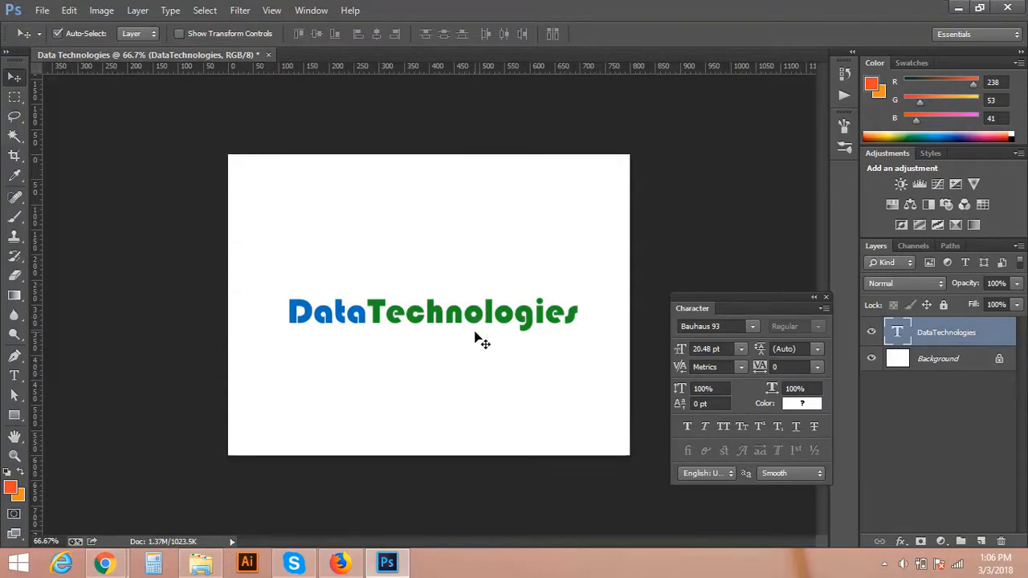
key(t)
click(350, 306)
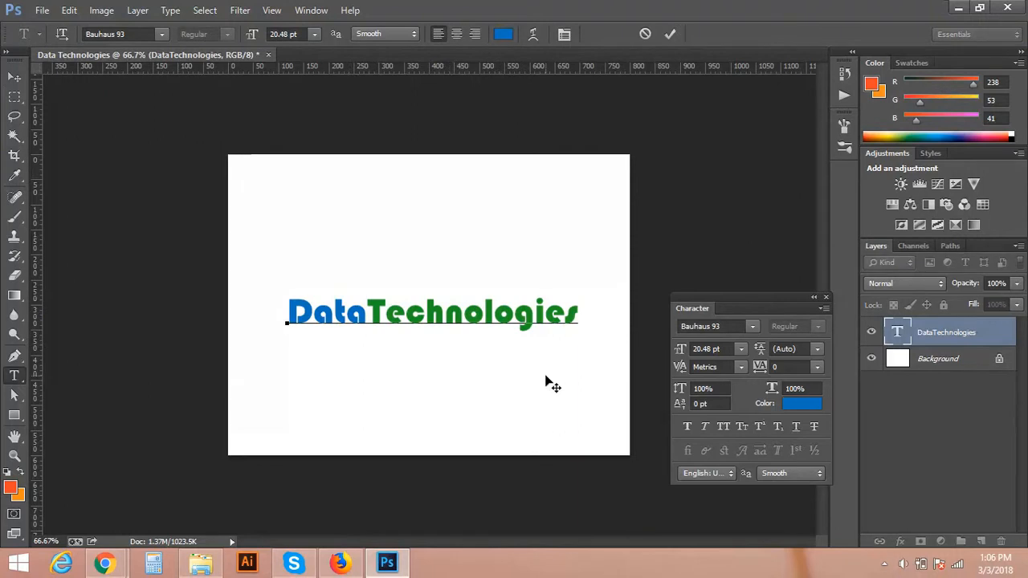
click(14, 78)
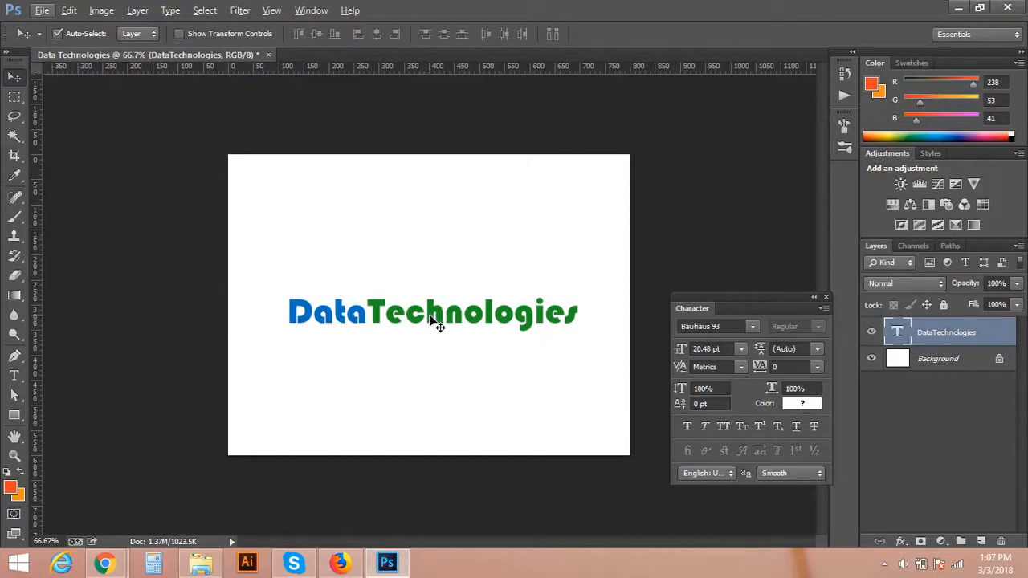
- Add a separate orange text layer reading DT in Bauhaus 93 above the DataTechnologies text
key(t)
click(408, 262)
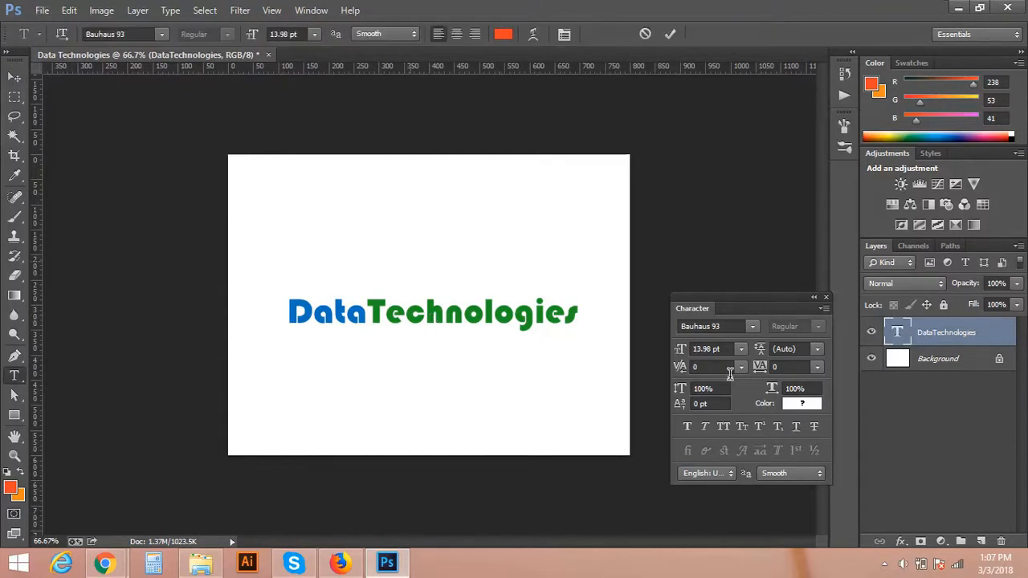
text(DT)
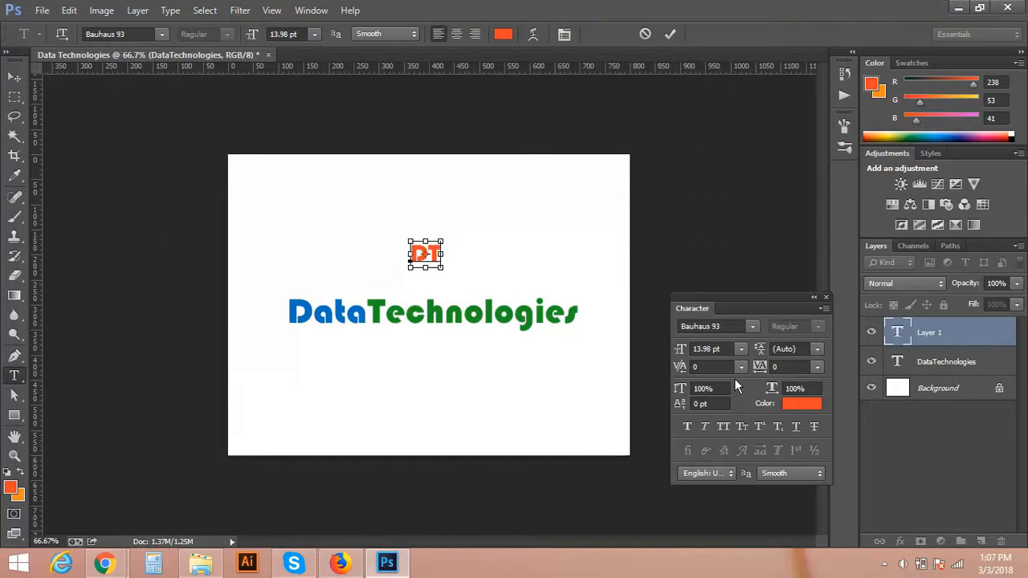
key(ctrl+Return)
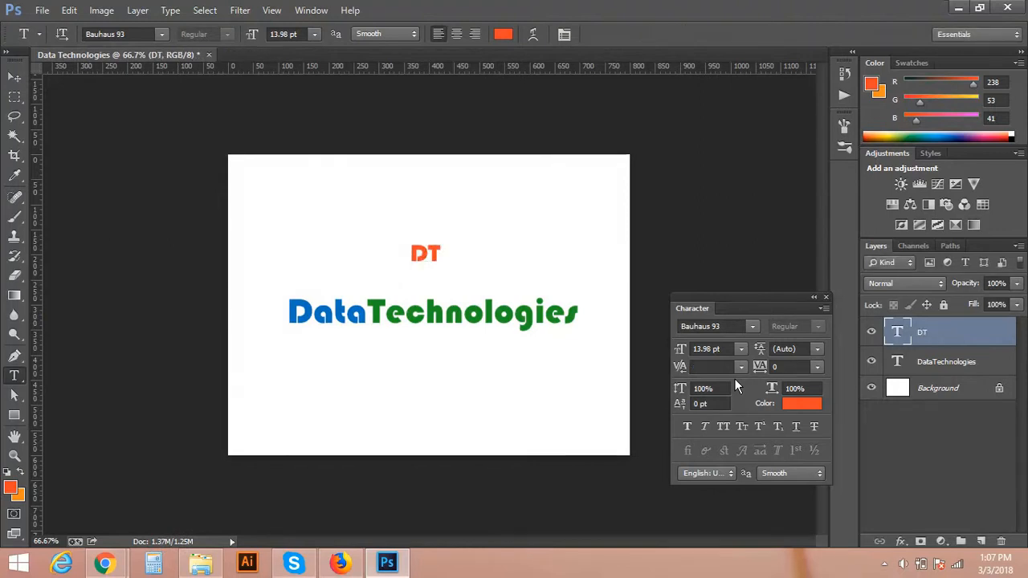
- Enlarge the DT text to about 34.25 pt with Free Transform, keeping it roughly centered above the company name
key(v)
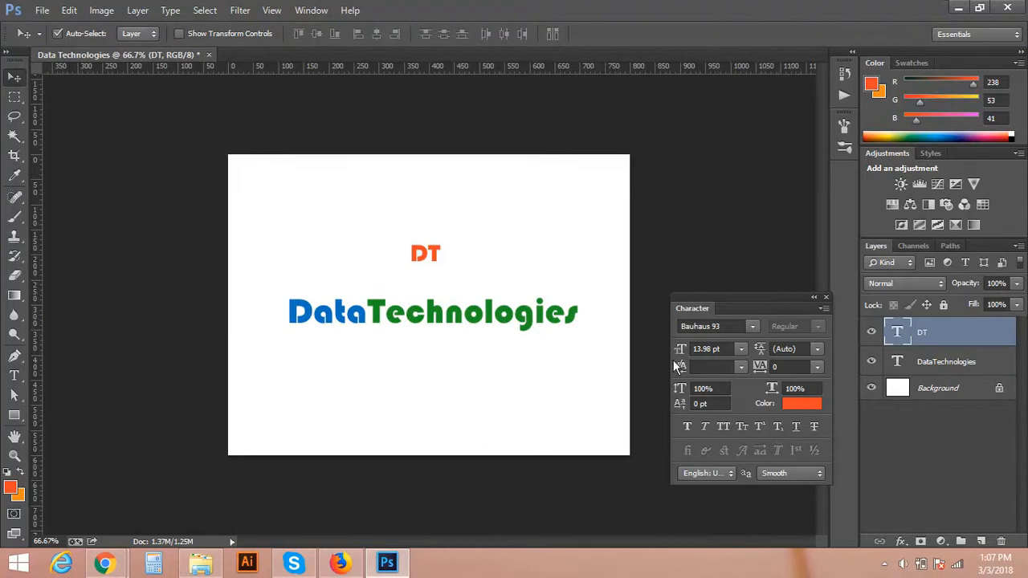
drag(431, 251, 448, 269)
key(ctrl+t)
key(Return)
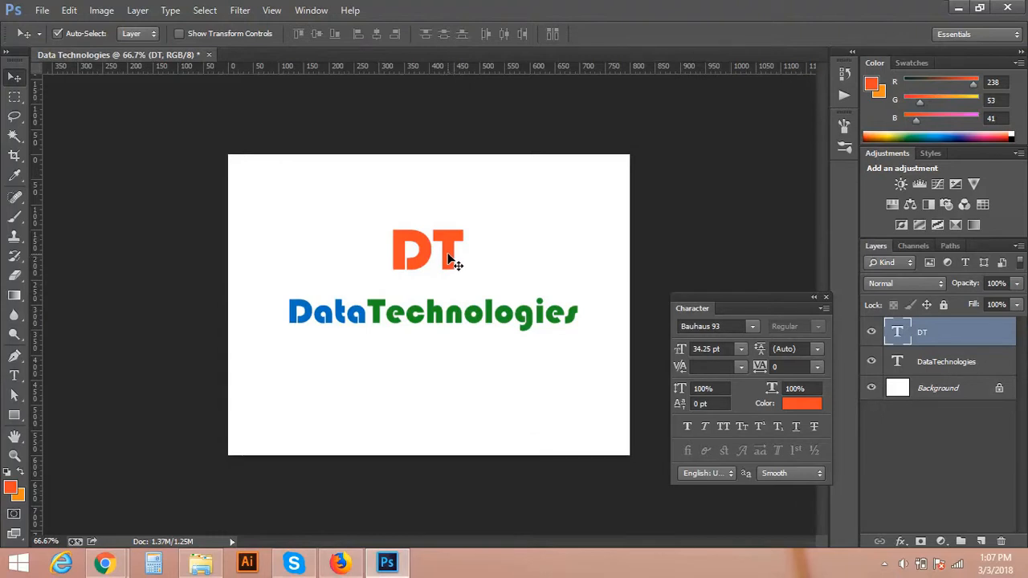
- Try alternative fonts on the DT text, from Bebas Neue through BLACK CAPS
key(t)
click(438, 250)
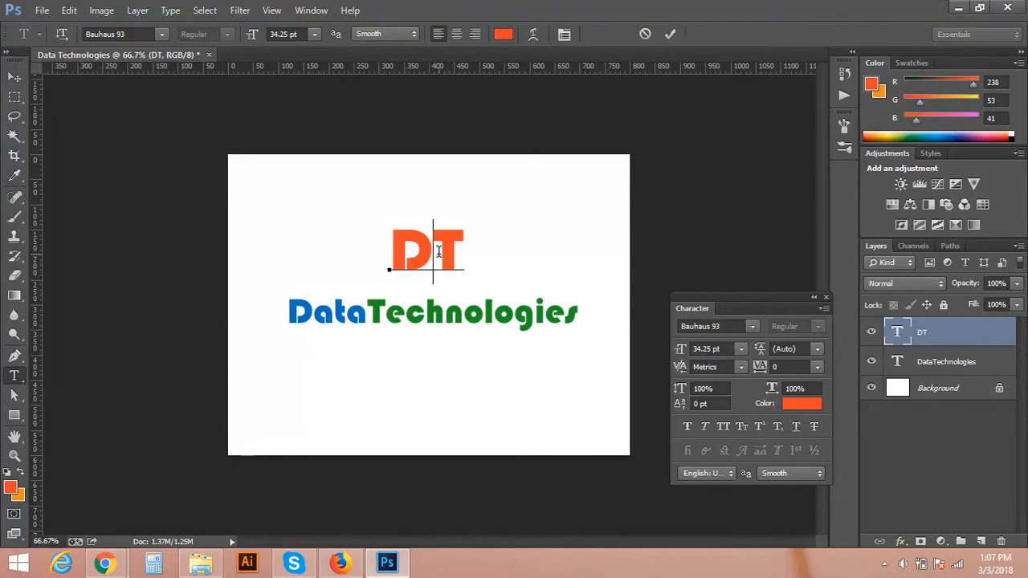
key(ctrl+a)
click(142, 29)
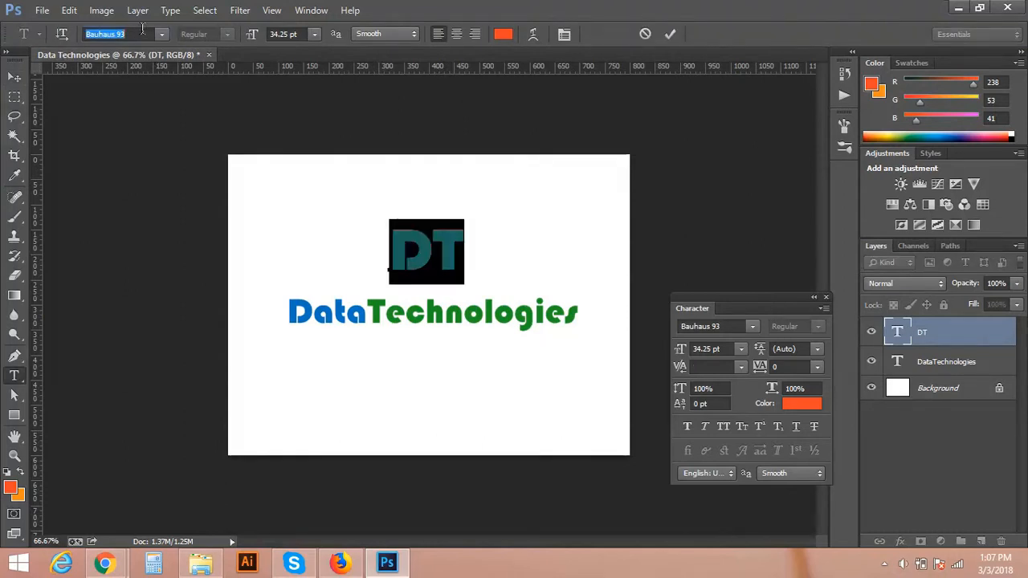
key(Down)
key(Down)
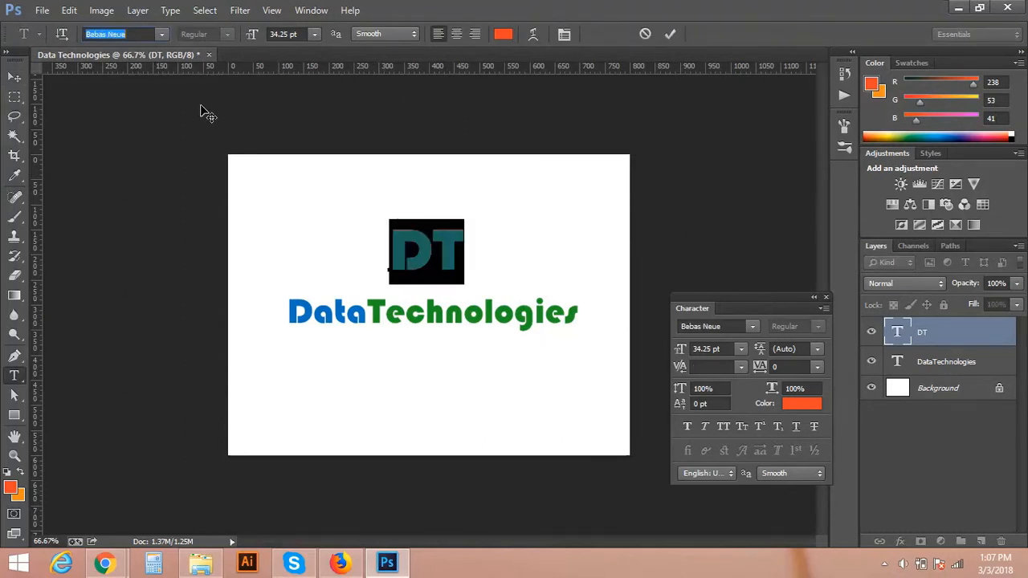
key(Down)
key(Down)
key(Down)
key(Down)
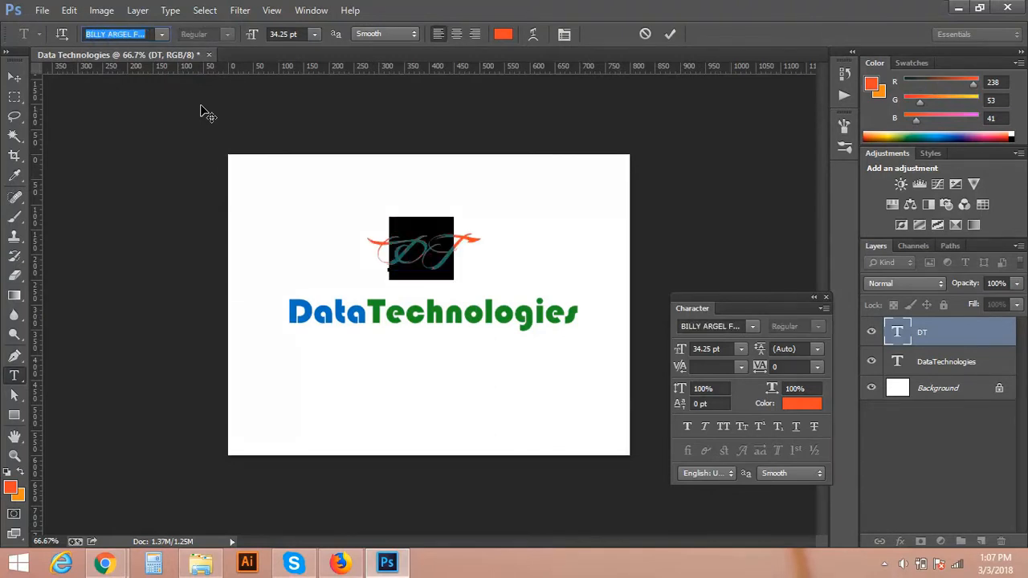
key(Down)
key(Down)
key(Down)
key(Down)
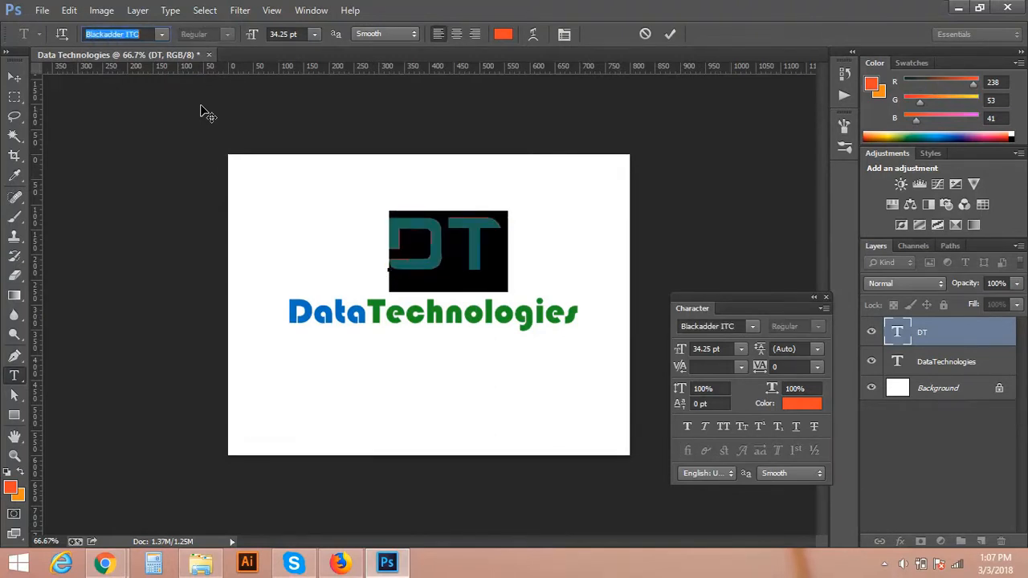
key(Up)
click(508, 228)
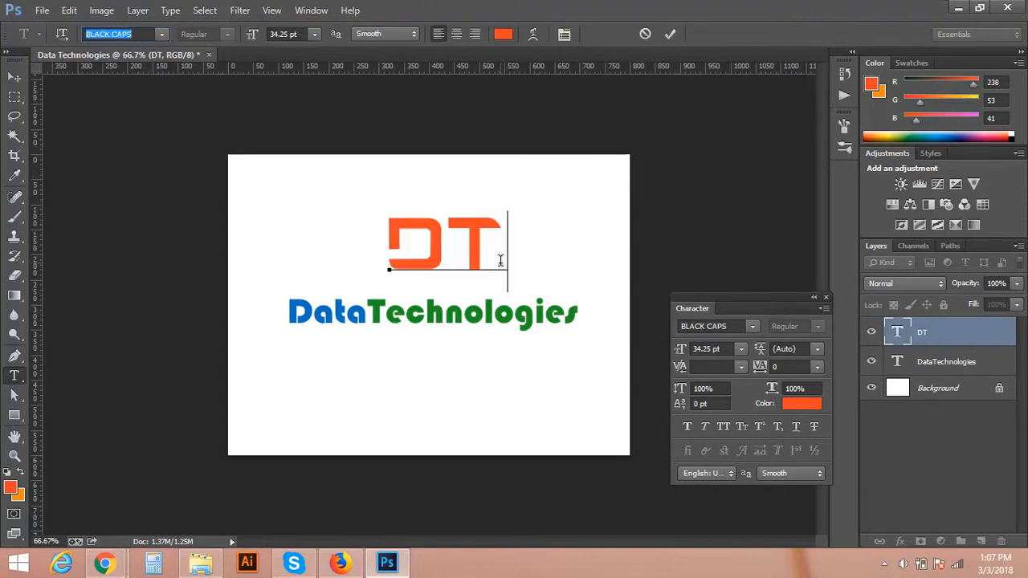
- Try further fonts on both DT letters, from Blackadder ITC through Broadway and Century Gothic to Chartwell Radar
drag(472, 267, 419, 206)
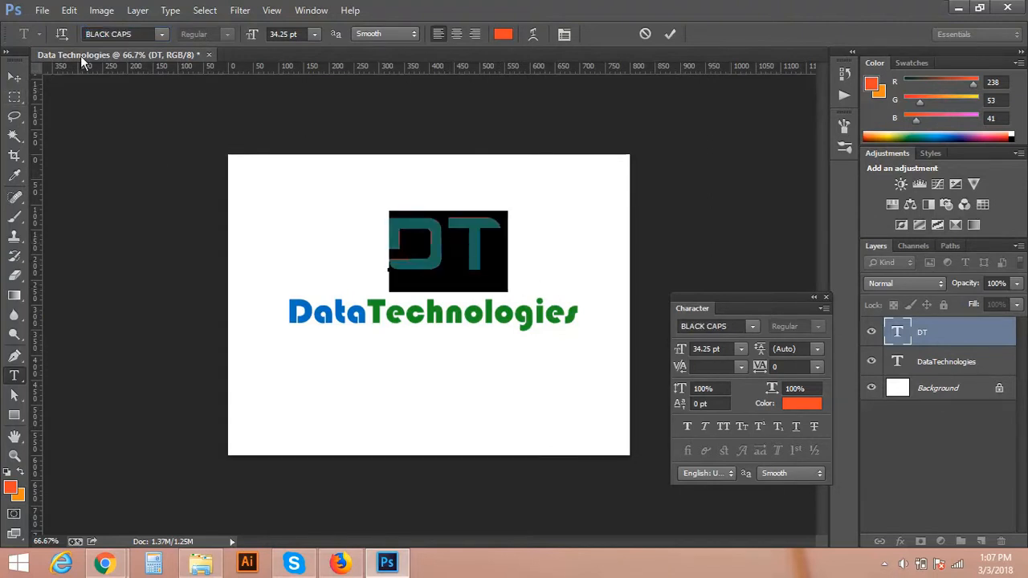
click(94, 34)
key(Down)
key(Down)
key(Down)
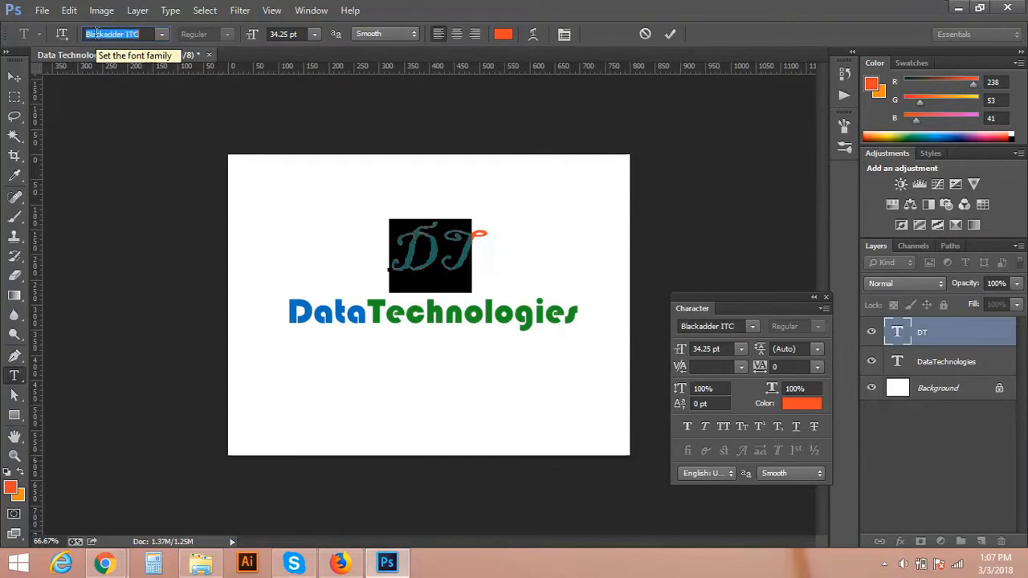
key(Down)
key(Down)
key(Down)
key(Down)
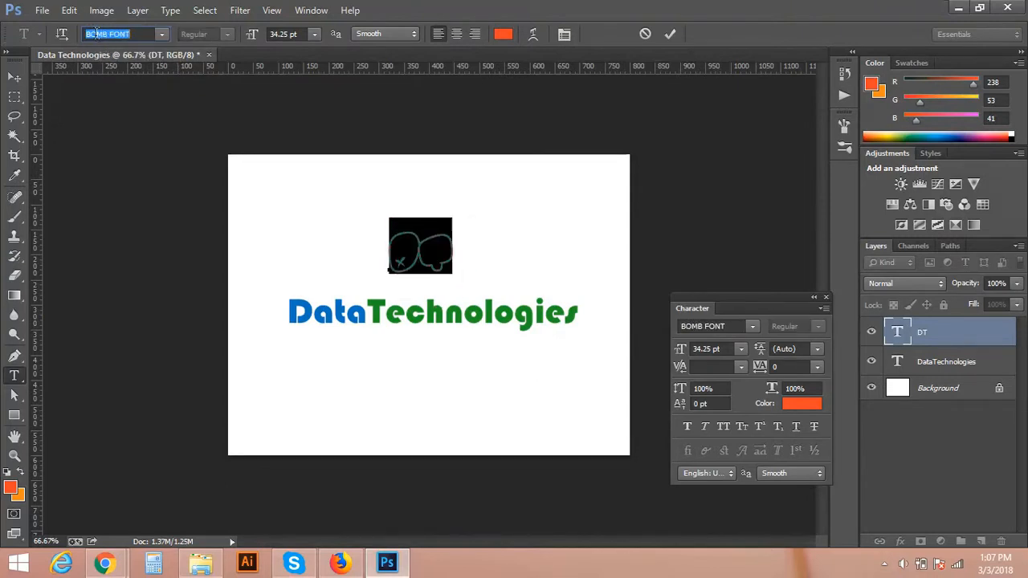
key(Down)
key(Down)
key(Down)
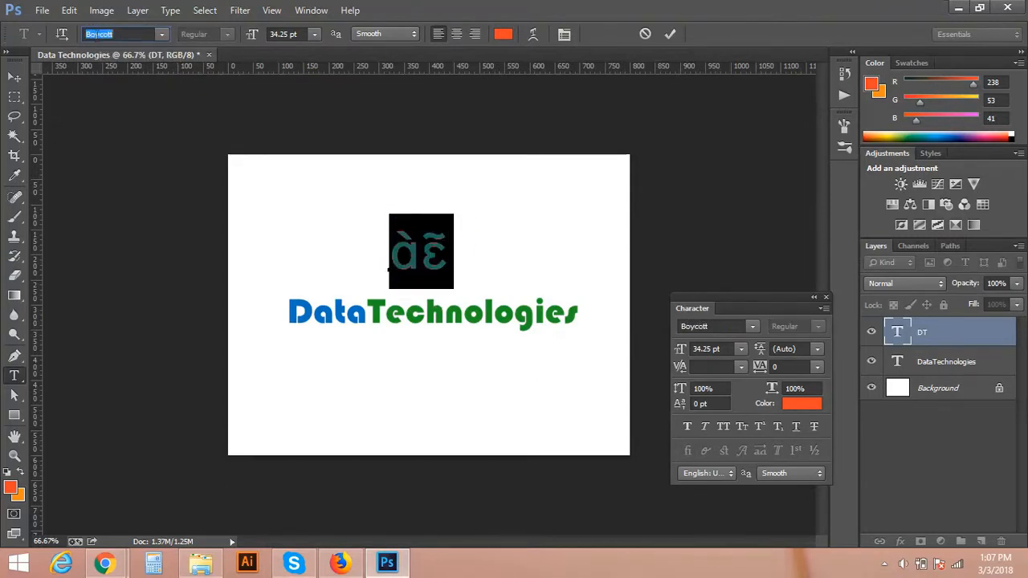
key(Down)
key(Down)
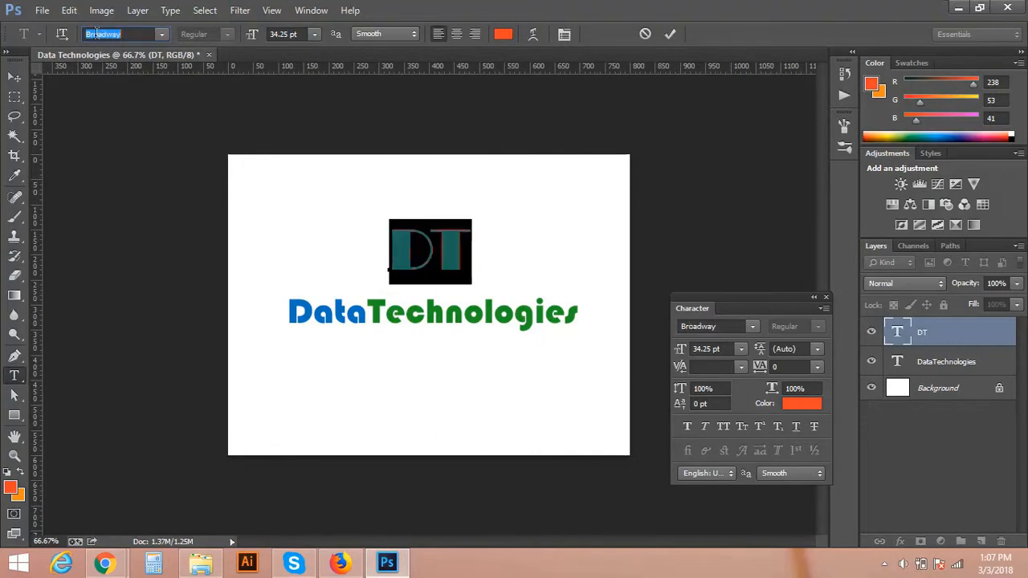
key(Down)
key(Down)
key(Down)
key(Down)
key(Down)
key(Down)
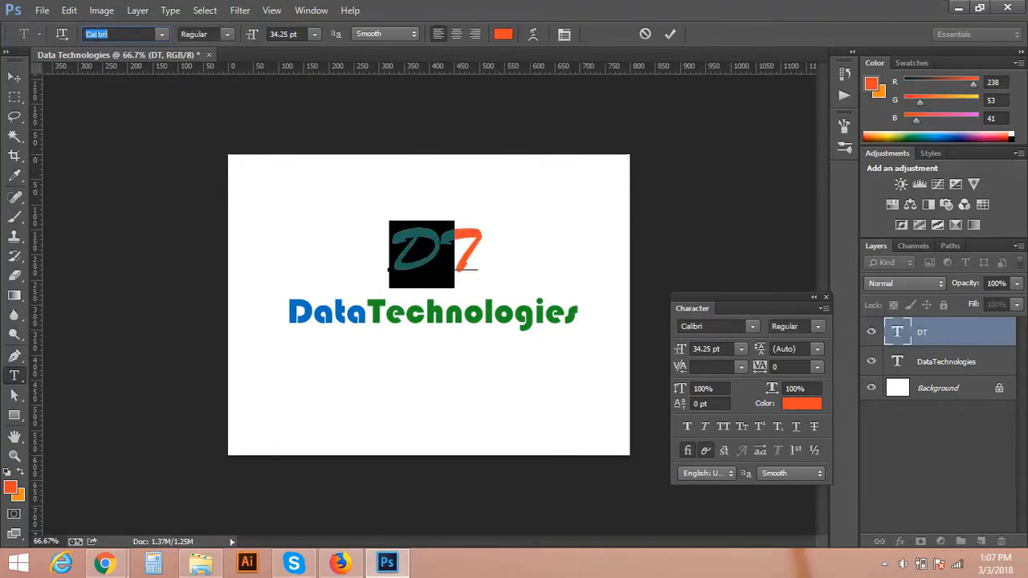
key(Down)
key(Down)
key(Down)
key(Down)
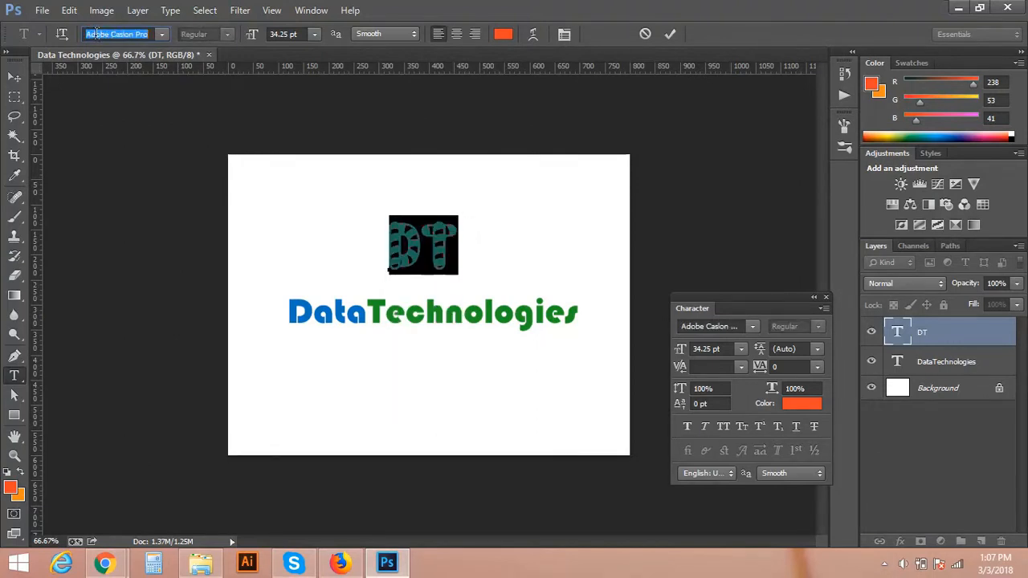
key(Down)
key(Down)
key(Down)
key(Down)
key(Down)
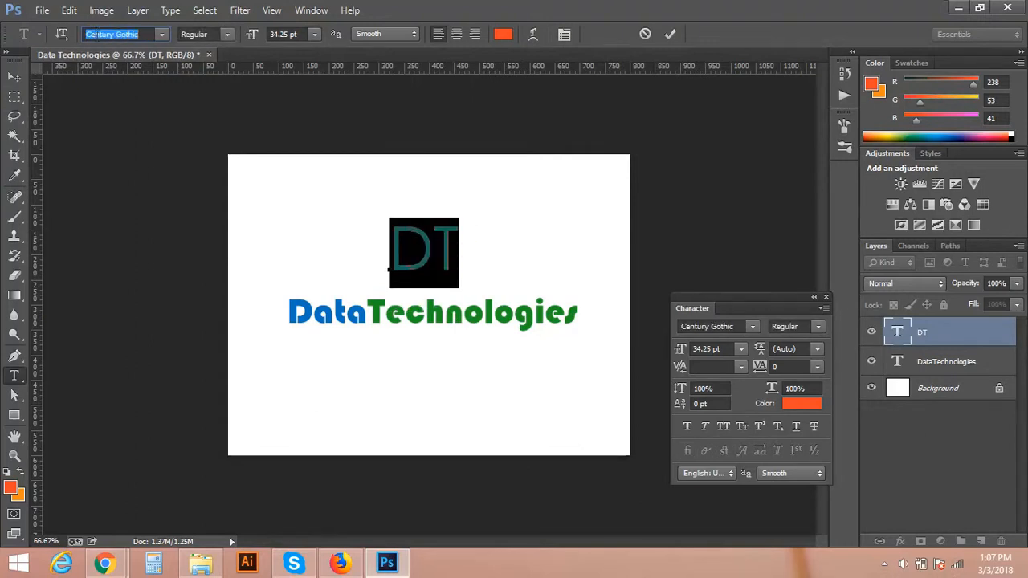
key(Down)
key(Down)
key(Down)
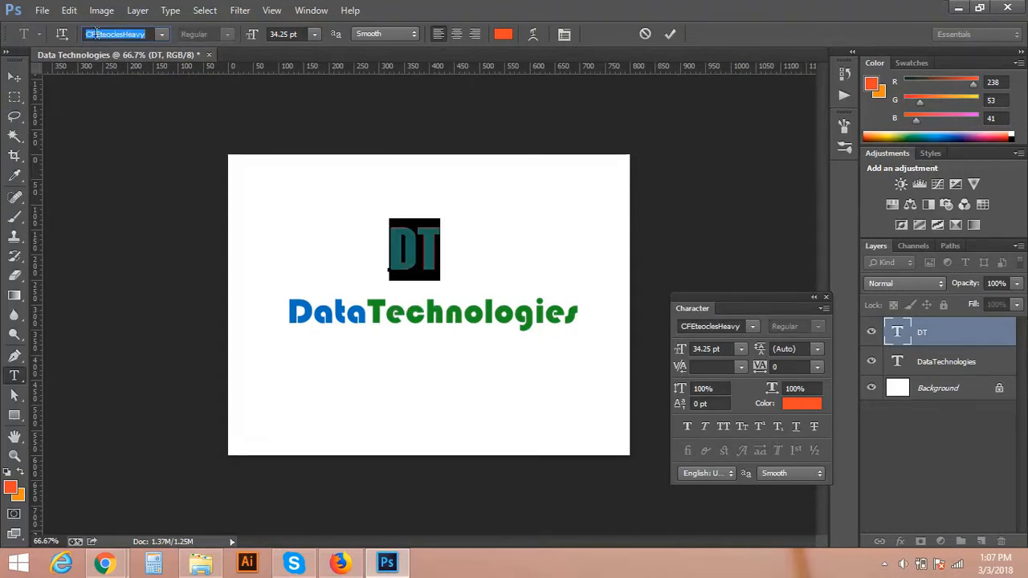
key(Down)
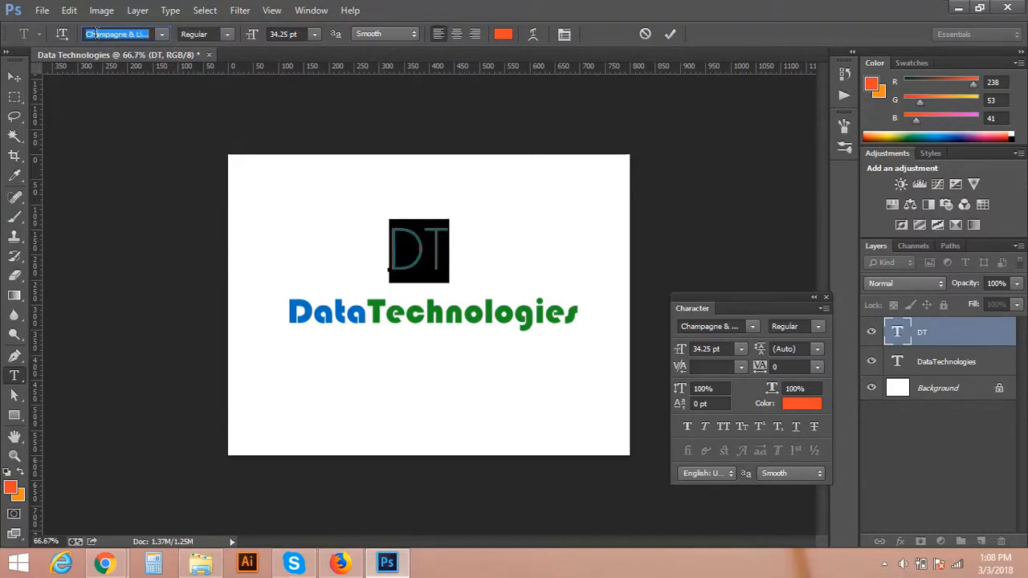
key(Down)
key(Down)
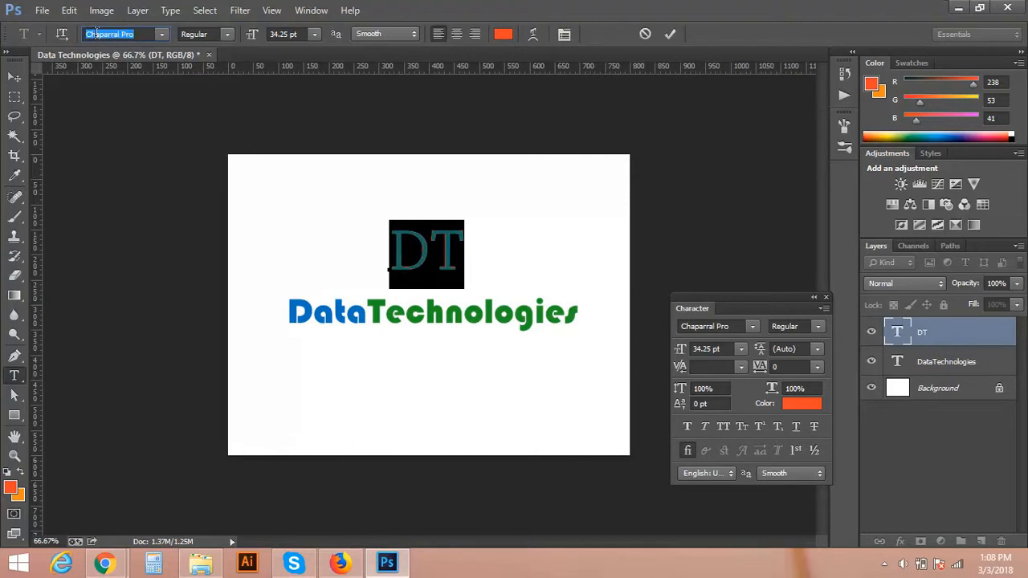
key(Down)
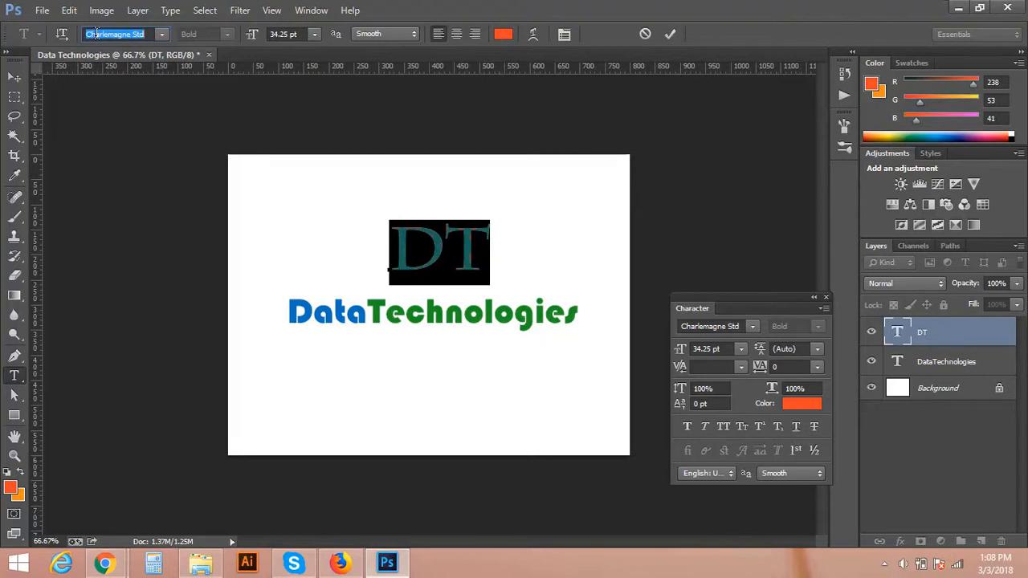
key(Down)
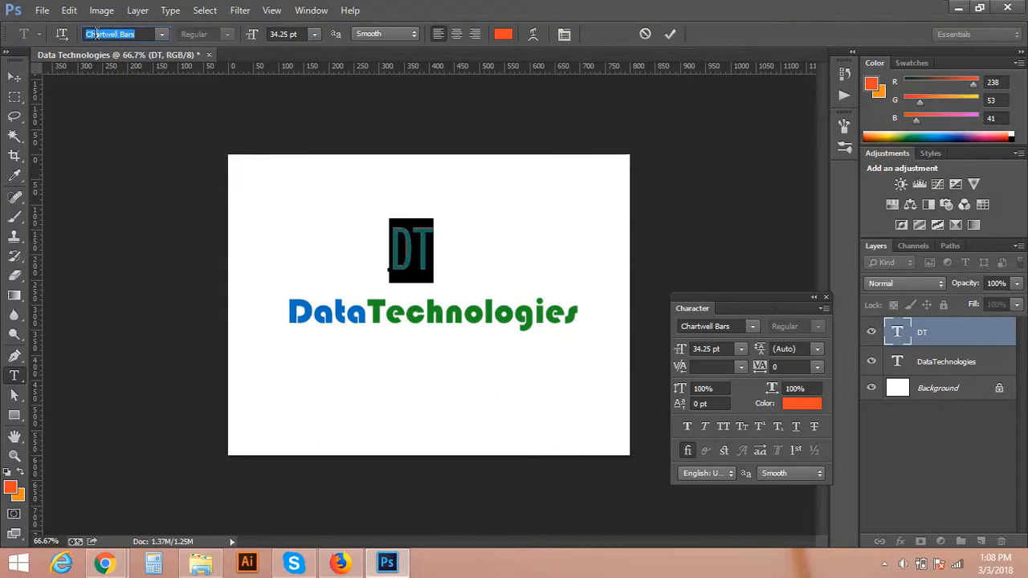
key(Down)
- Set the DT text's font to Elephant after trying Cooper Black and the Defender fonts, and commit the text edit
click(162, 34)
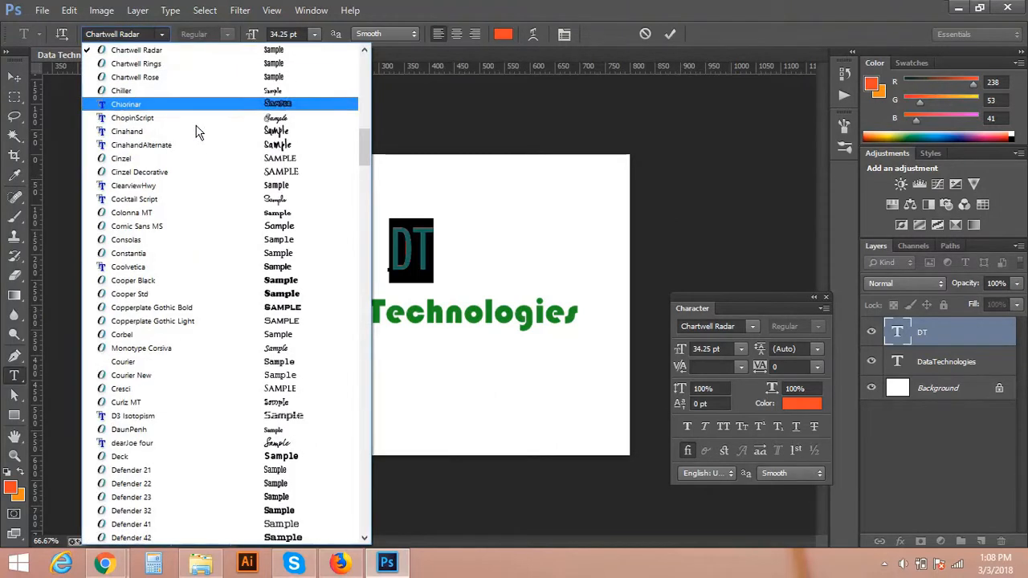
click(228, 281)
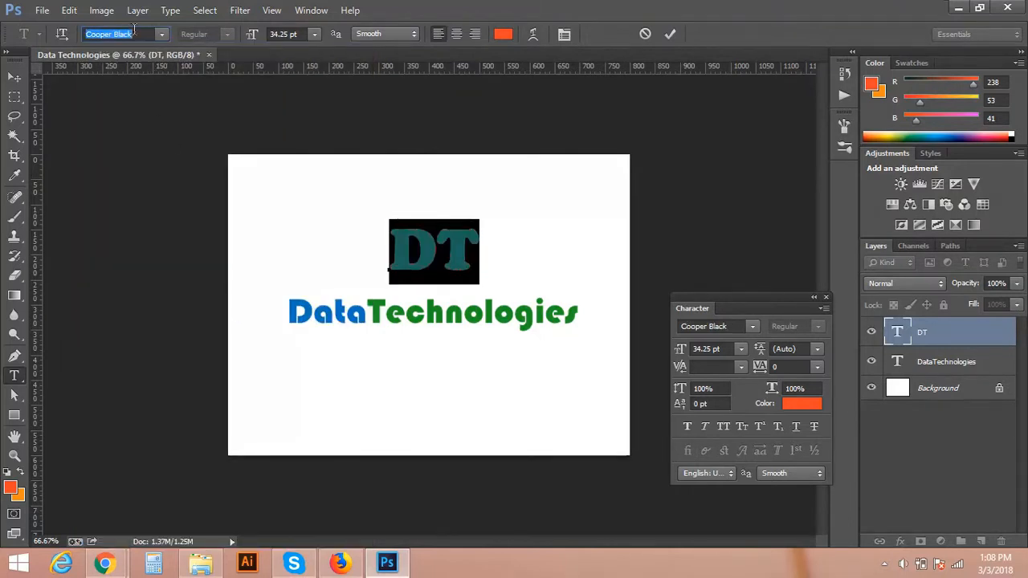
key(Down)
key(Down)
key(Down)
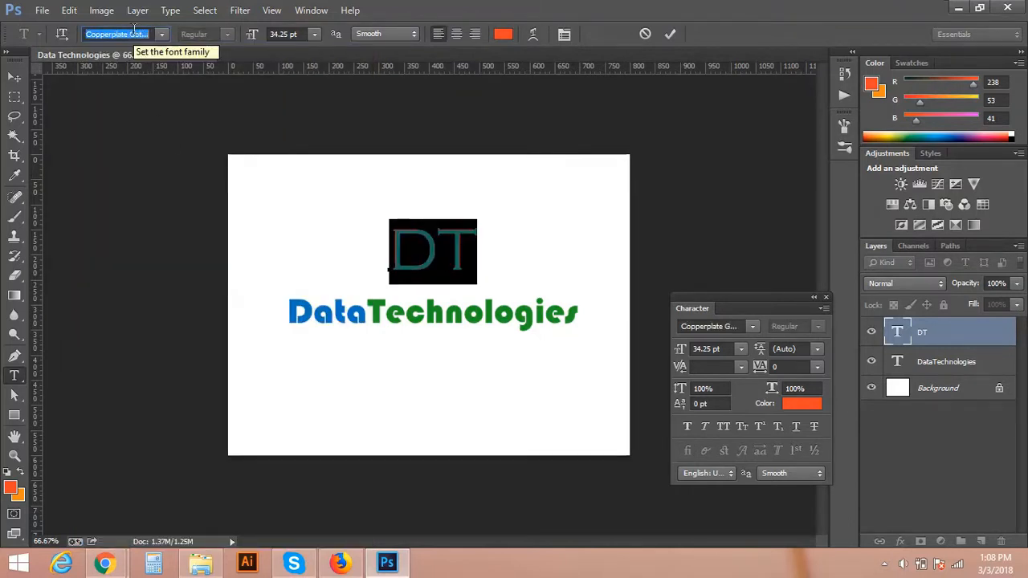
key(Down)
key(Down)
key(Down)
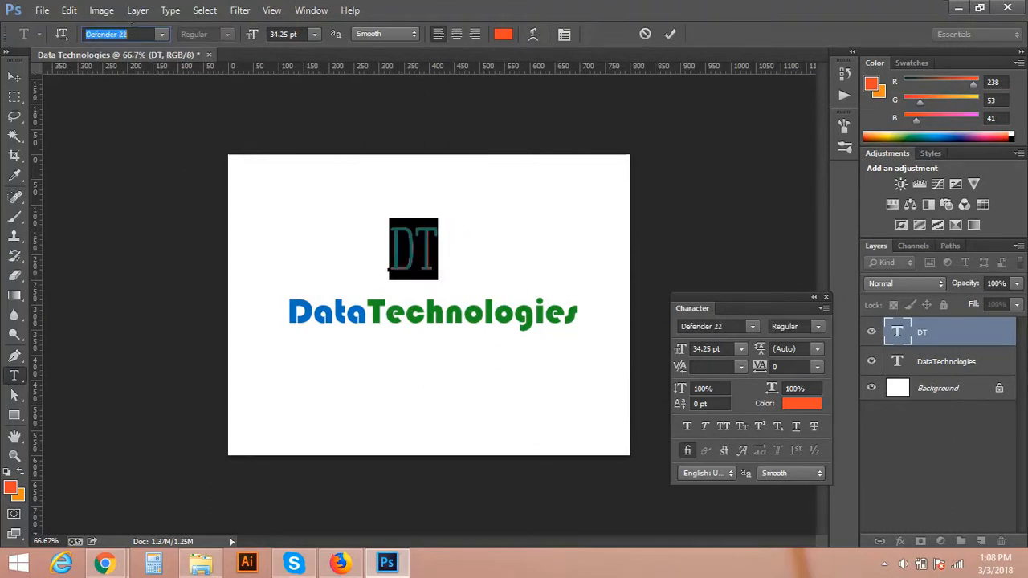
key(Down)
key(Down)
key(Down)
key(Down)
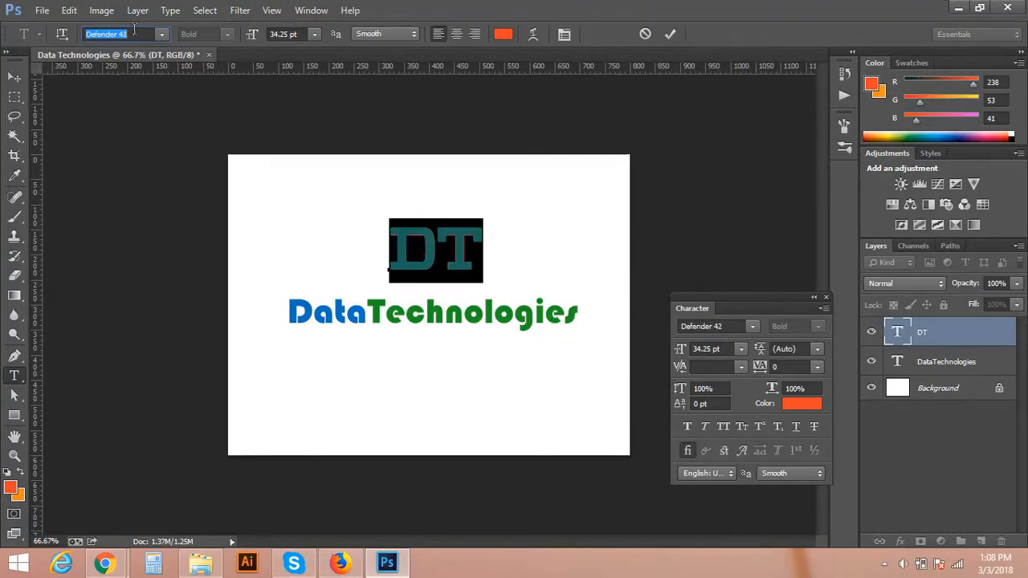
key(Down)
key(Down)
key(Down)
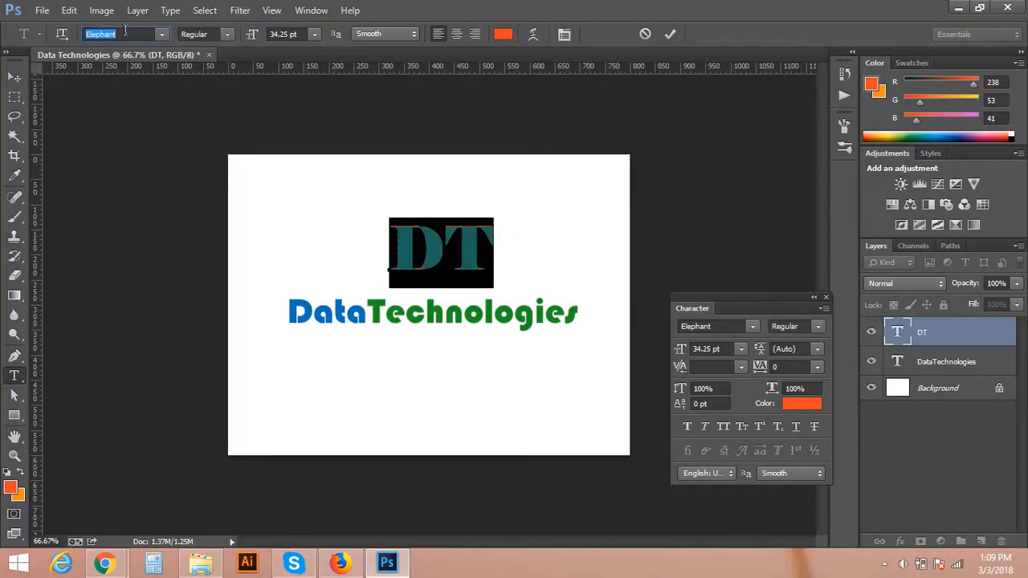
click(368, 225)
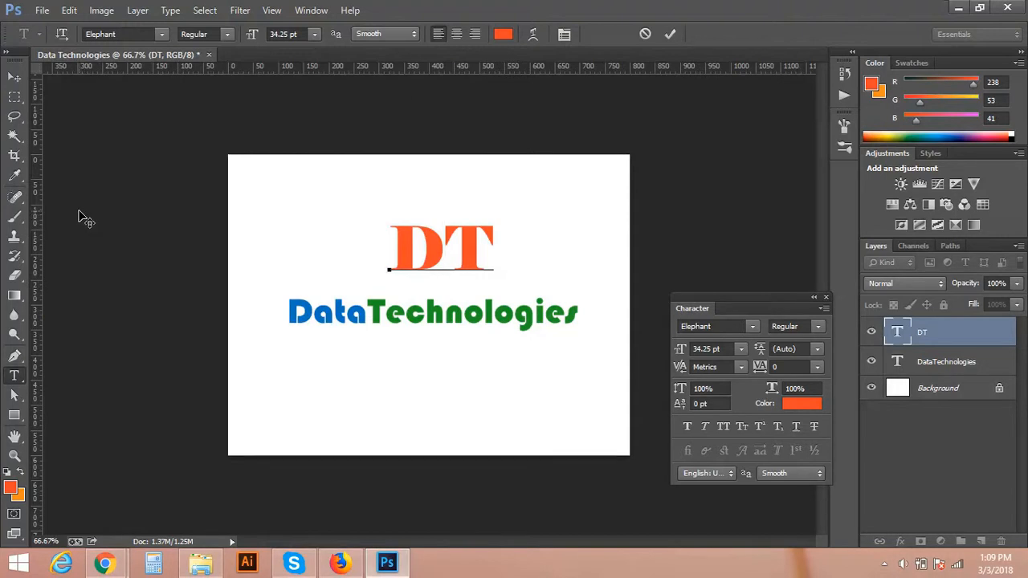
click(14, 78)
- Recolor only the letter D of DT to blue 0d76b9, sampled from the word Data
key(t)
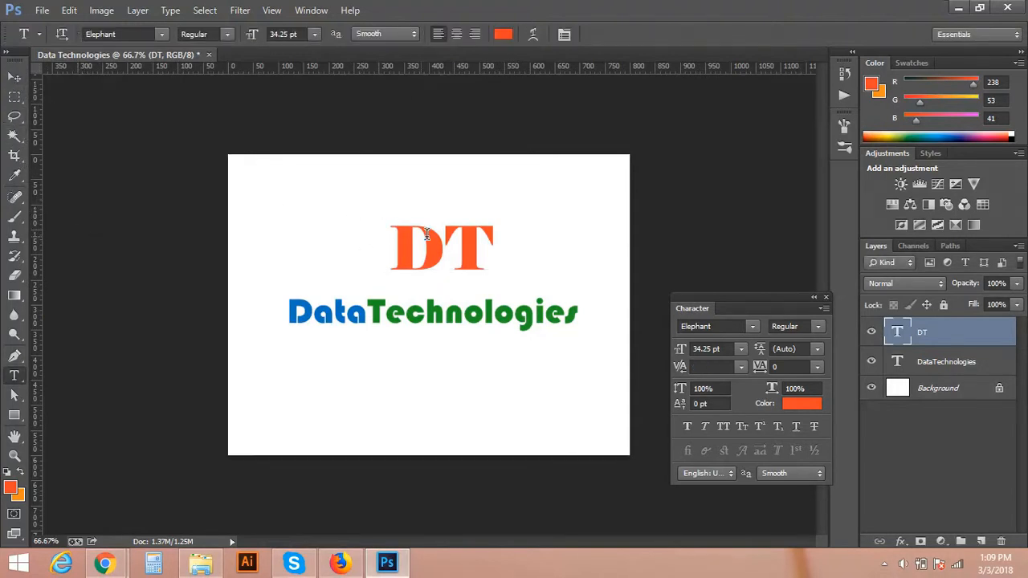
drag(389, 241, 444, 243)
click(503, 33)
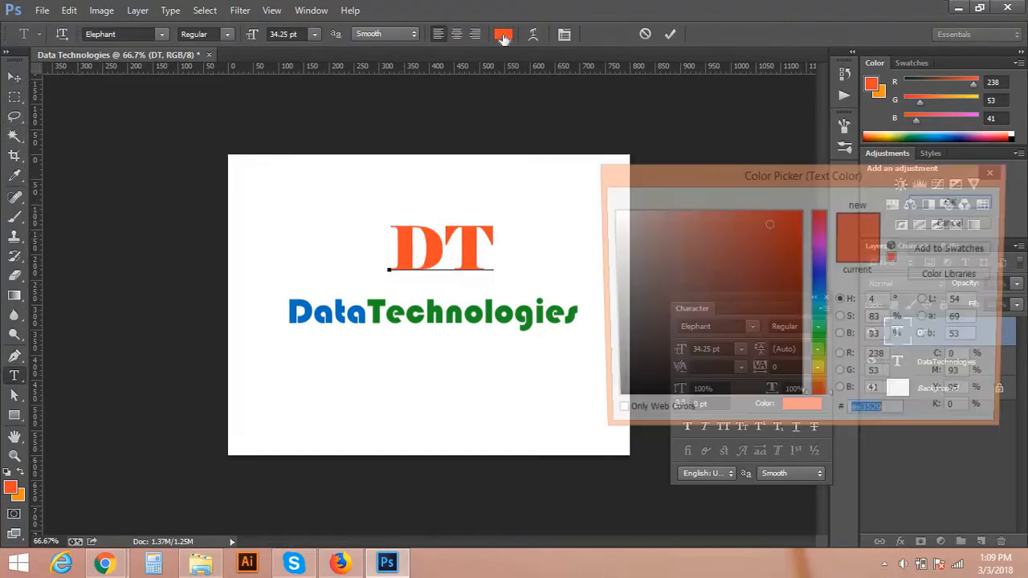
click(311, 308)
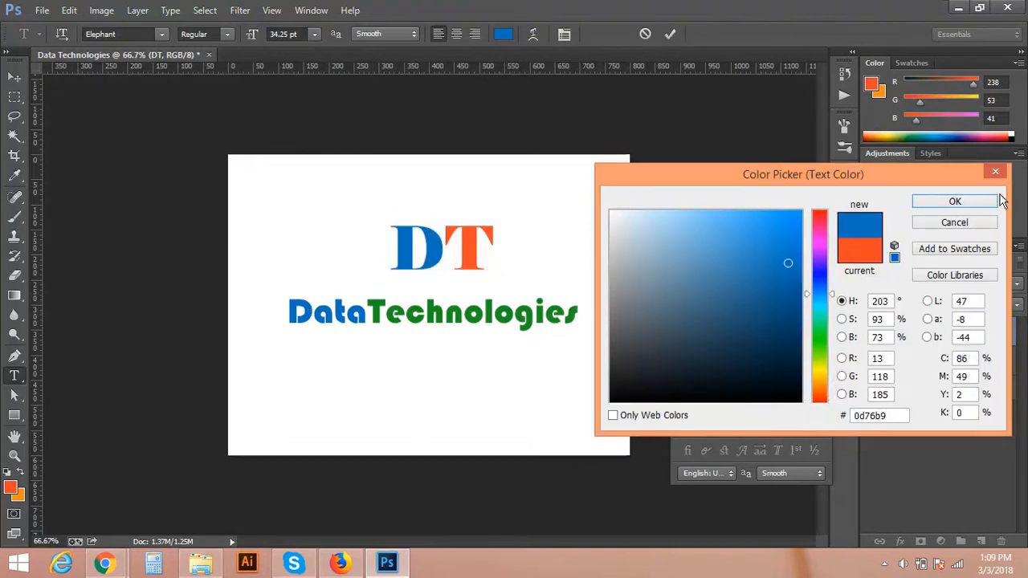
click(955, 201)
- Try green 23a426, sampled from Technologies, on the letter T, and discard both letter color changes
click(463, 245)
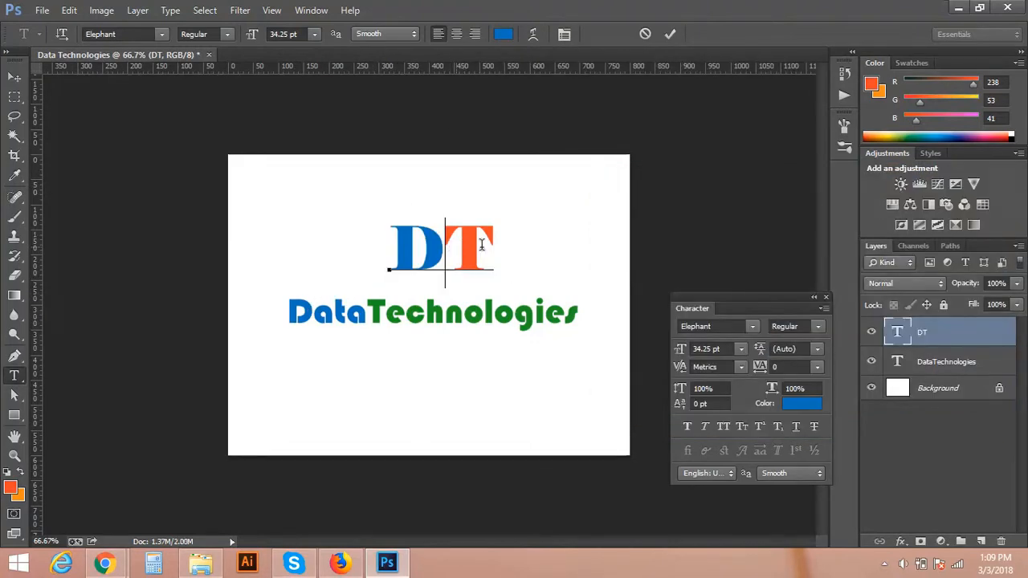
shift+click(491, 246)
click(502, 34)
click(385, 311)
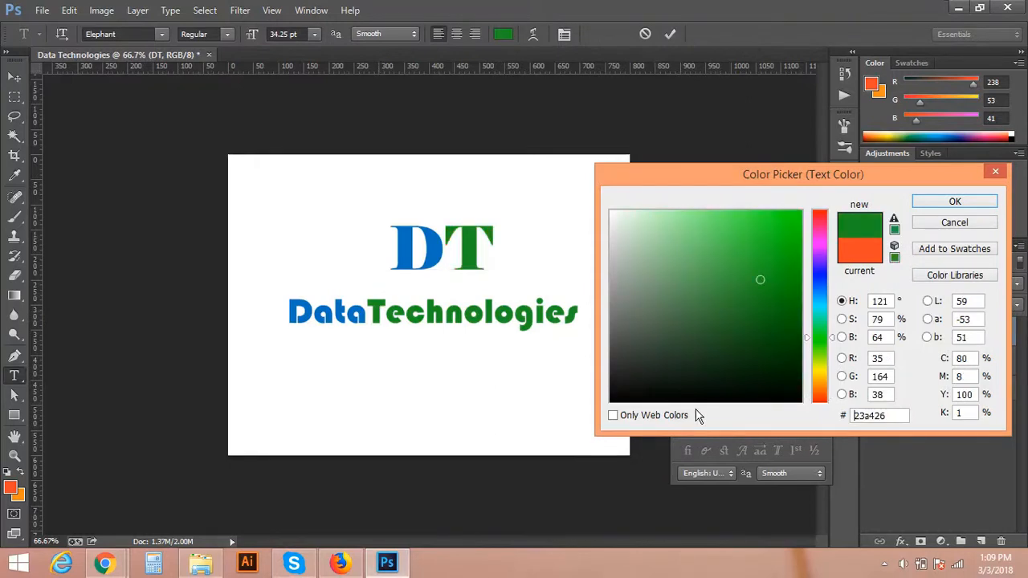
click(954, 222)
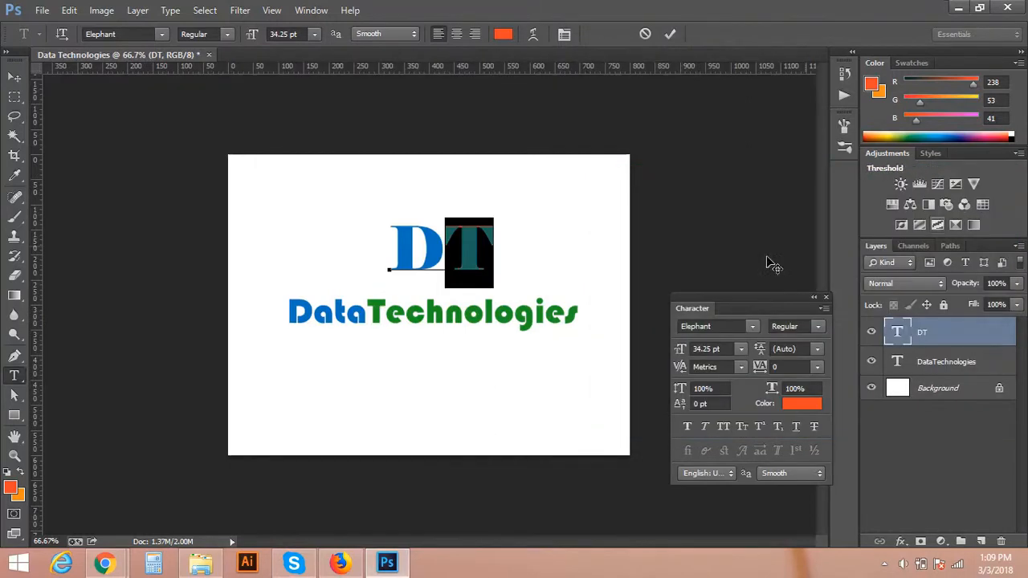
click(642, 282)
key(v)
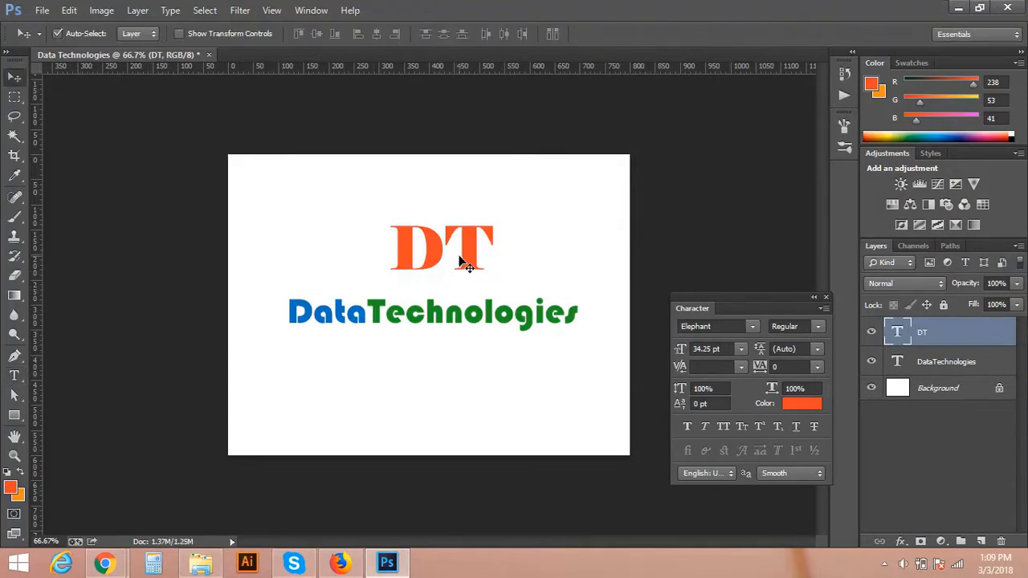
- Move the DT text 17 px to the left to center it above the company name
drag(467, 256, 458, 258)
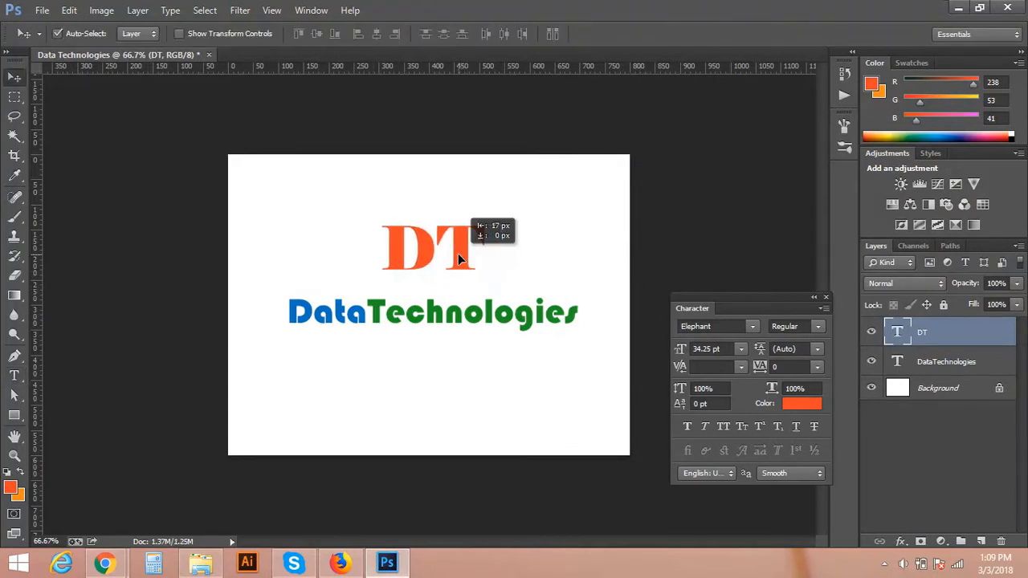
- Draw a 230 px wide and high circle over the DT initials with the Ellipse tool
click(13, 415)
click(84, 448)
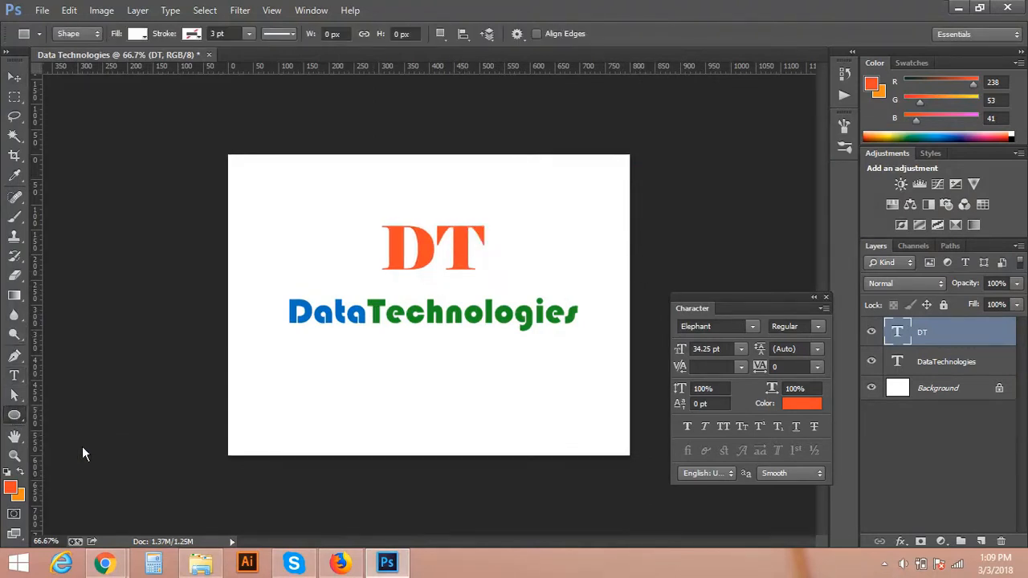
drag(435, 252, 514, 359)
key(v)
click(458, 273)
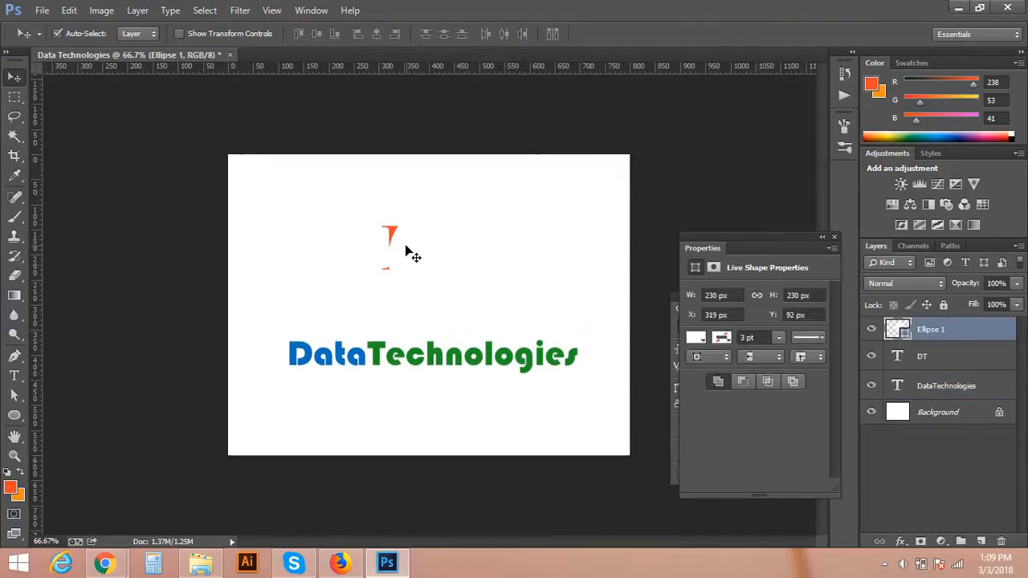
- Place the circle's layer below the DT text layer and center the circle behind the initials at X 284 px, Y 104 px
drag(393, 237, 415, 255)
click(936, 329)
drag(939, 333, 941, 373)
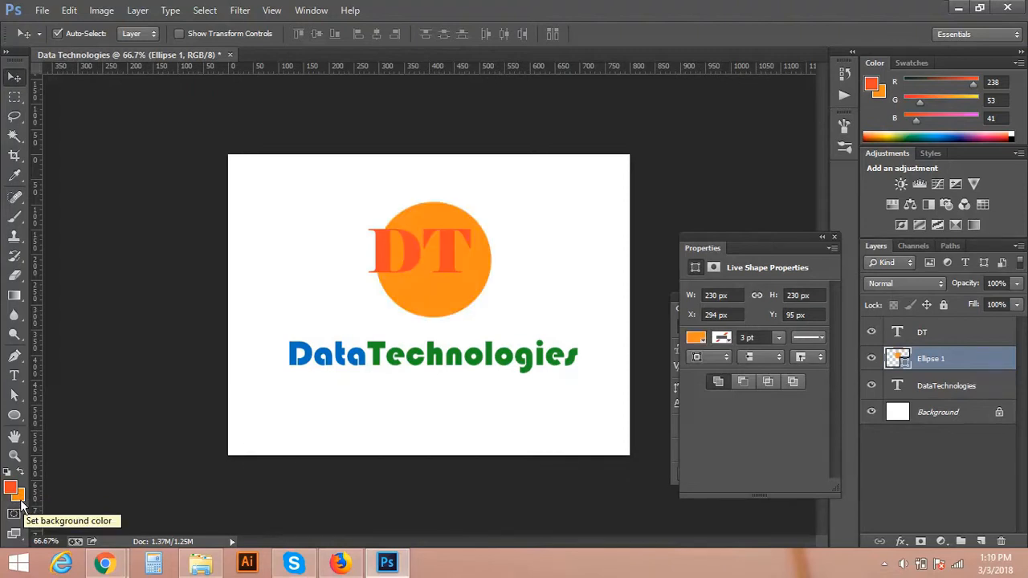
drag(447, 302, 413, 314)
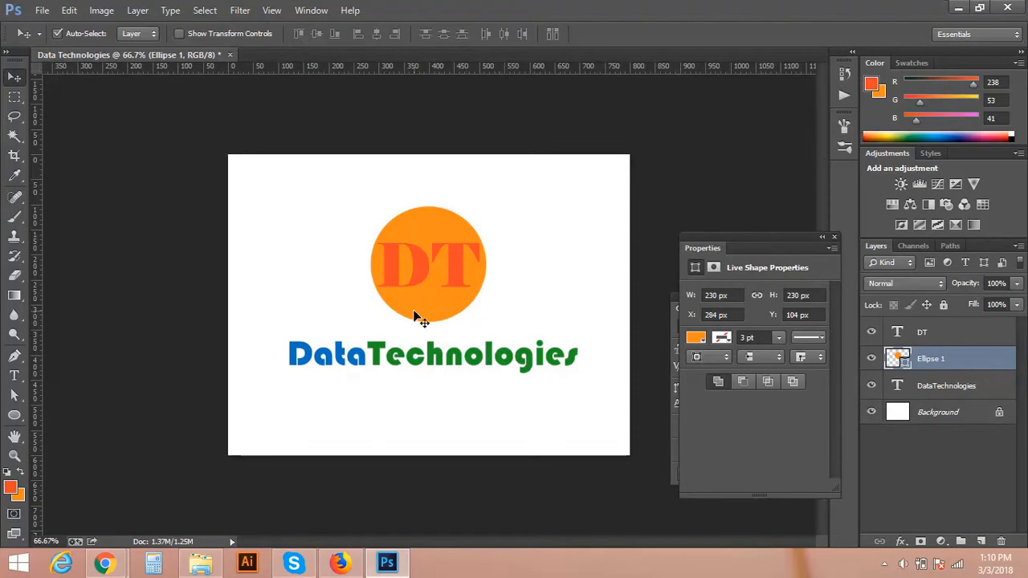
- Add a linear Gradient Overlay to the circle and set its starting color stop to blue 0d76b9, sampled from the word Data
double_click(1000, 364)
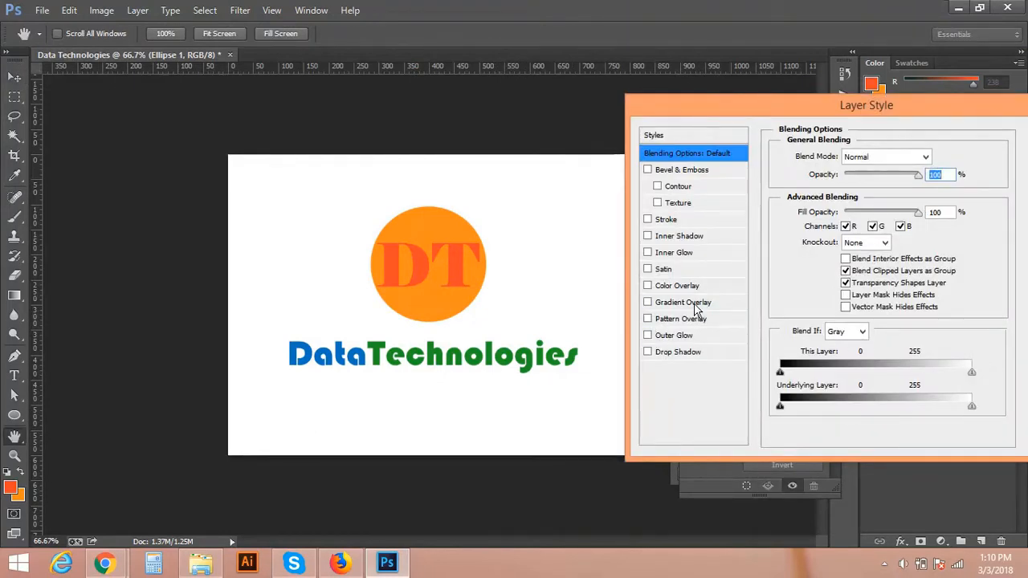
click(695, 305)
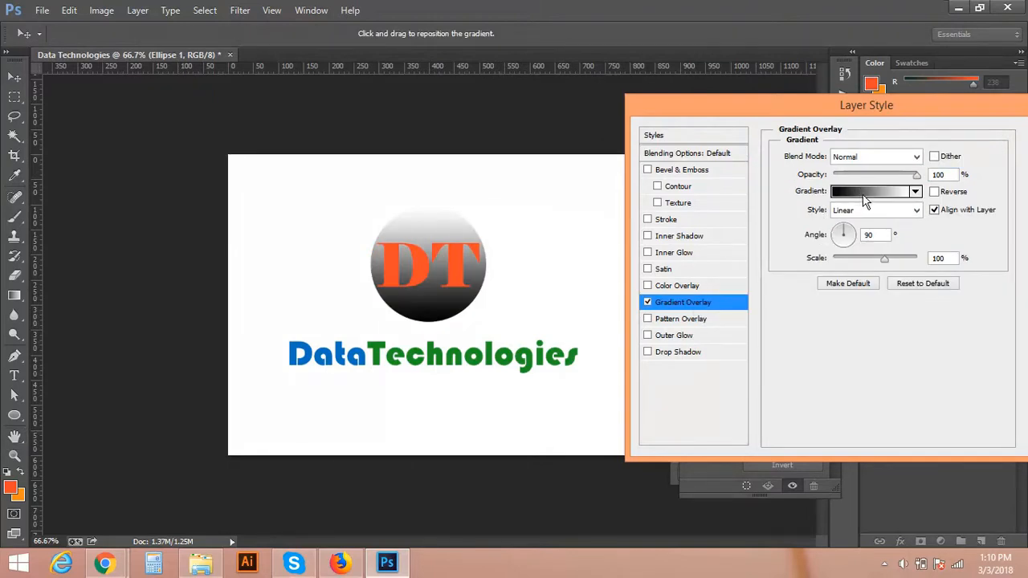
click(863, 193)
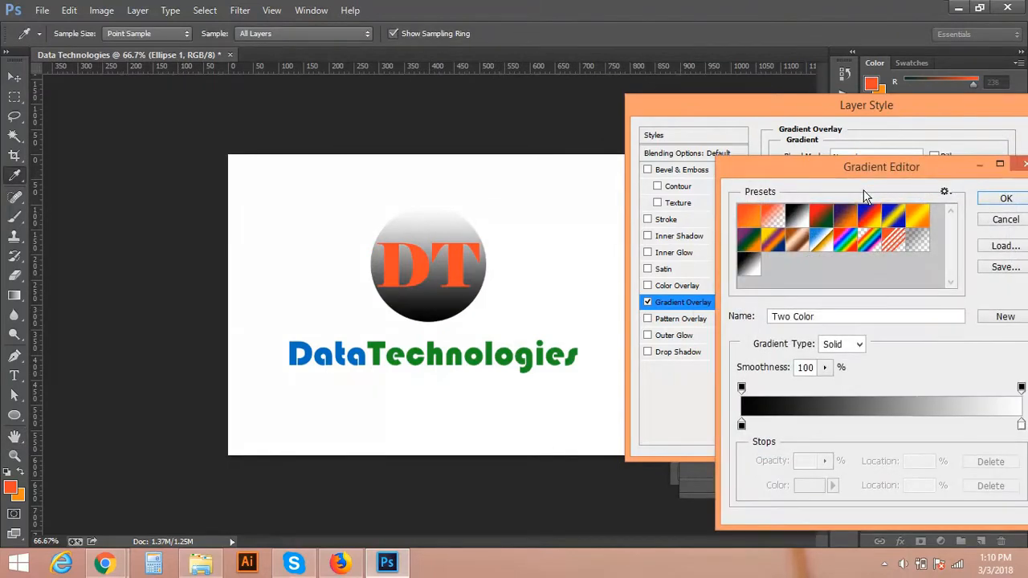
drag(803, 162, 715, 142)
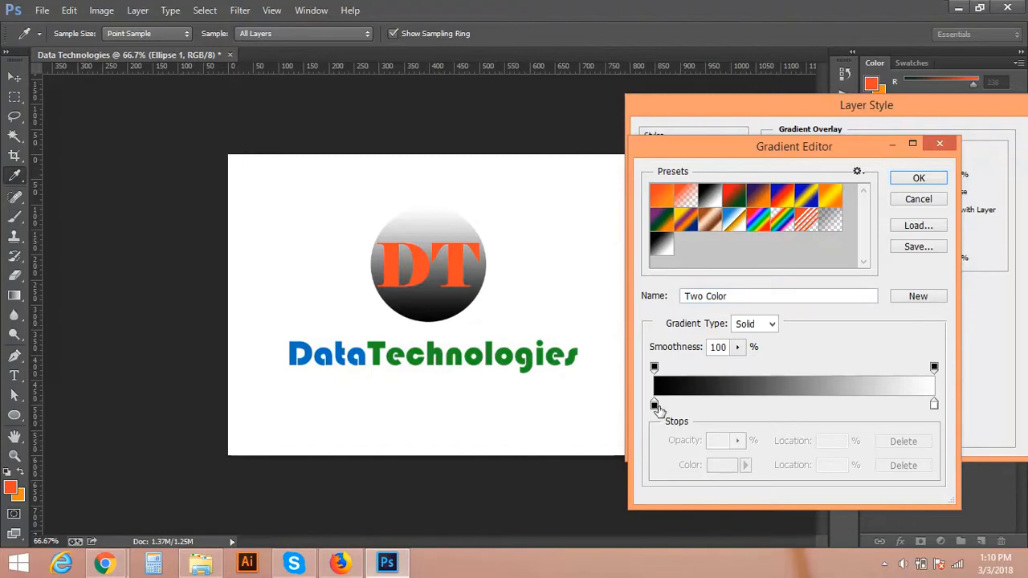
click(655, 403)
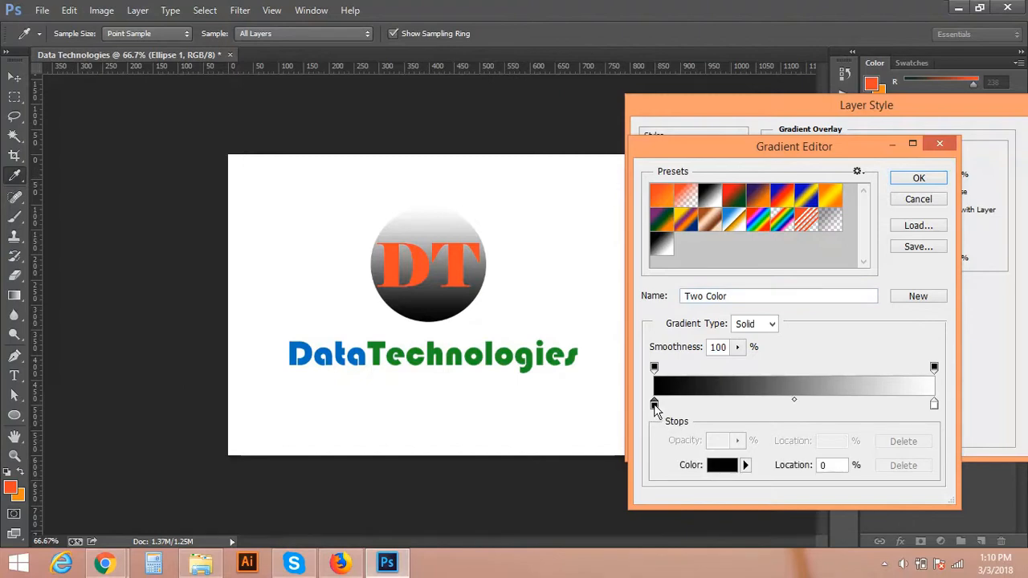
click(654, 406)
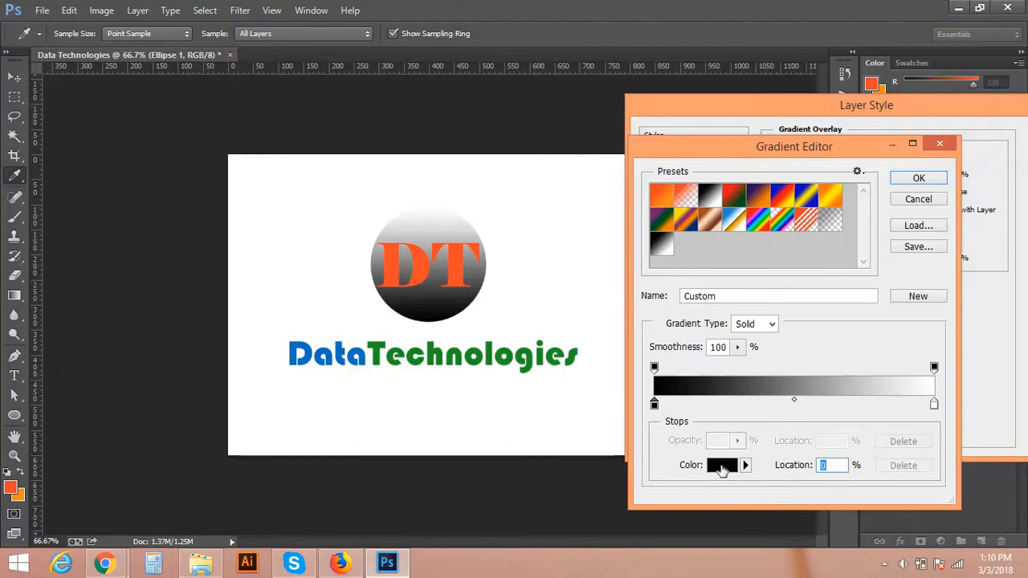
click(721, 466)
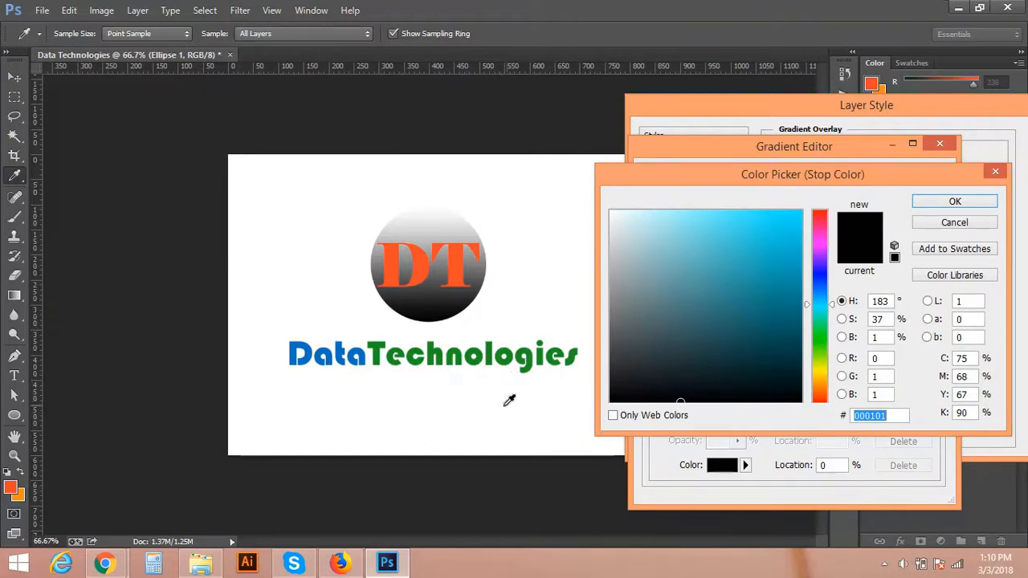
click(344, 349)
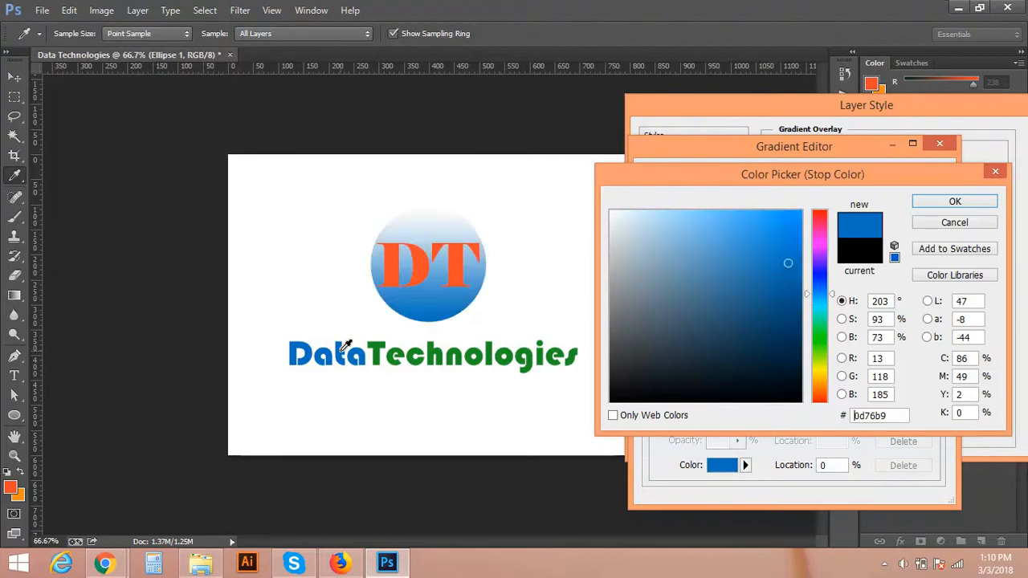
click(975, 203)
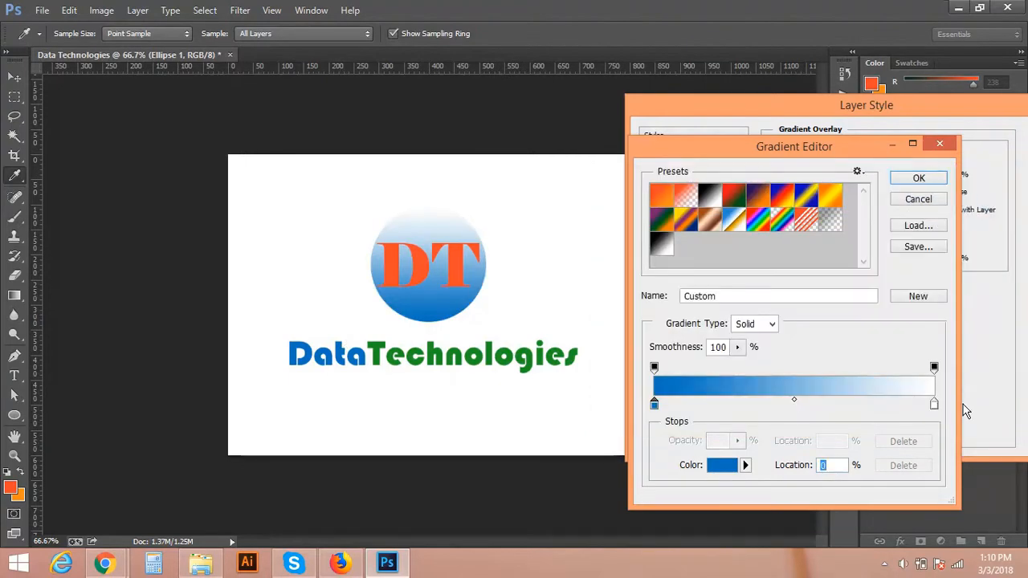
- Set the gradient's end color stop to green 23a426, sampled from Technologies, and accept the gradient
click(934, 404)
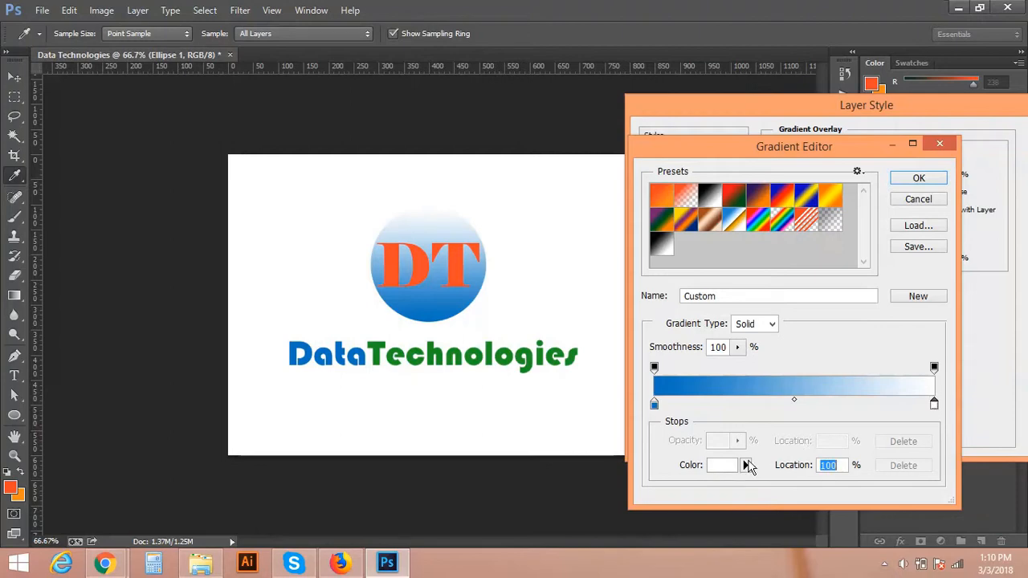
click(720, 467)
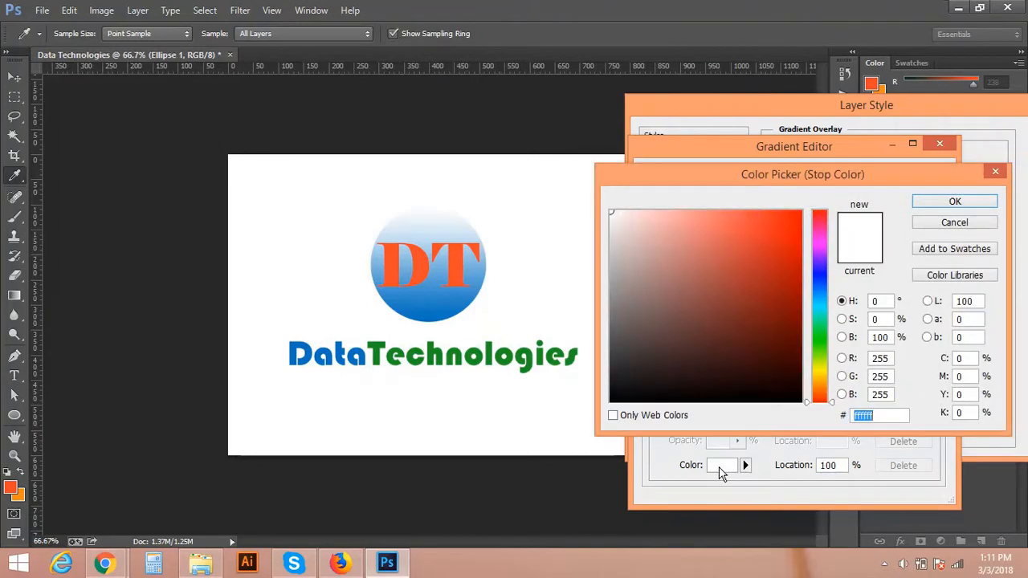
click(516, 356)
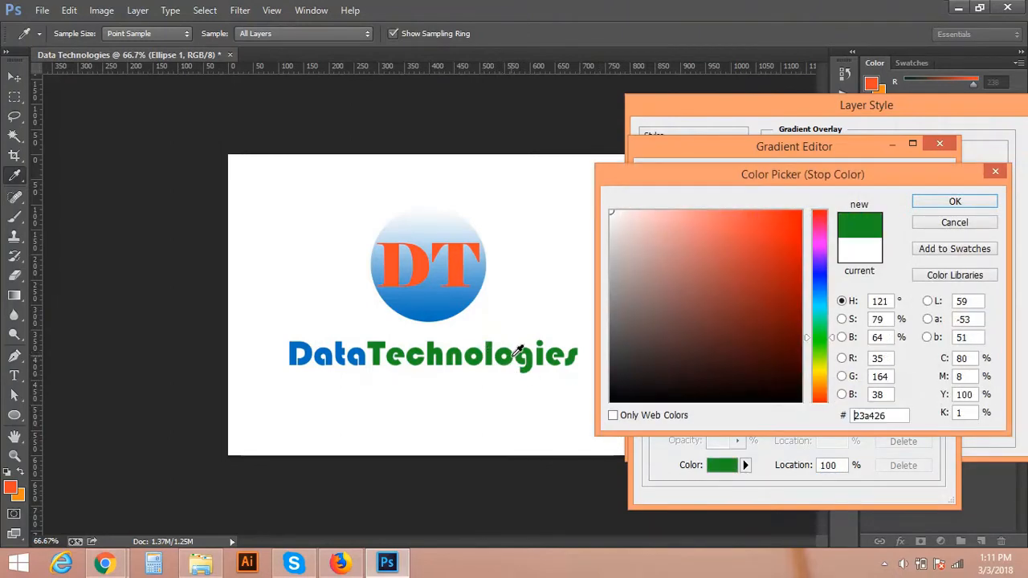
click(953, 202)
click(920, 180)
- Rotate the gradient overlay to run diagonally, green at the circle's upper left and blue at its lower right, and apply the layer style
drag(868, 103, 770, 116)
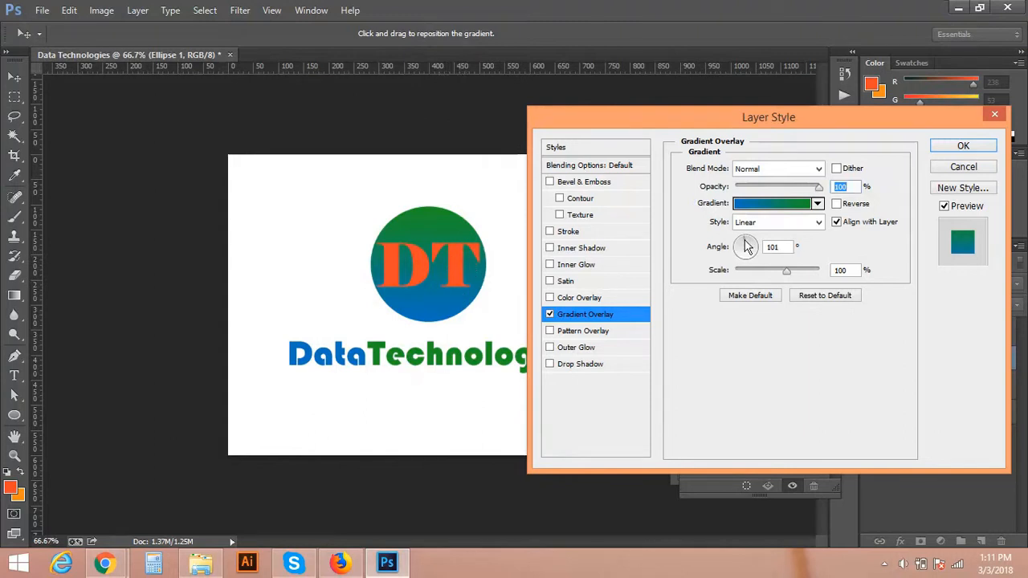
drag(744, 239, 743, 244)
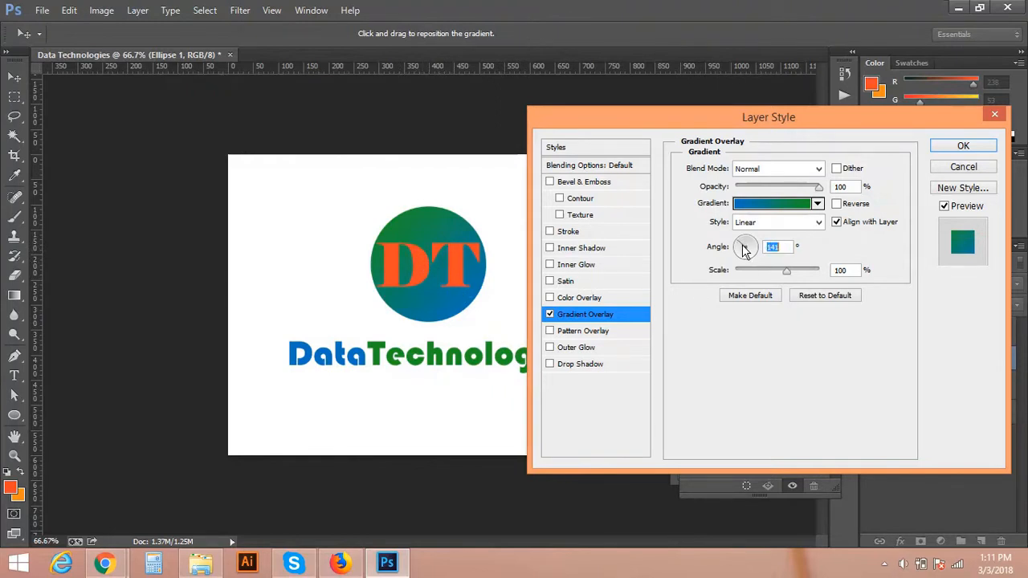
drag(745, 251, 743, 245)
click(951, 146)
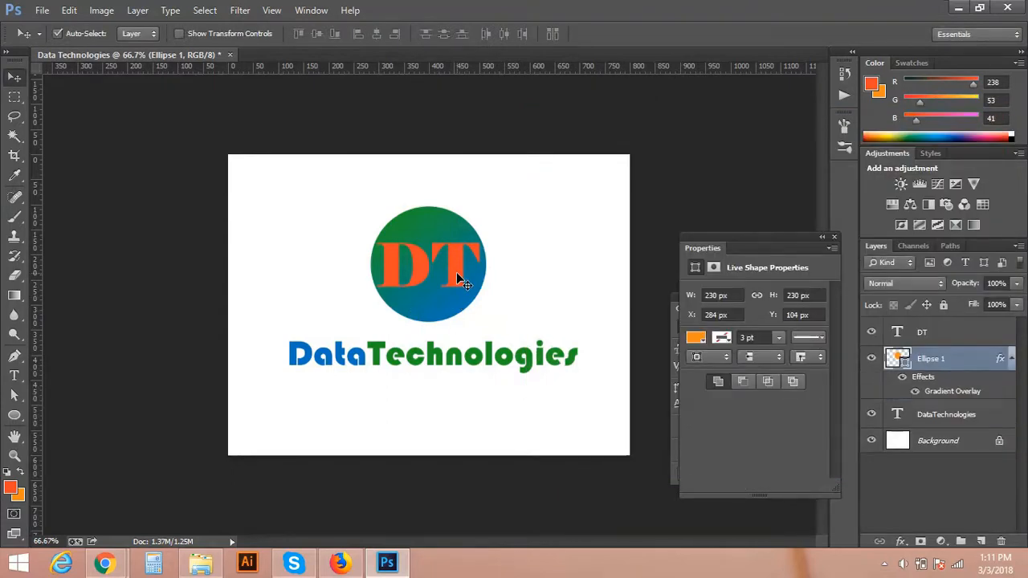
- Recolor the DT text to white ffffff and commit the text edit
click(464, 282)
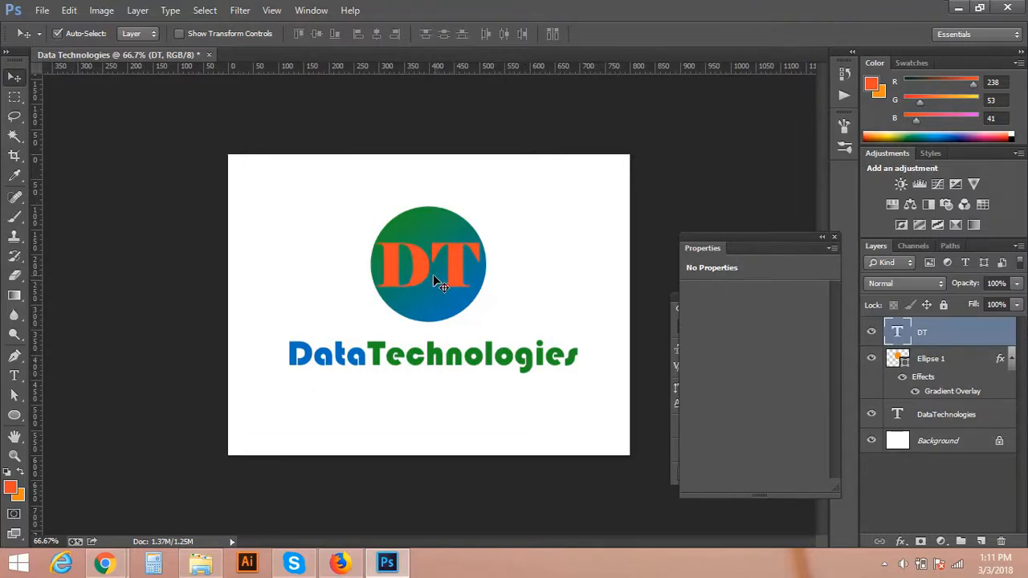
key(t)
click(432, 273)
double_click(432, 273)
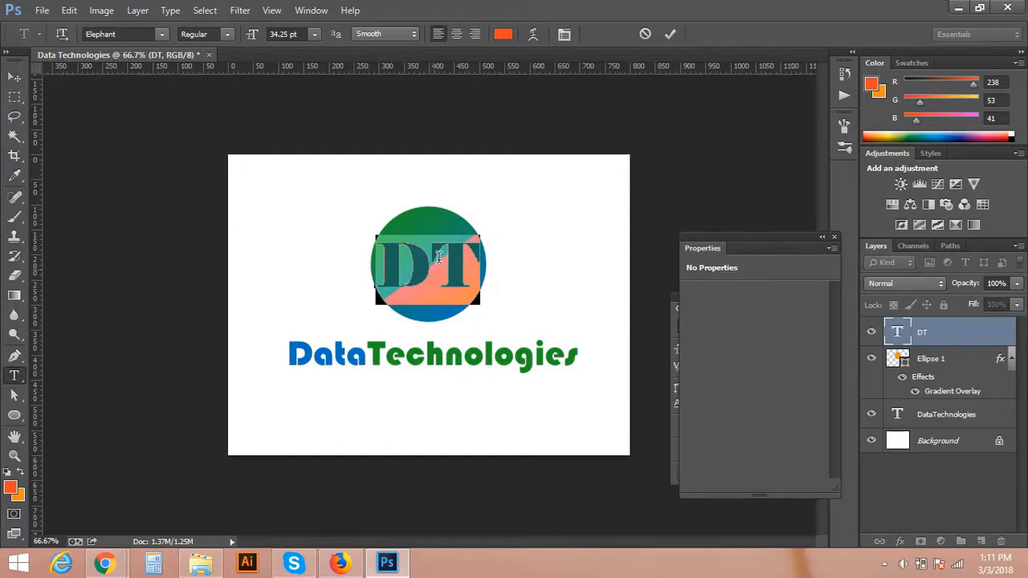
click(502, 35)
click(586, 182)
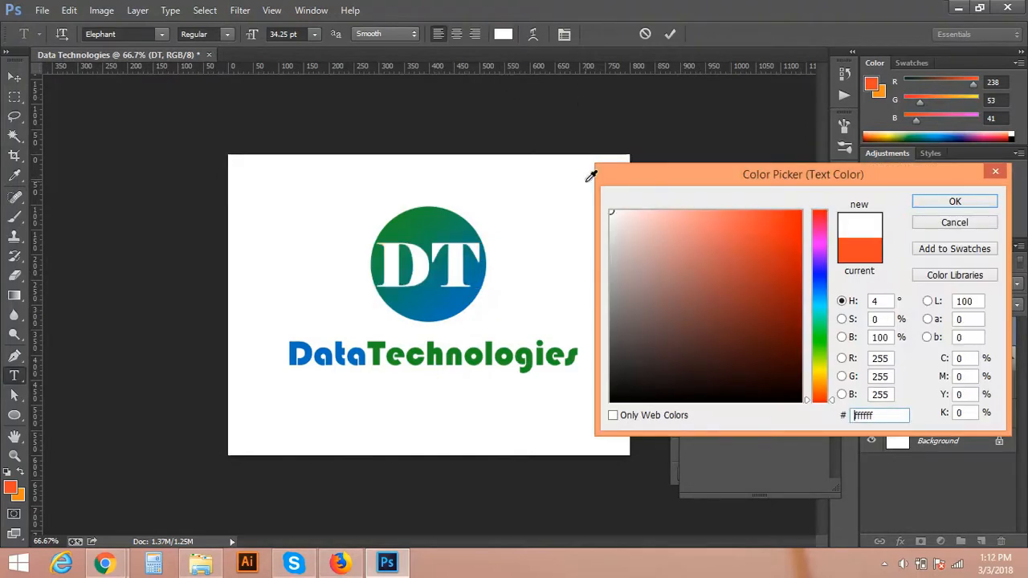
click(970, 204)
click(15, 77)
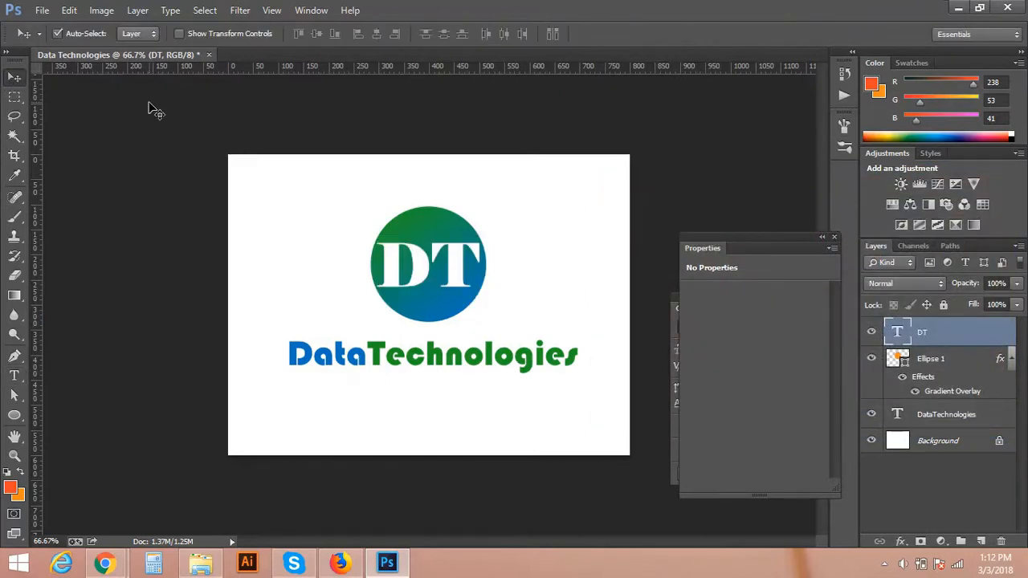
- Scale the DT text down slightly with Free Transform so it fits inside the circle with a margin
key(ctrl+t)
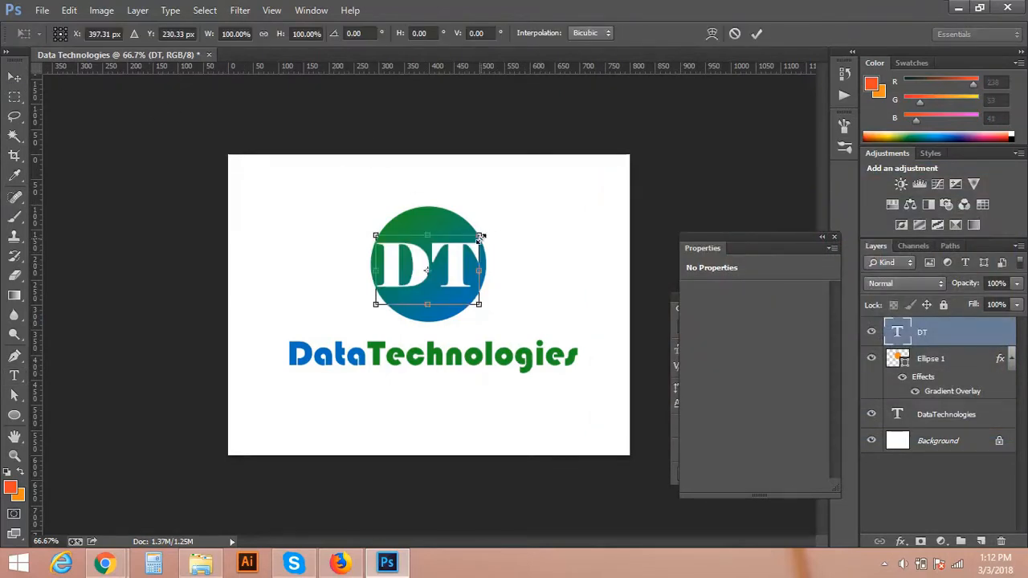
drag(478, 238, 470, 241)
key(Return)
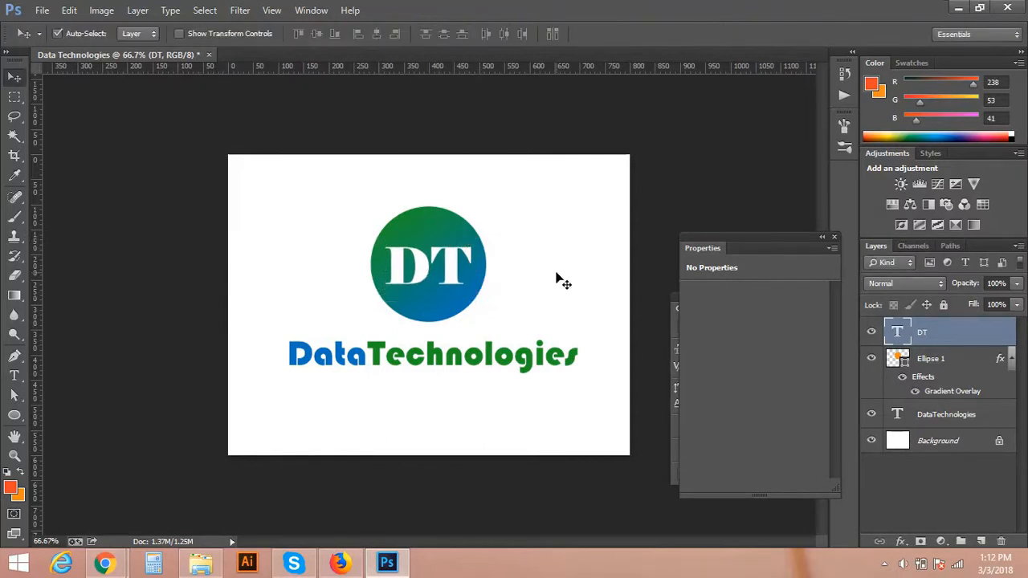
- Convert the circle to a regular path and raise its bottom anchor point with Direct Selection until the shape is about 178.5 px high
click(446, 313)
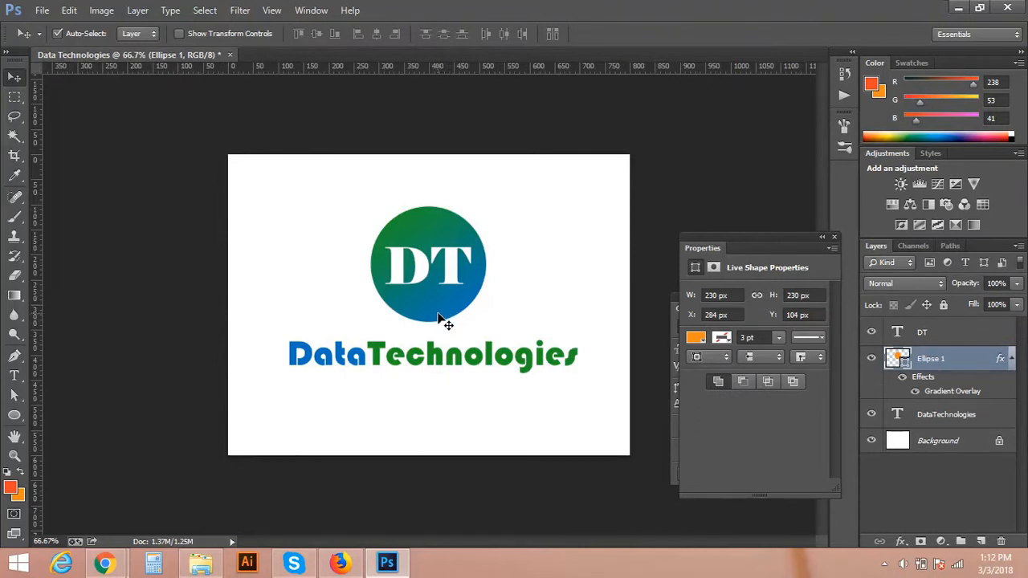
click(14, 395)
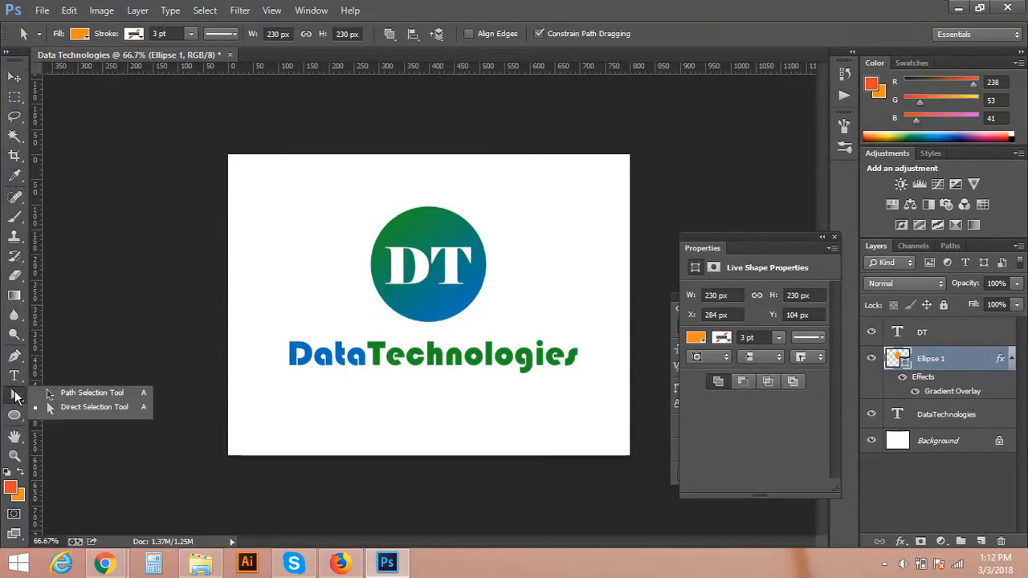
click(87, 409)
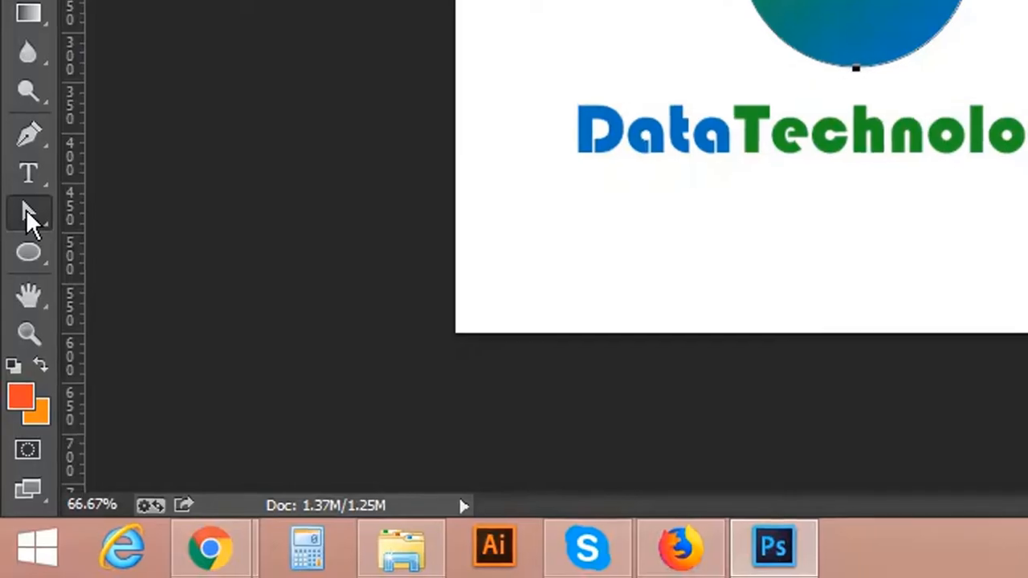
click(15, 395)
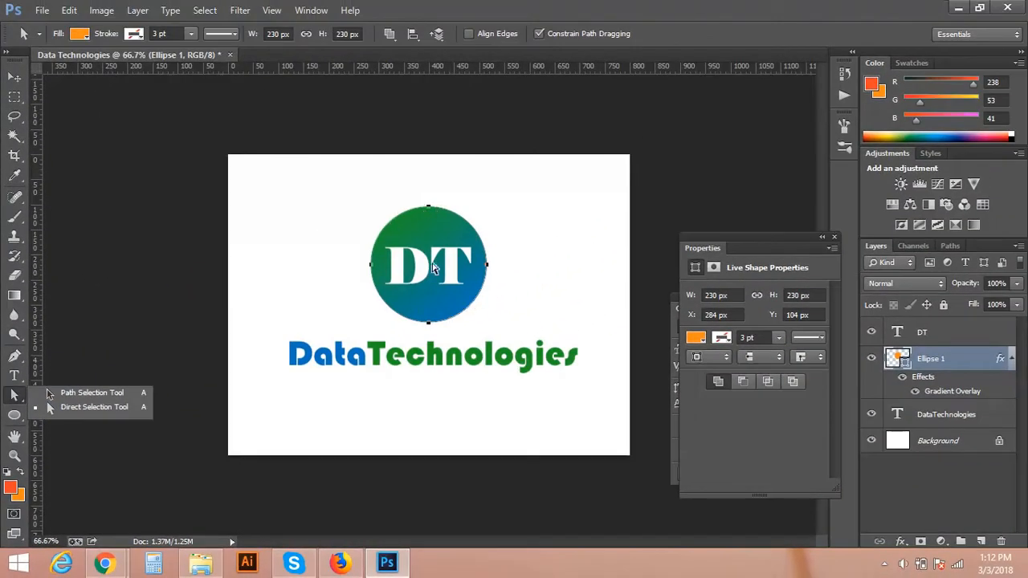
click(430, 323)
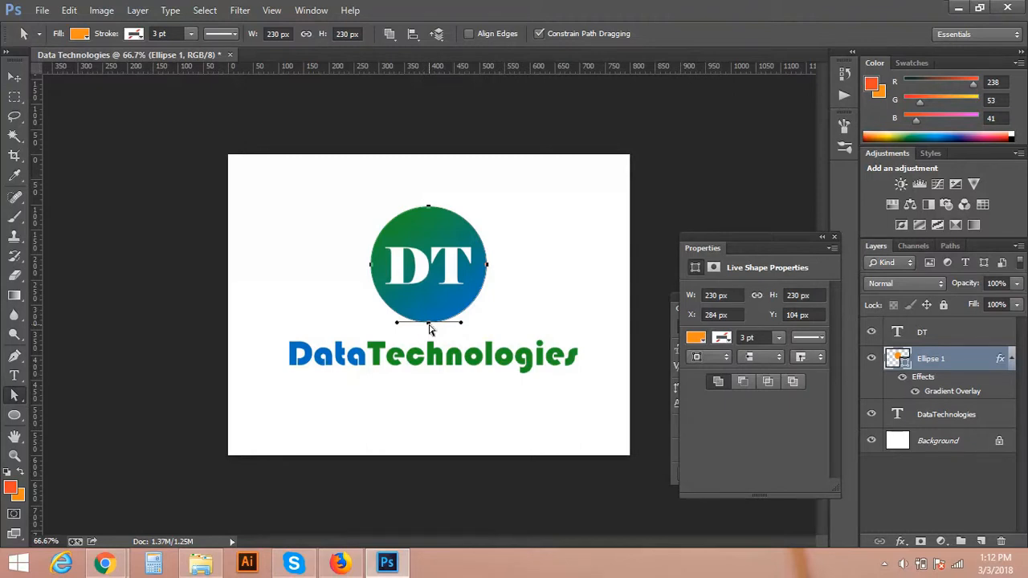
drag(429, 324, 429, 317)
key(ctrl+z)
click(429, 322)
key(Up)
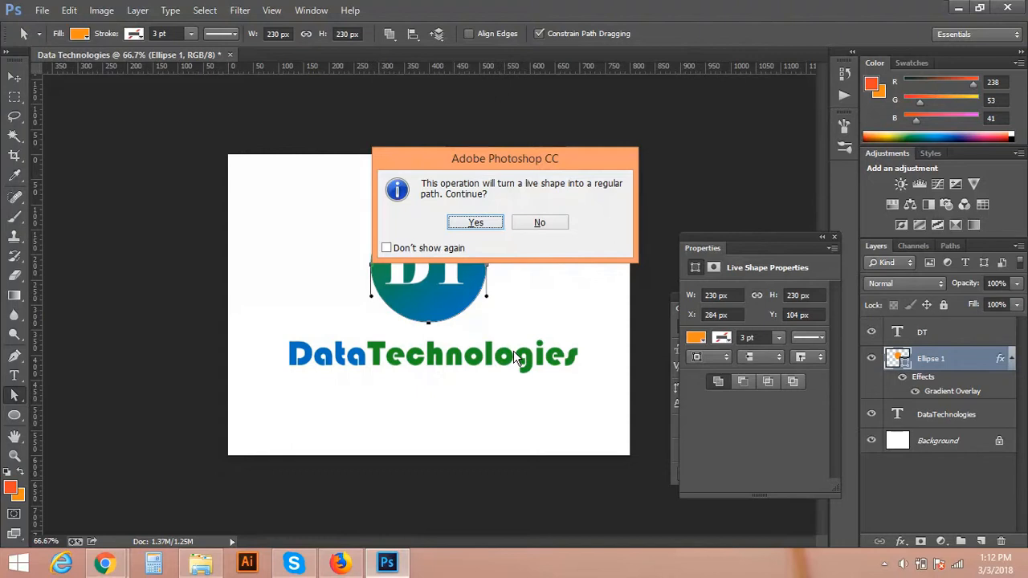
key(Return)
key(Up)
key(Up)
key(Up)
key(Up)
key(Up)
key(Up)
key(Up)
key(Up)
key(Up)
key(Up)
key(Up)
key(Up)
key(Up)
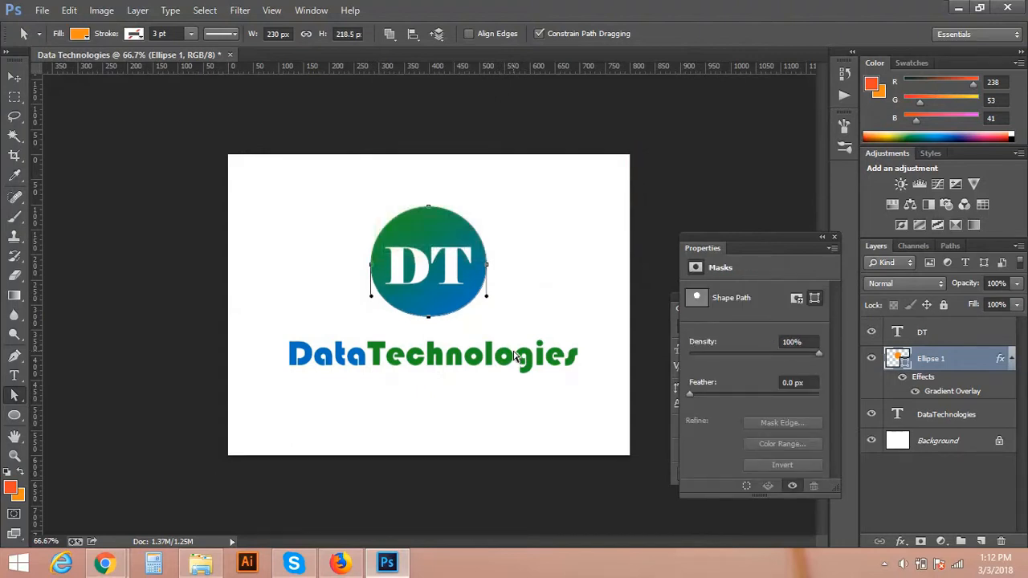
key(Up)
key(Up)
key(Up)
key(Up)
key(Up)
key(Up)
key(Up)
key(Up)
key(Up)
key(Up)
key(Up)
key(Up)
key(Up)
key(Up)
key(Up)
key(Up)
key(Up)
key(Up)
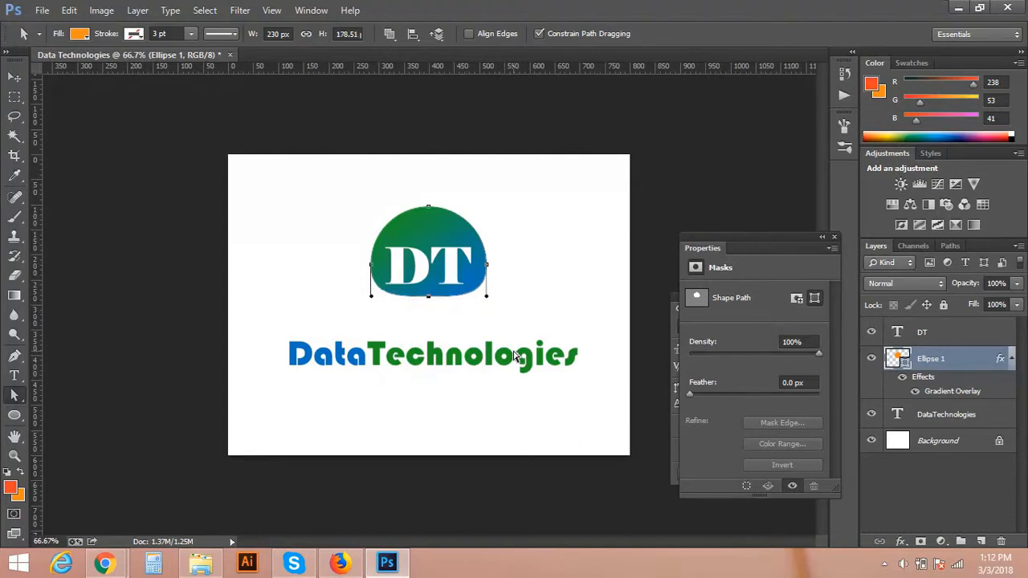
- Lower the shape's top anchor point until the shape is about 127 px high, flattening it around the DT initials
drag(419, 194, 455, 214)
key(Down)
key(Down)
key(Down)
key(Down)
key(Down)
key(Down)
key(Down)
key(Down)
key(Down)
key(Down)
key(Down)
key(Down)
key(Down)
key(Down)
key(Down)
key(Down)
key(Down)
key(Down)
key(Down)
key(Down)
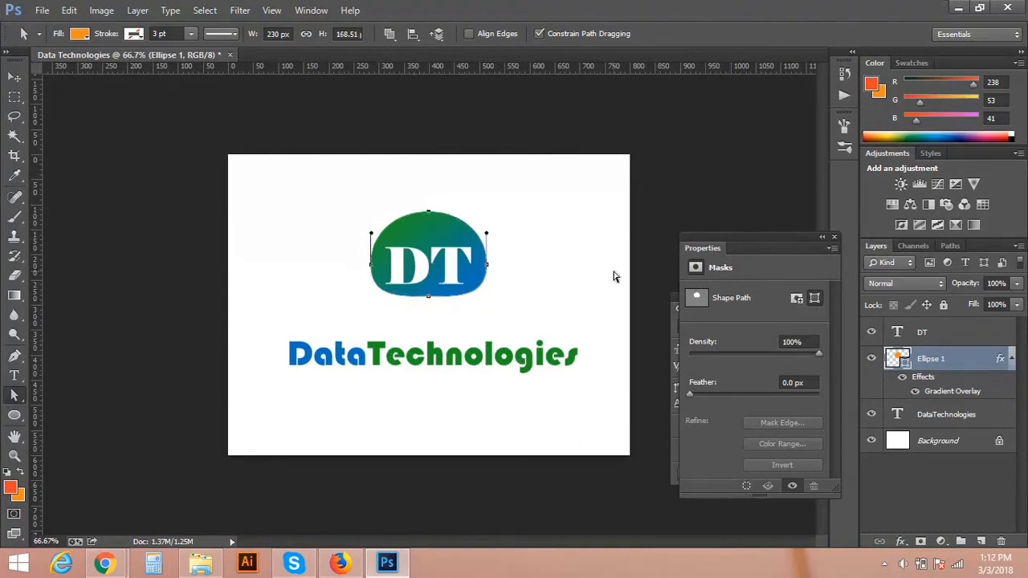
key(Down)
key(Down)
key(Down)
key(Down)
key(Down)
key(Down)
key(Down)
key(Down)
key(Down)
key(Down)
key(Down)
key(Down)
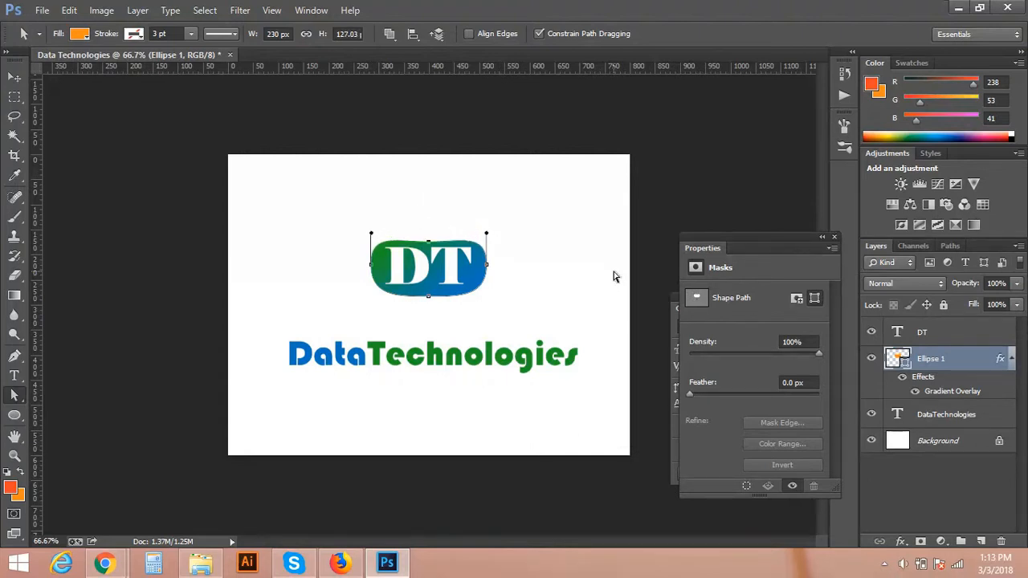
- Try raising the flattened badge shape's bottom anchor point slightly
click(428, 295)
key(Up)
key(Up)
key(Up)
key(Up)
key(Up)
key(Up)
key(v)
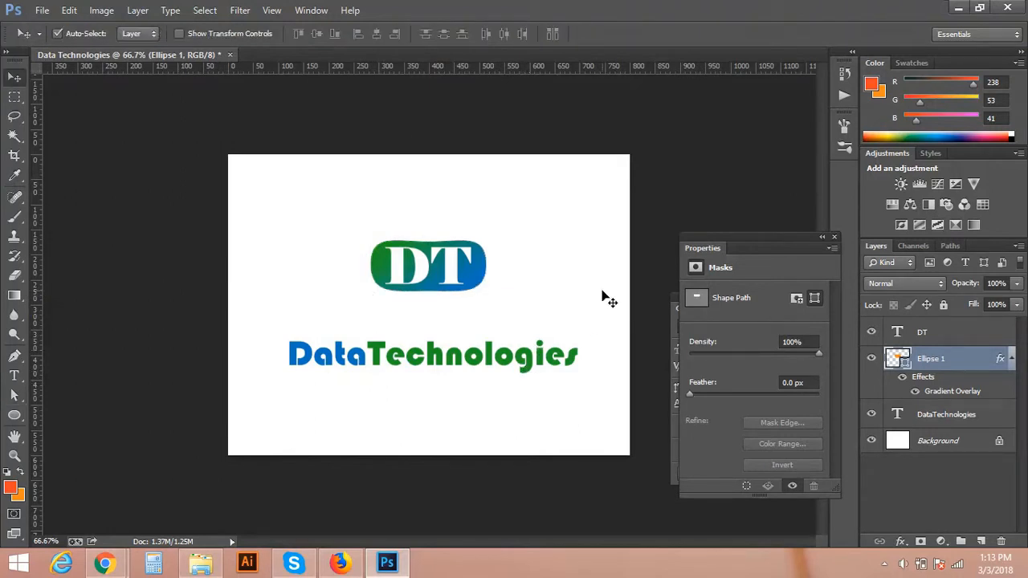
- Undo the edits that flattened the badge's top and move the DT text slightly higher inside the badge
key(ctrl+alt+z)
key(ctrl+alt+z)
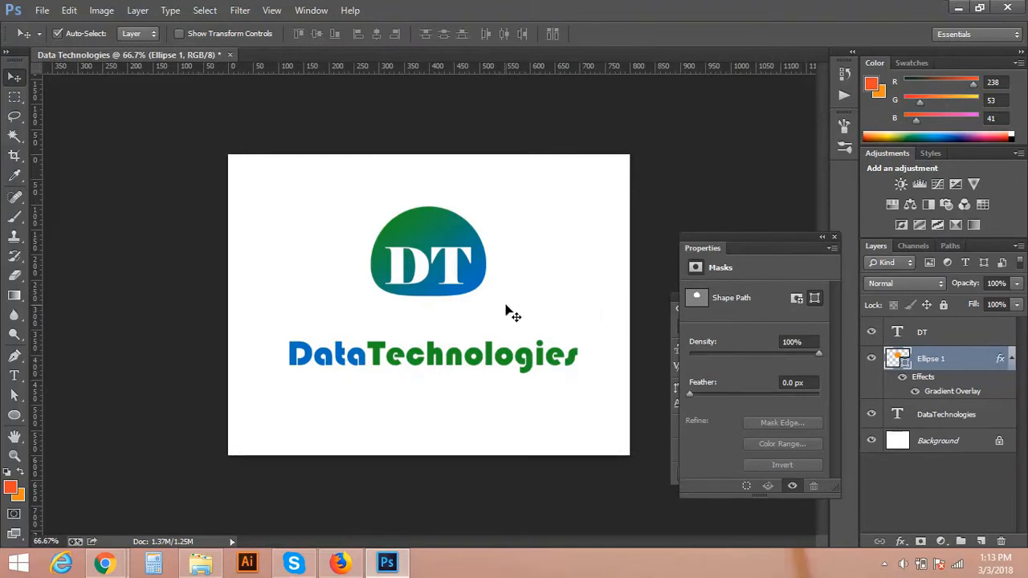
click(454, 281)
drag(450, 273, 449, 262)
- Raise the badge's bottom anchor point with Direct Selection until the bottom edge curves inward beneath the DT initials
key(a)
drag(400, 308, 442, 294)
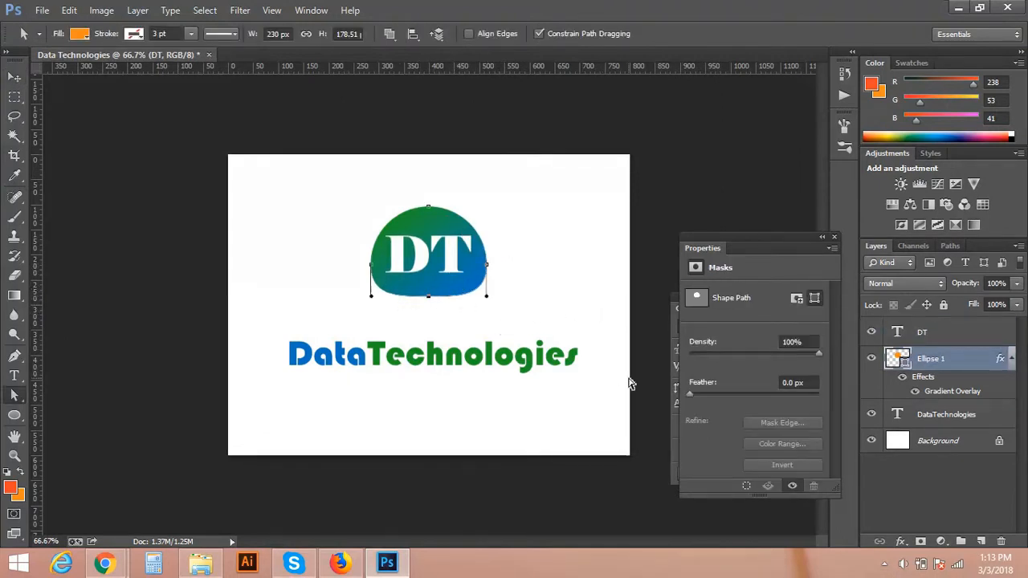
key(Up)
key(Up)
key(Up)
key(Up)
key(Up)
key(Up)
key(Up)
key(Up)
key(Up)
key(Up)
key(Up)
key(Up)
key(Up)
key(Up)
key(Up)
key(Up)
key(Up)
key(Up)
key(Up)
key(Up)
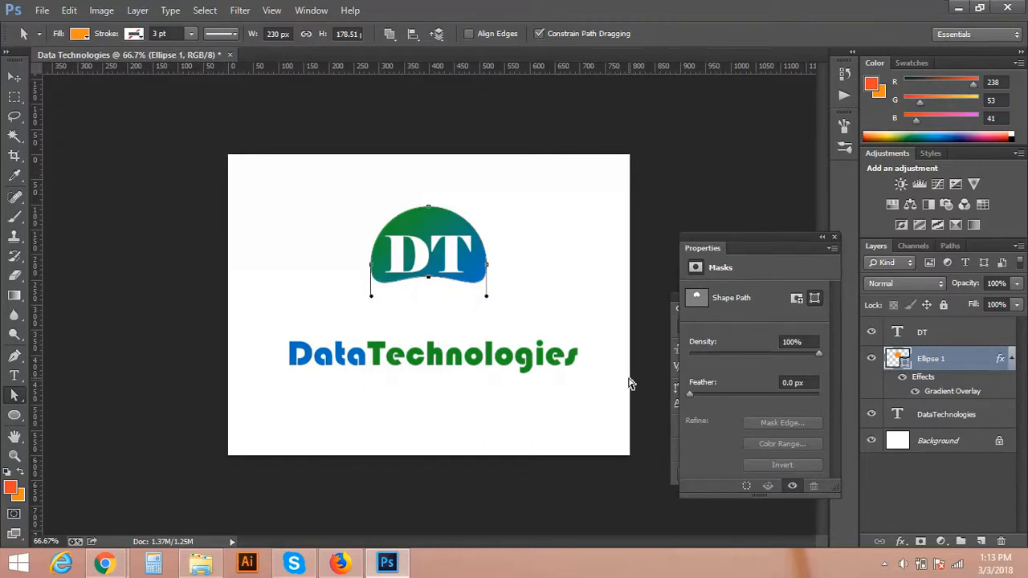
- Scale the DT text down slightly with Free Transform so it fits inside the reshaped badge
key(v)
drag(450, 259, 451, 260)
key(ctrl+t)
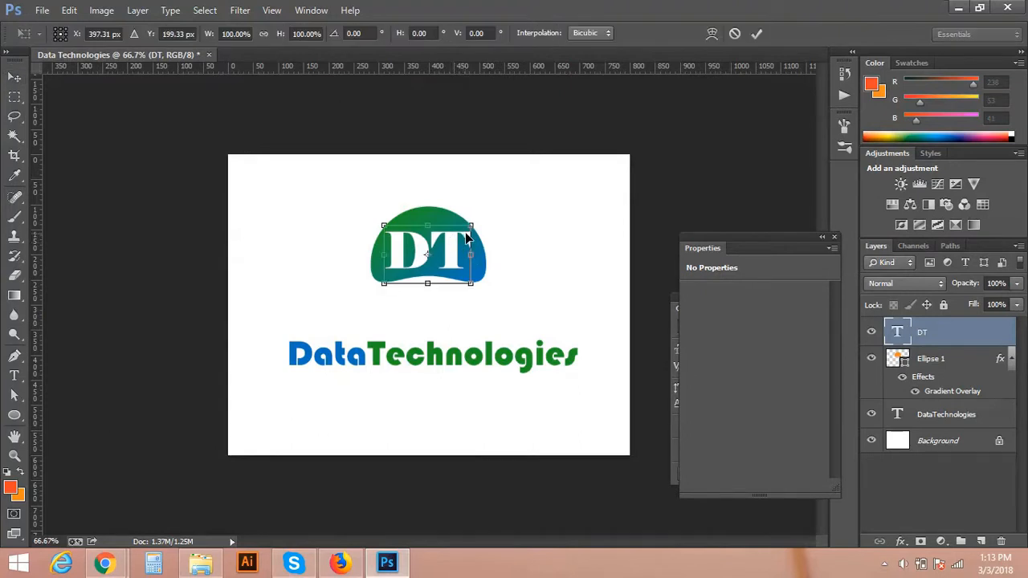
drag(472, 223, 470, 223)
key(Return)
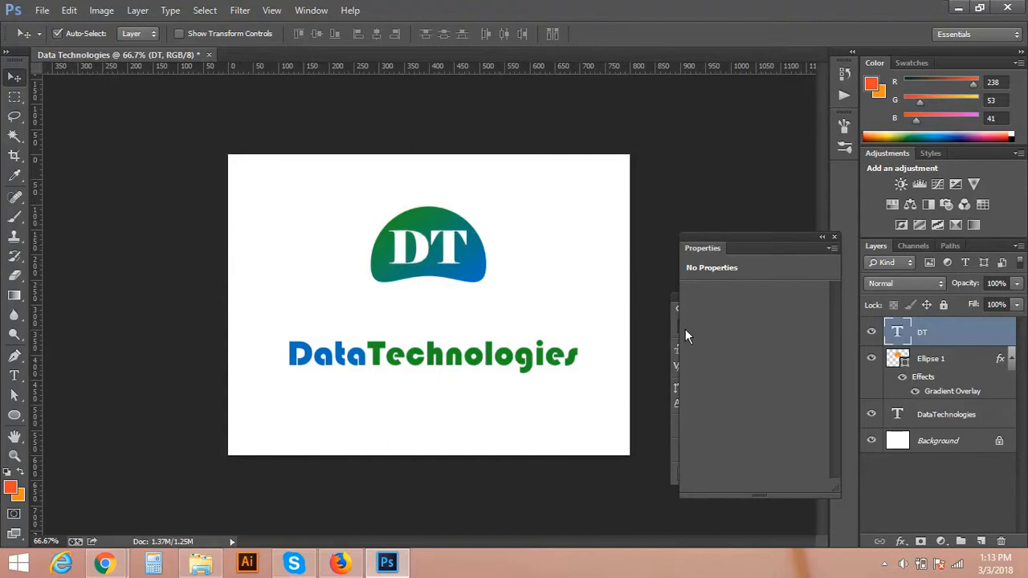
- Move the DataTechnologies text up close beneath the badge and scale it down slightly with Free Transform
drag(532, 367, 532, 319)
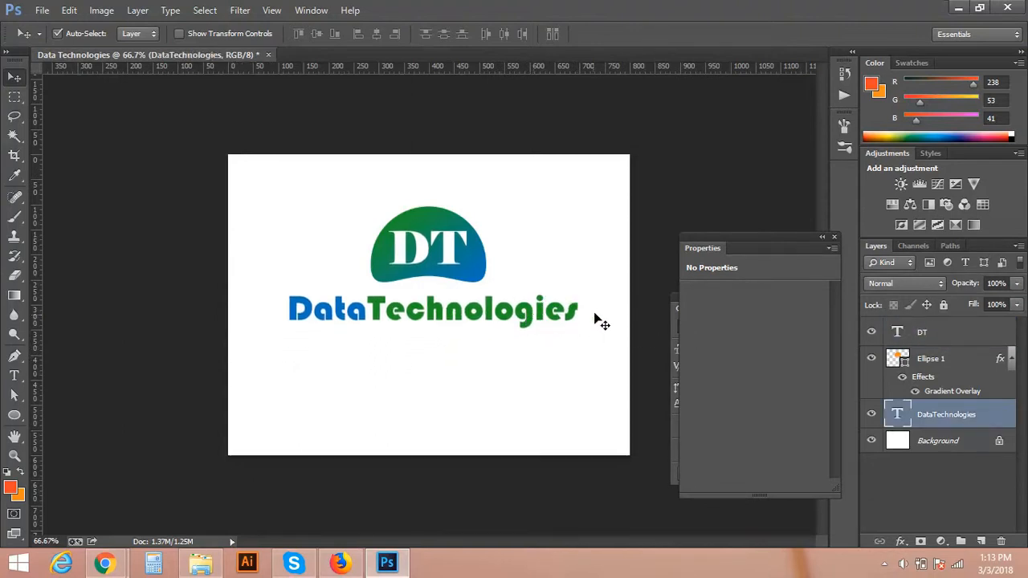
key(ctrl+t)
drag(578, 290, 560, 292)
key(Return)
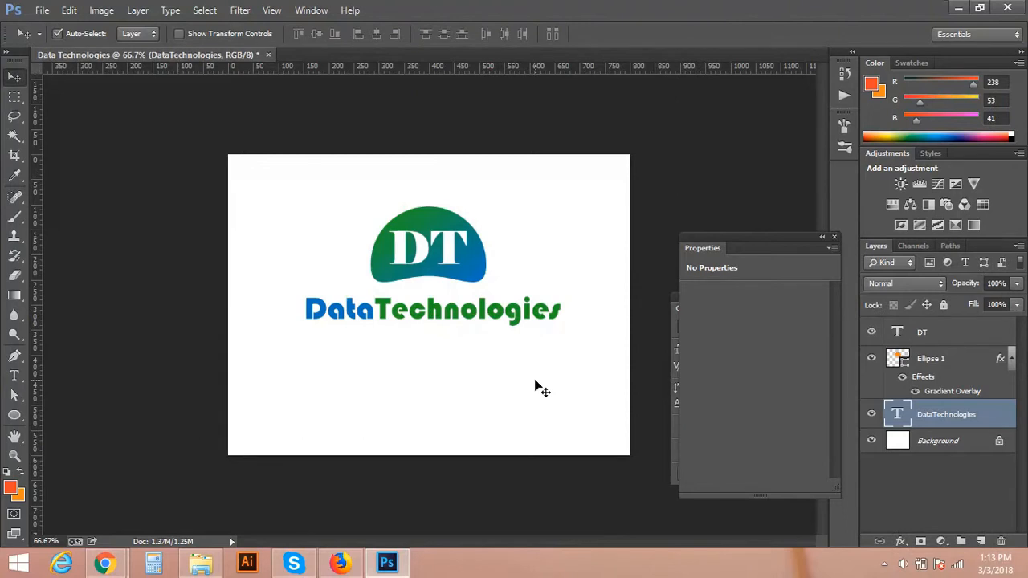
key(shift+Up)
key(Down)
key(Down)
key(Down)
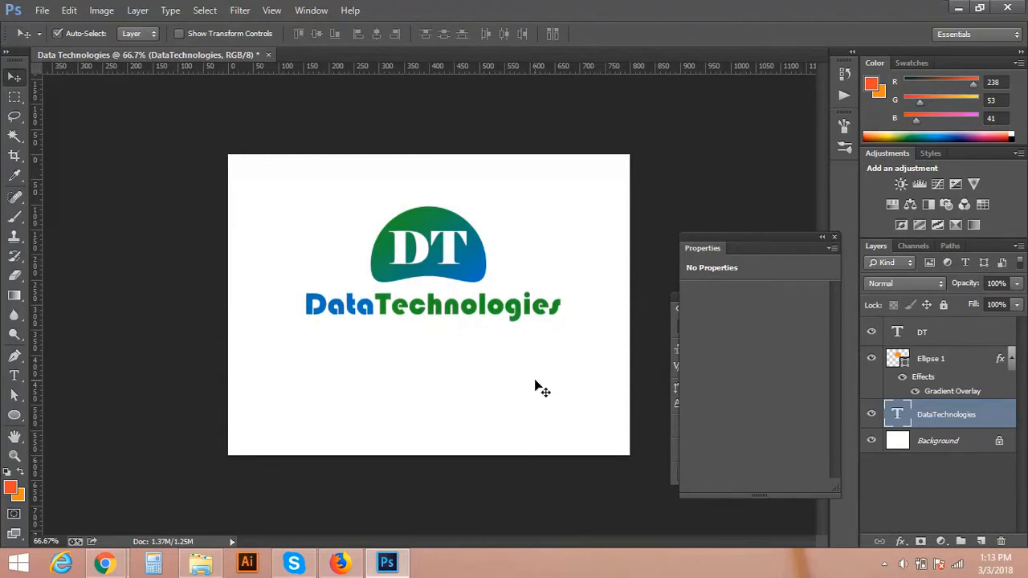
- Add a drop shadow to the DT layer with a 4 px distance and a 90° angle
click(449, 259)
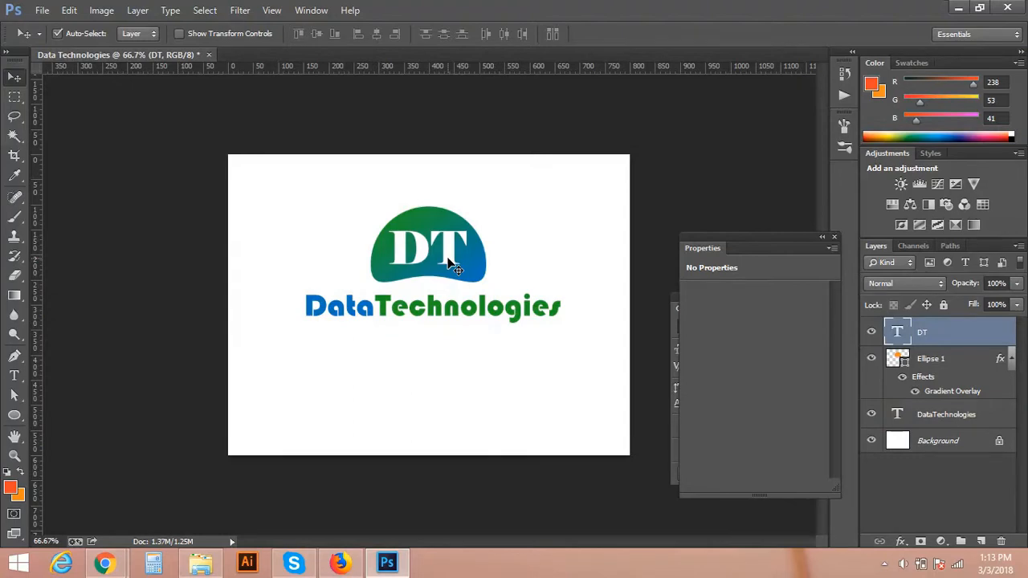
double_click(974, 342)
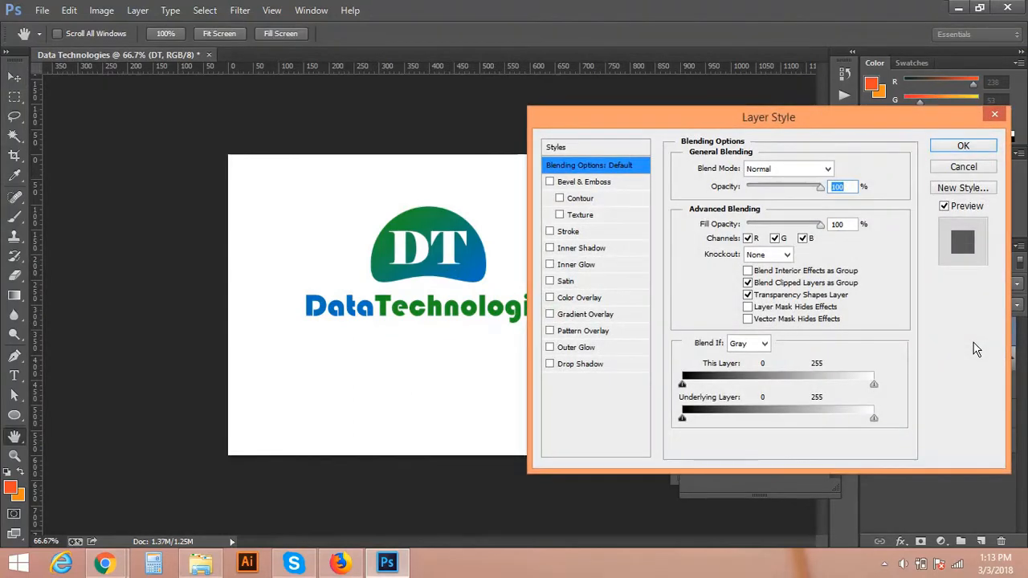
click(580, 366)
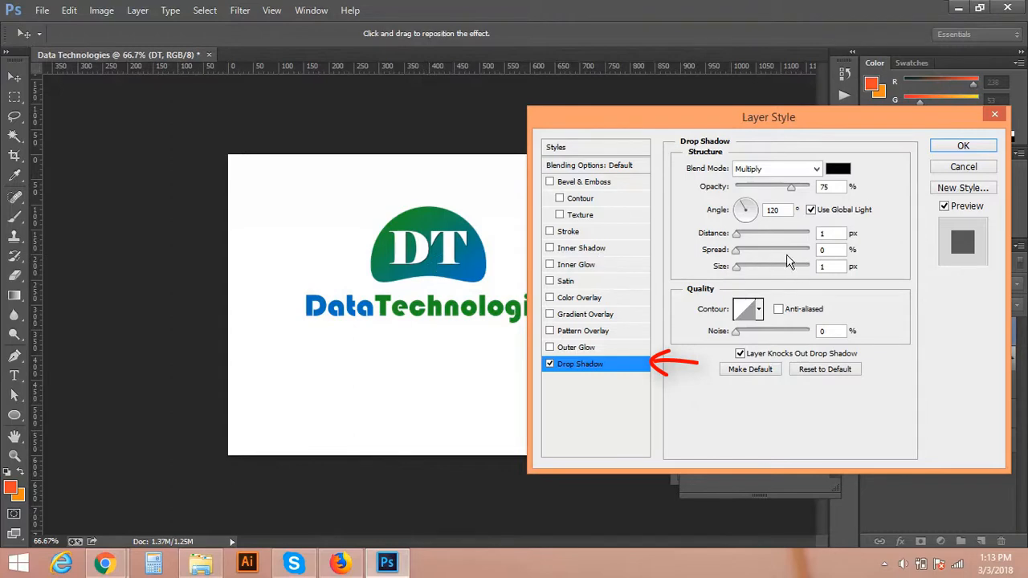
click(738, 237)
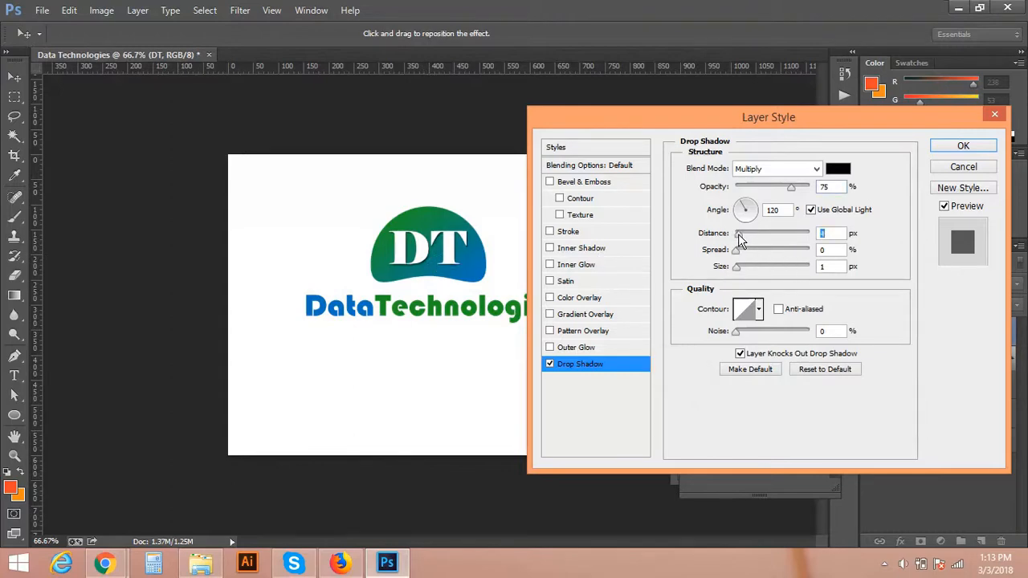
double_click(773, 210)
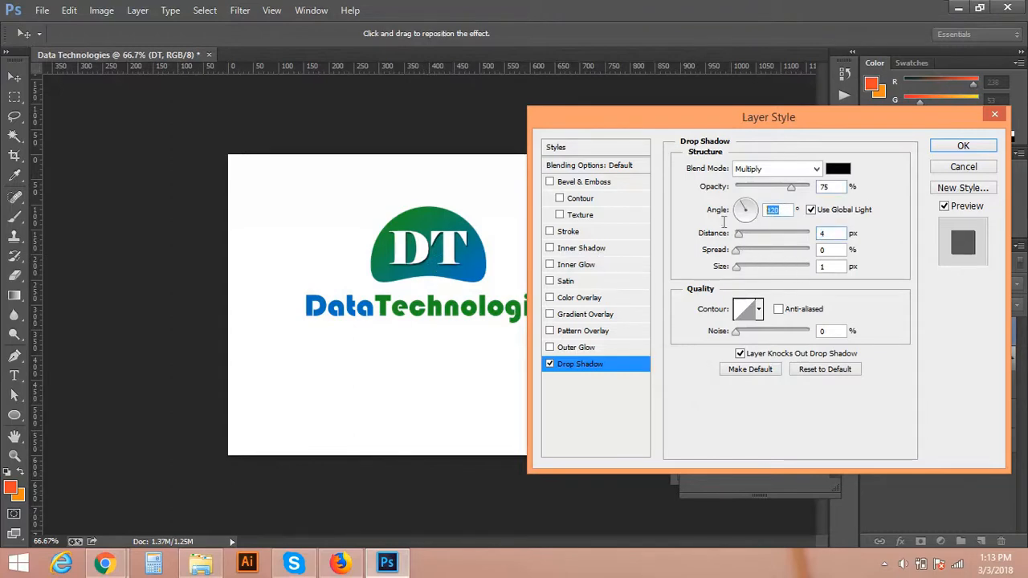
text(90)
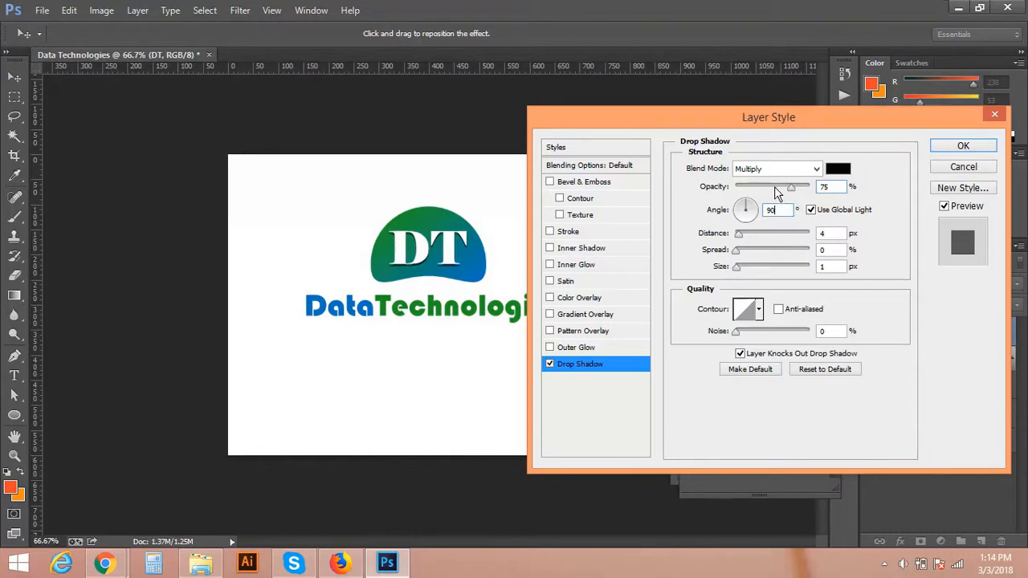
- Soften the DT drop shadow with a lower opacity and a 2 px distance, and apply the layer style
drag(775, 190, 759, 187)
click(827, 233)
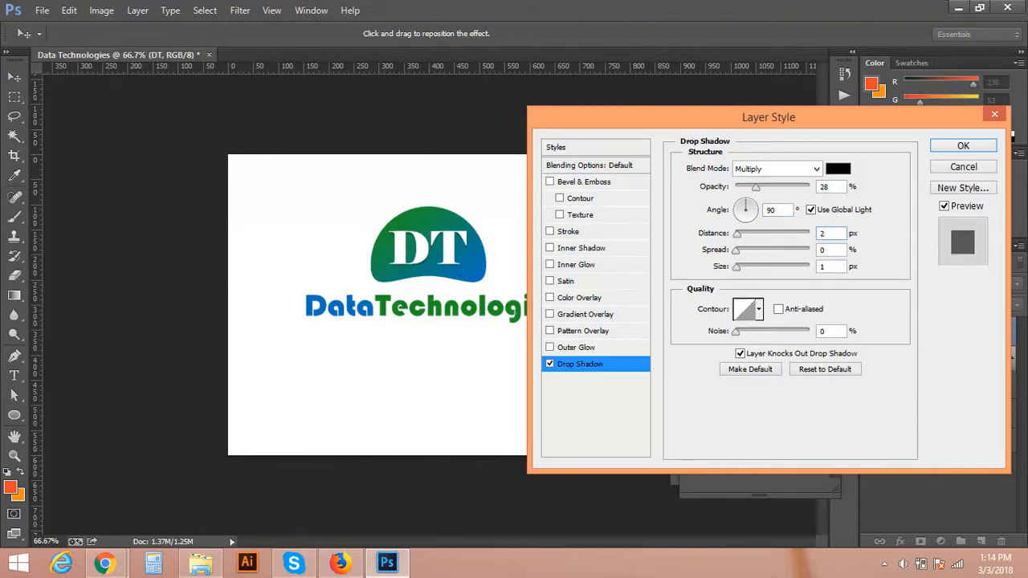
drag(756, 191, 760, 189)
click(960, 146)
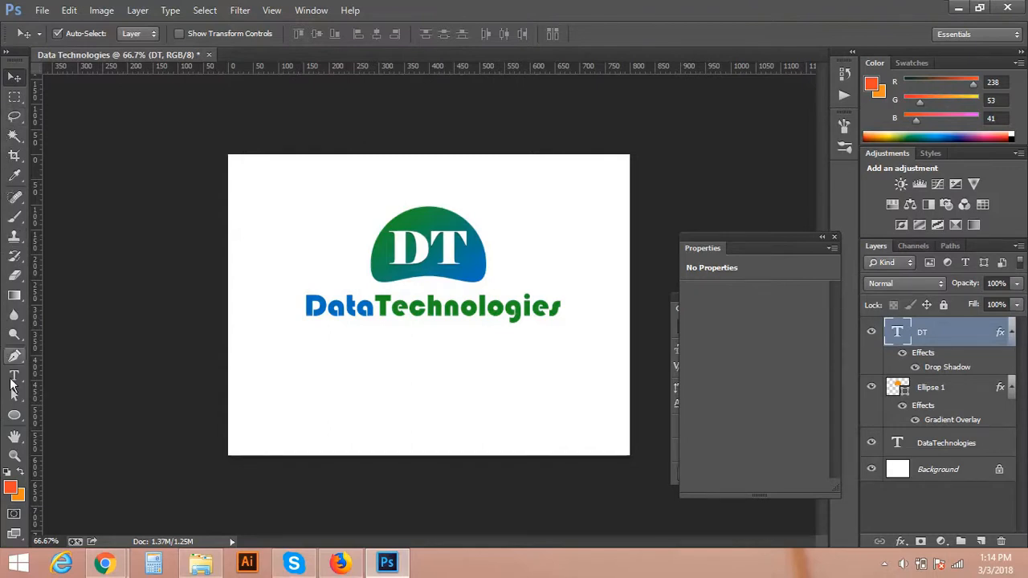
- Draw a white rectangle about 498 x 58 px just beneath the DataTechnologies text
click(13, 419)
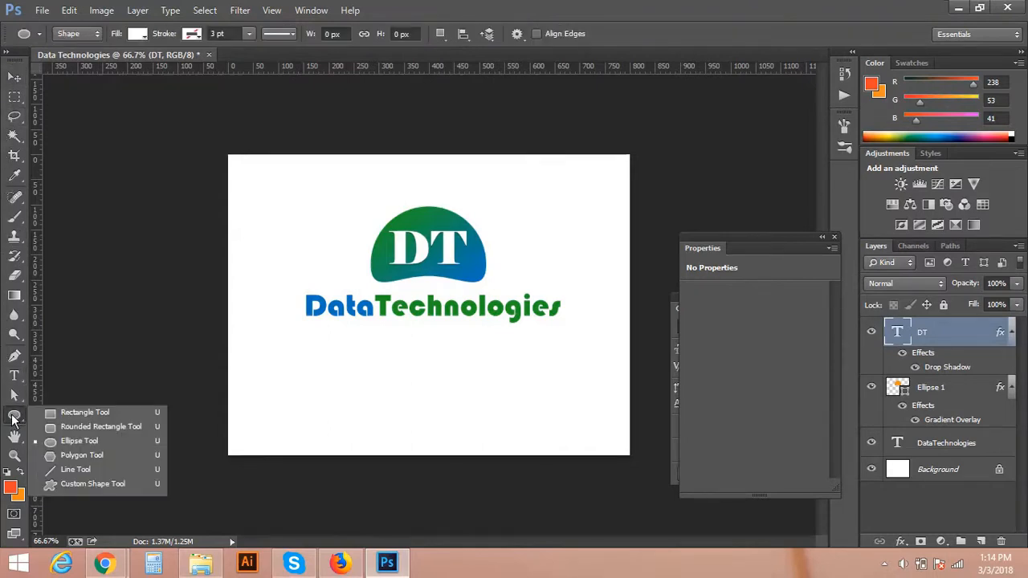
click(64, 414)
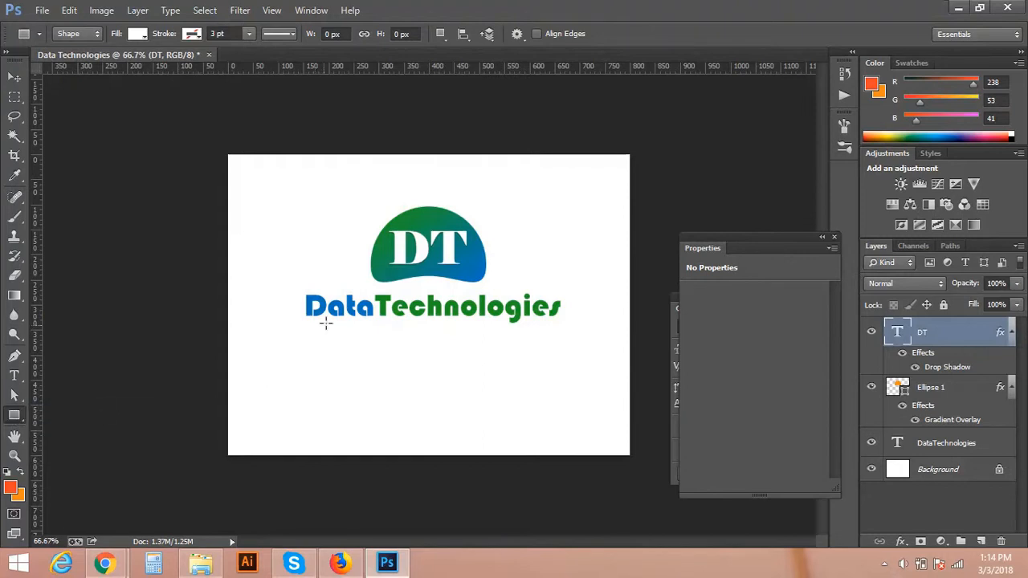
drag(308, 324, 558, 354)
key(v)
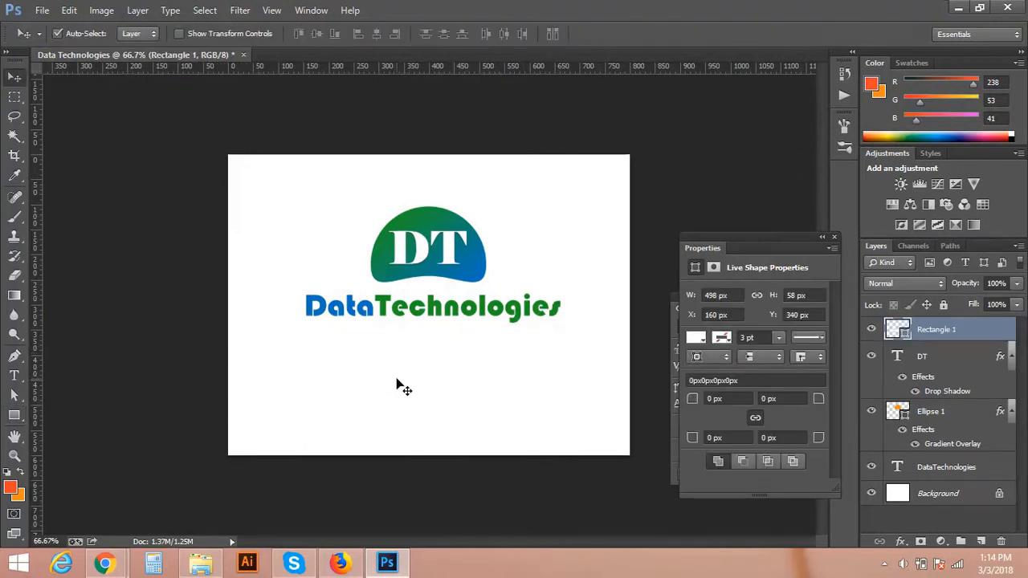
- Try a gray 1 pt stroke on the rectangle and delete the rectangle layer
key(a)
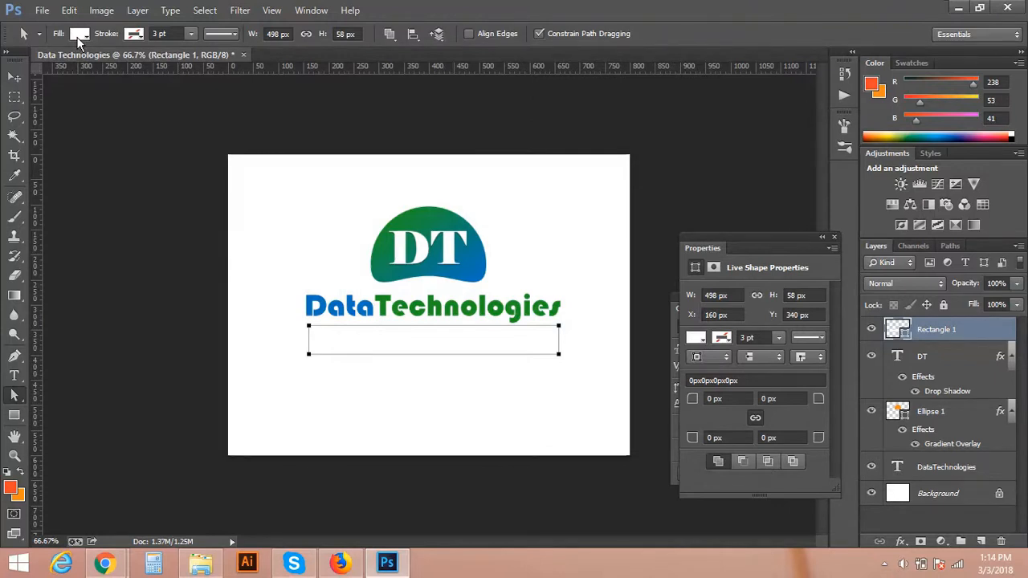
click(135, 36)
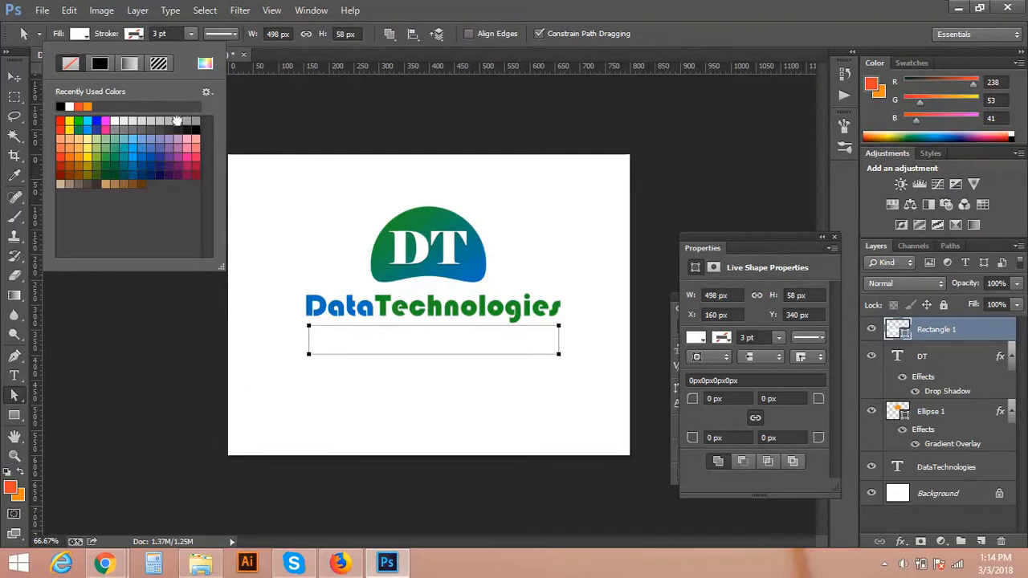
click(176, 120)
click(165, 34)
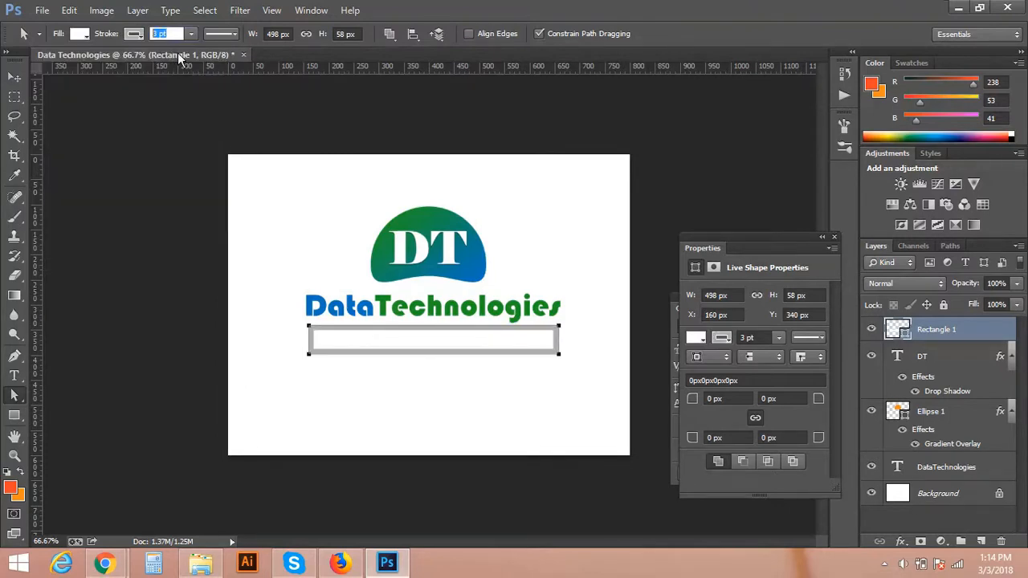
text(1)
key(Return)
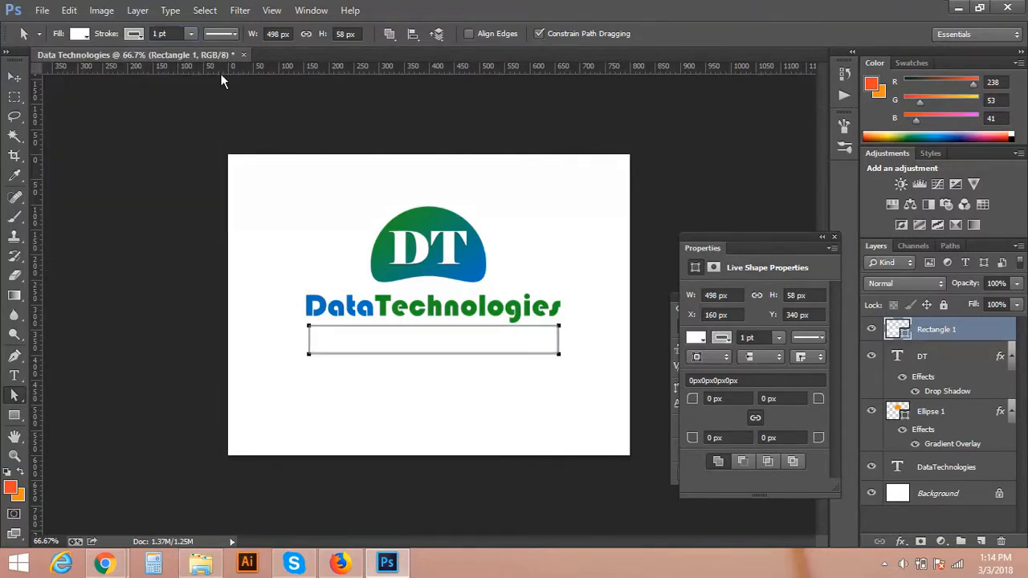
key(v)
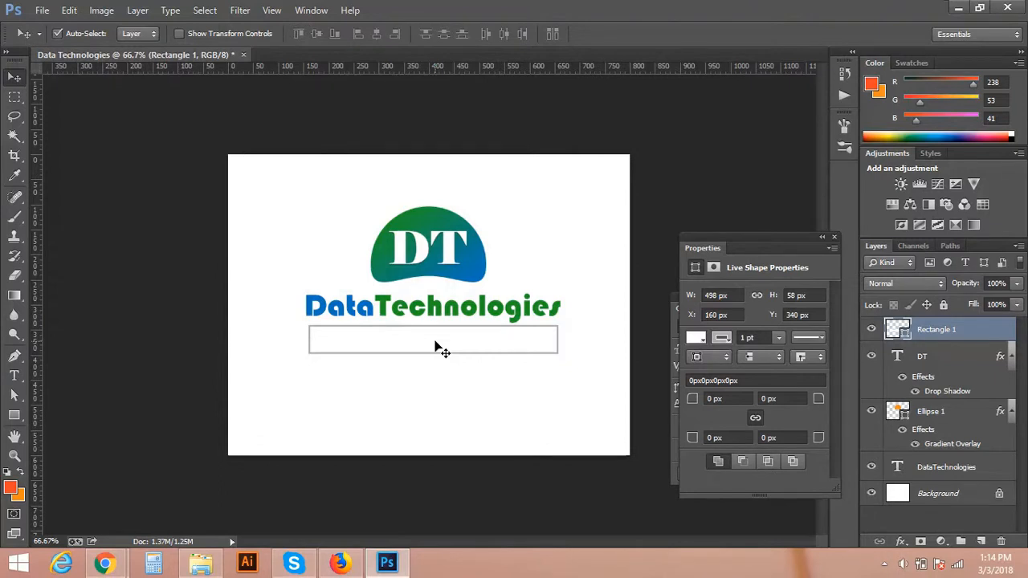
key(Delete)
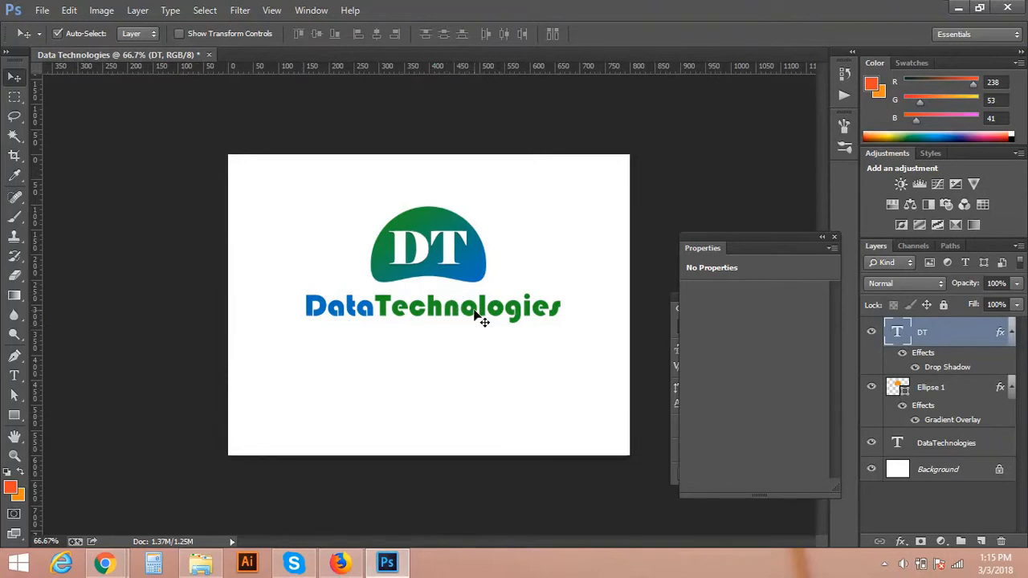
- Add a text layer below the company name reading "My caption goes here"
click(13, 375)
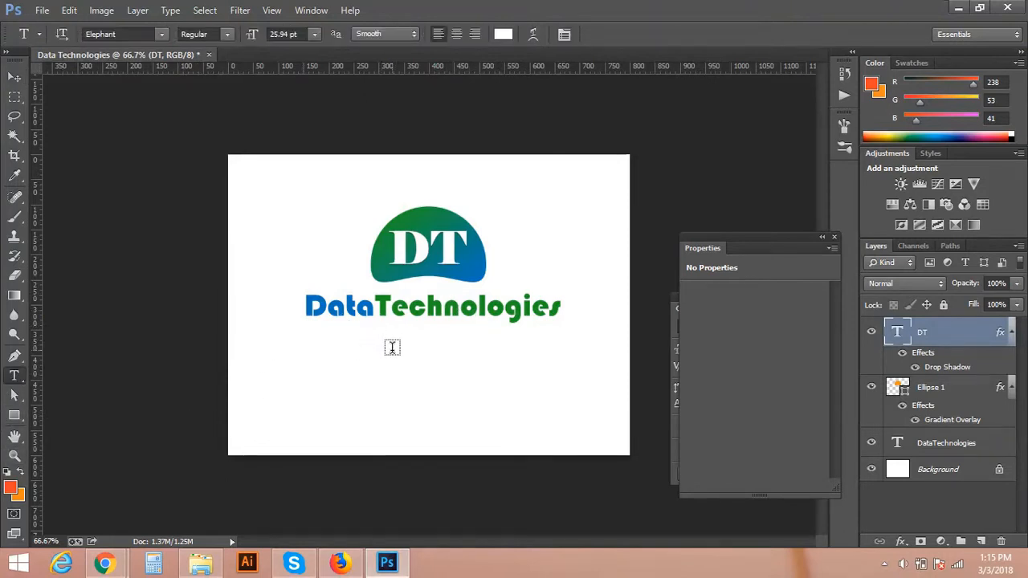
click(391, 347)
text(_____)
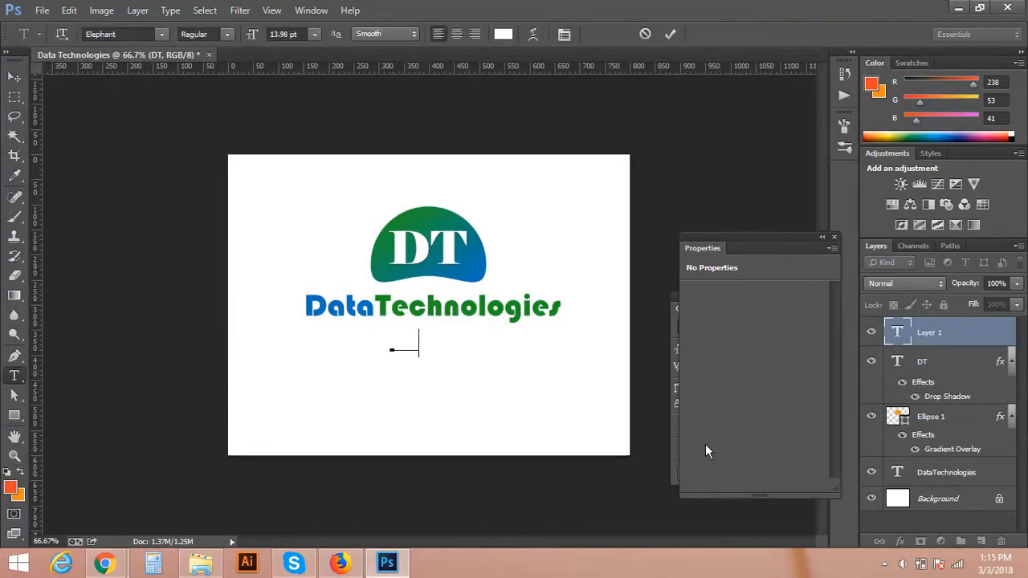
text(______)
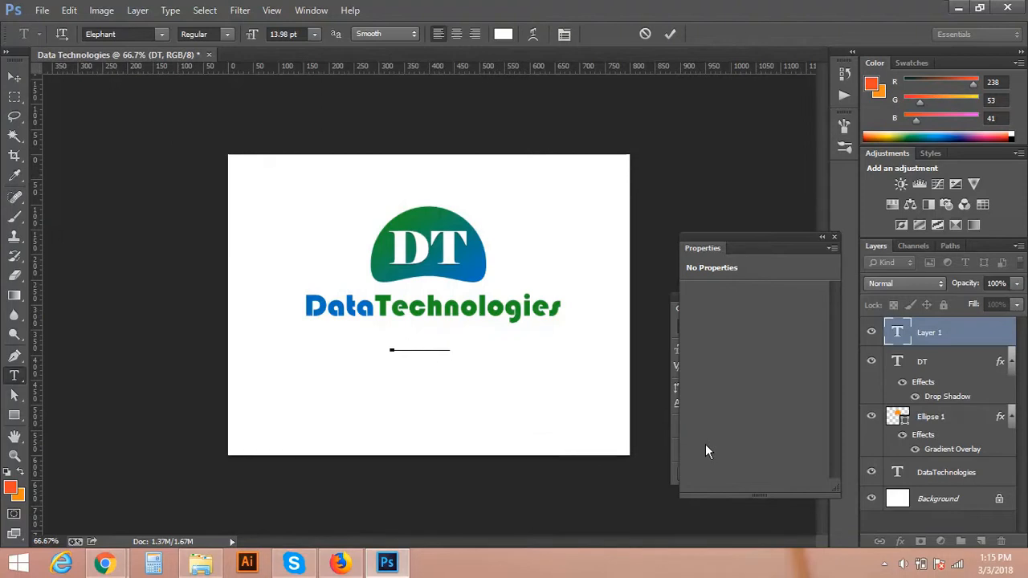
text(__________________)
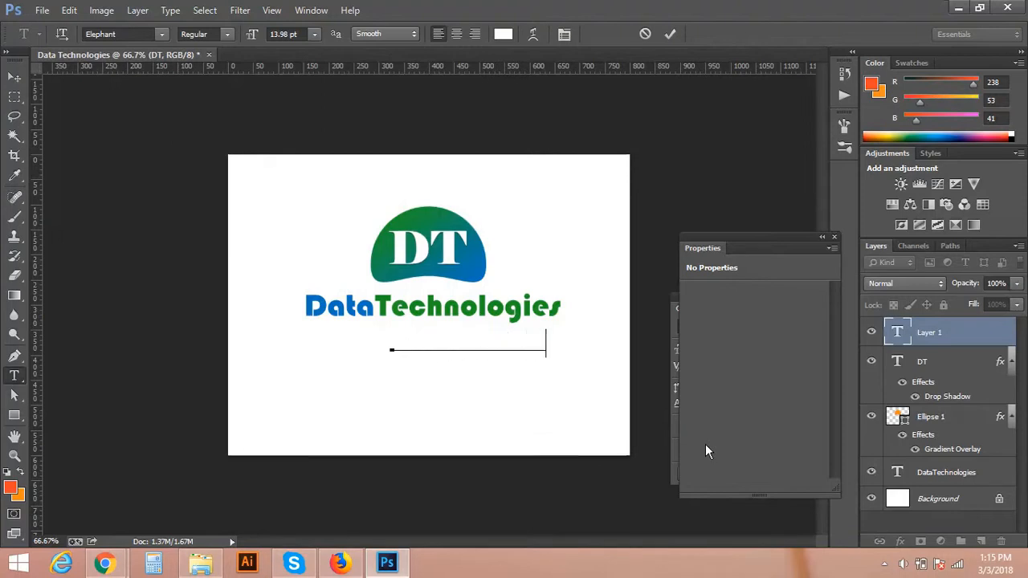
text(___________)
- Recolor the caption text dark gray 4d4d4d and move it directly beneath the DataTechnologies text
key(ctrl+a)
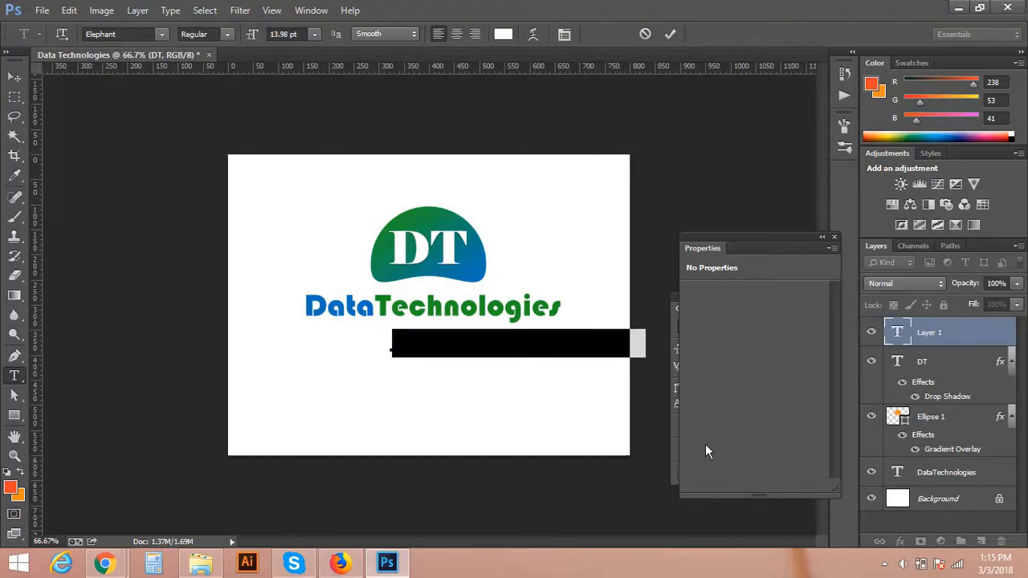
click(504, 34)
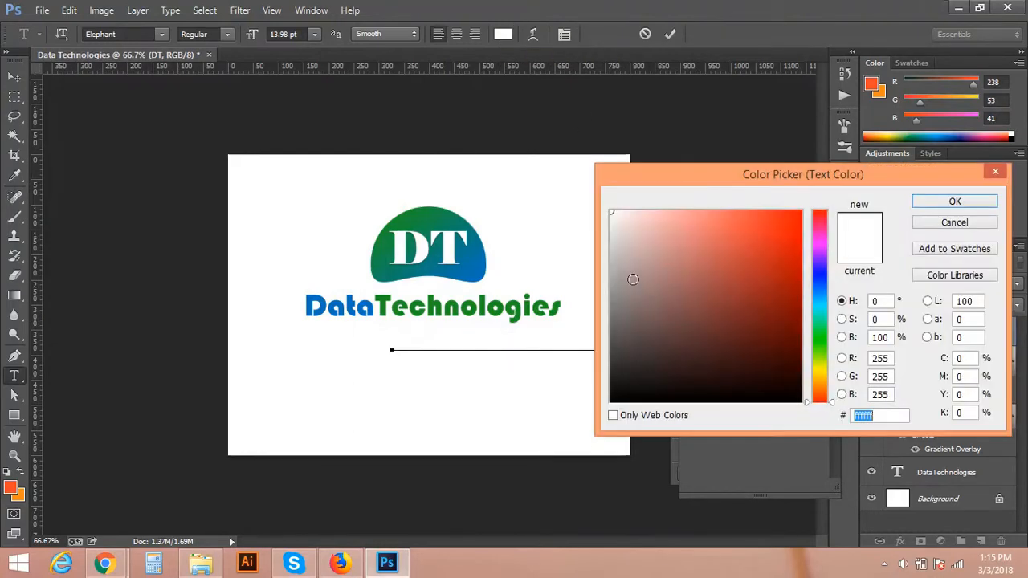
drag(632, 279, 608, 347)
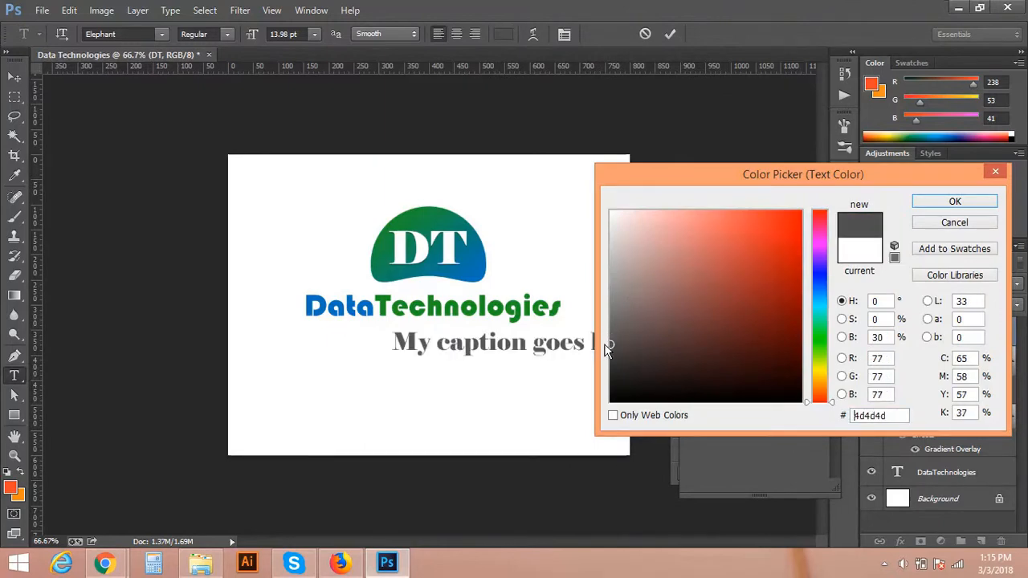
click(952, 204)
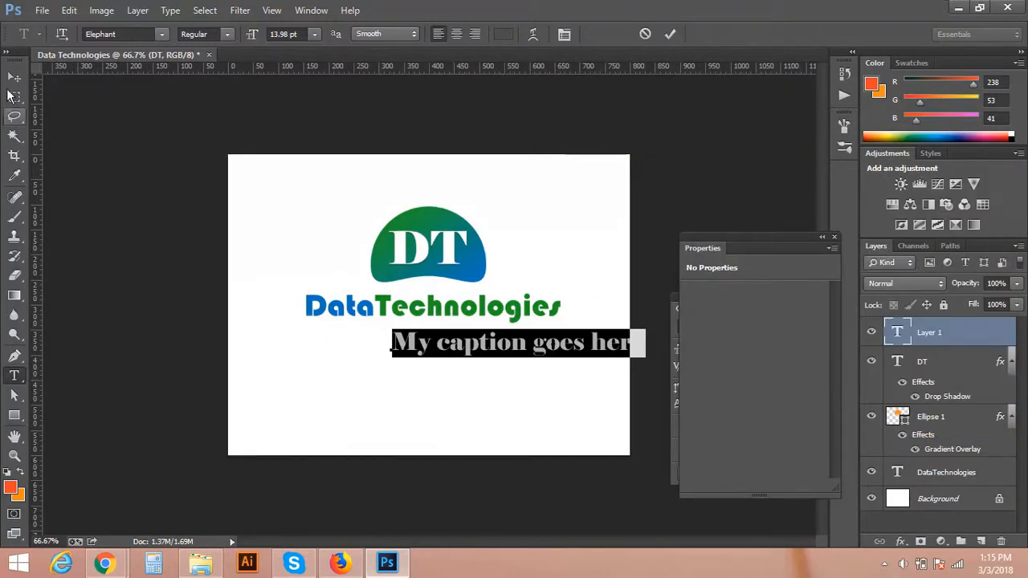
click(14, 77)
drag(514, 349, 422, 340)
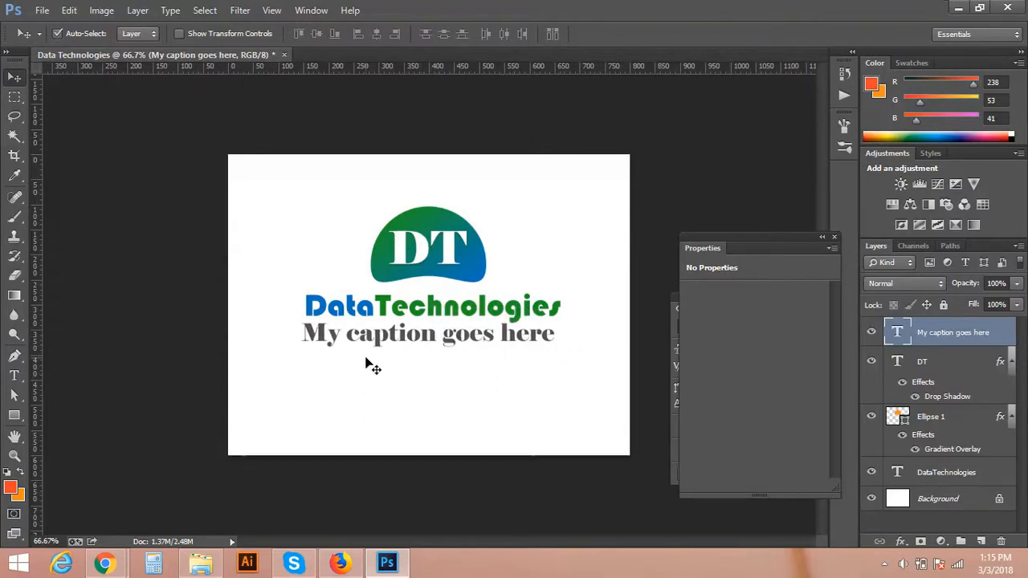
- Scale the caption text down to about 63% and keep it centered beneath the DataTechnologies text
key(ctrl+t)
drag(558, 320, 508, 324)
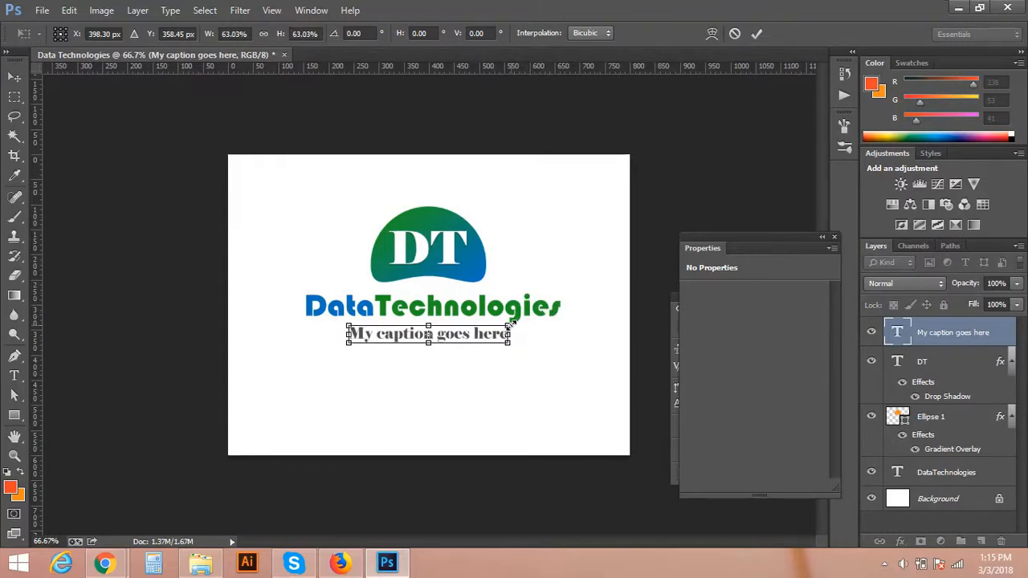
key(Return)
- Change the font of the whole caption text to Open Sans
double_click(454, 335)
key(ctrl+a)
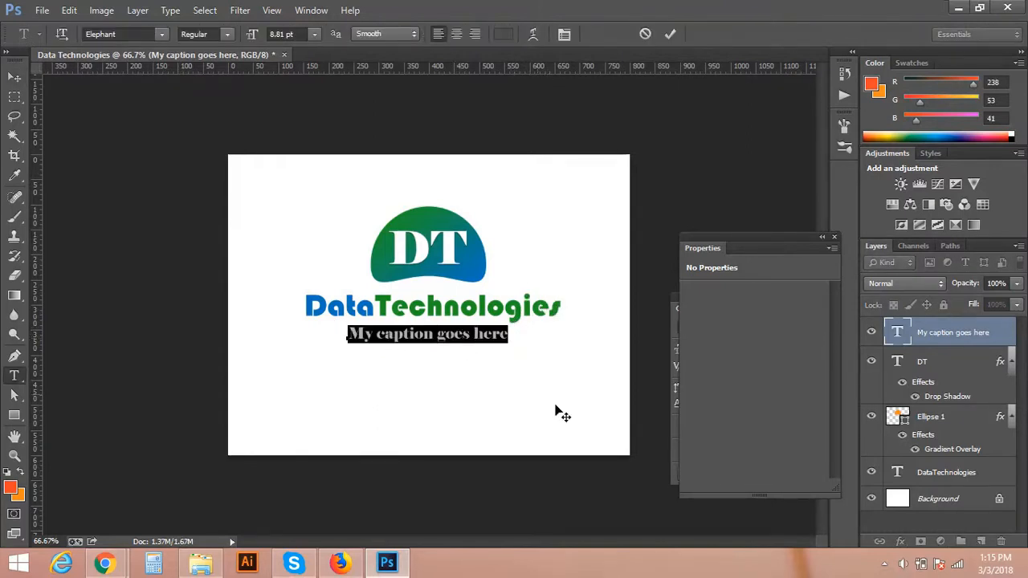
click(132, 35)
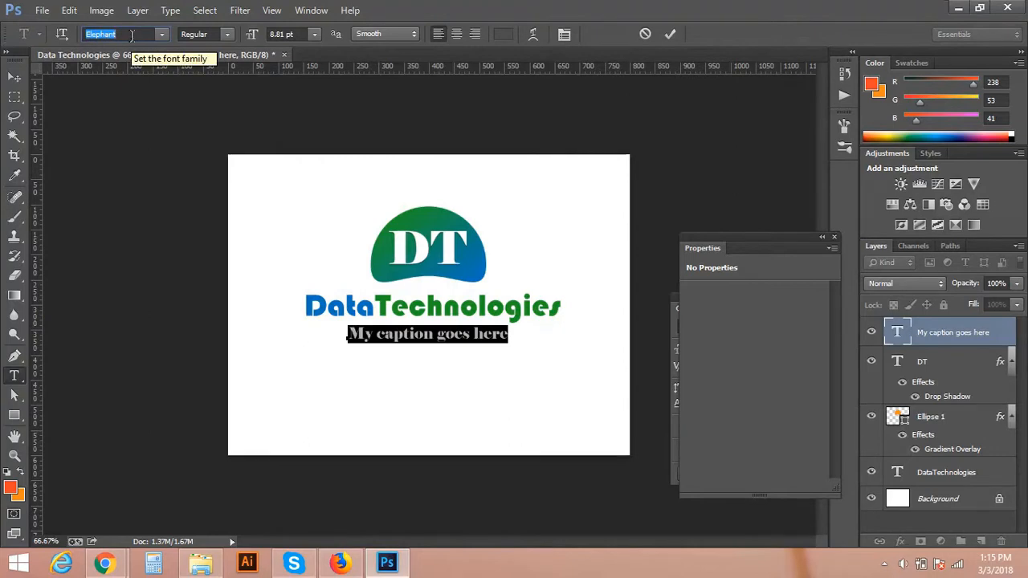
text(Open Sans)
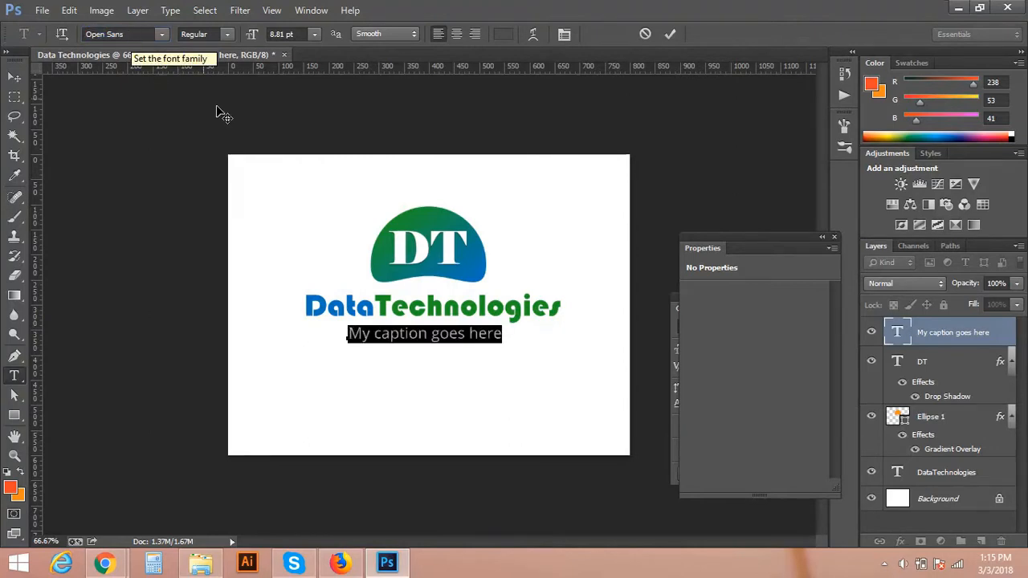
click(444, 335)
click(14, 76)
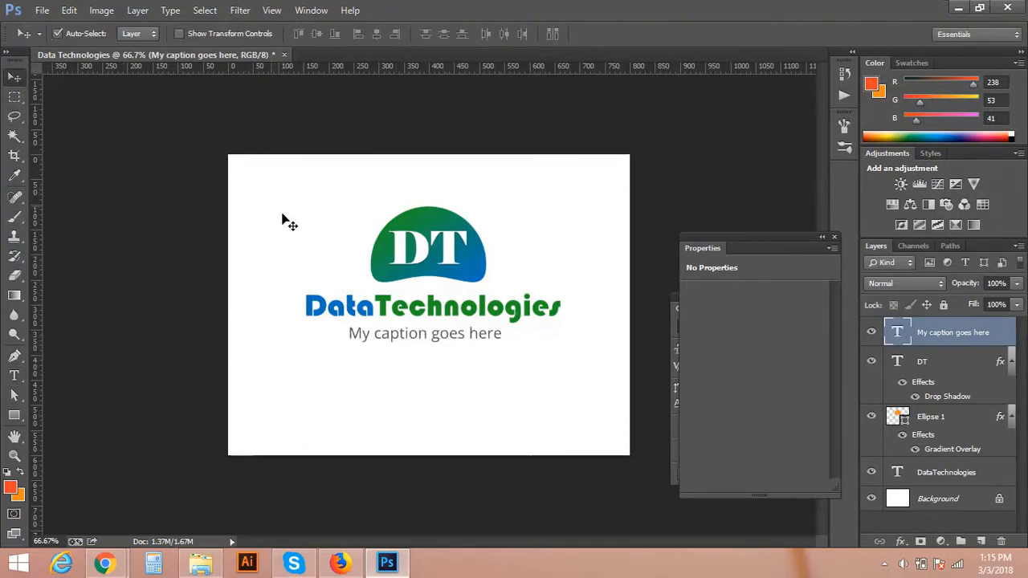
- Shrink the caption text slightly around its center and nudge it up closer to the DataTechnologies text
key(ctrl+t)
drag(504, 341, 500, 346)
key(Return)
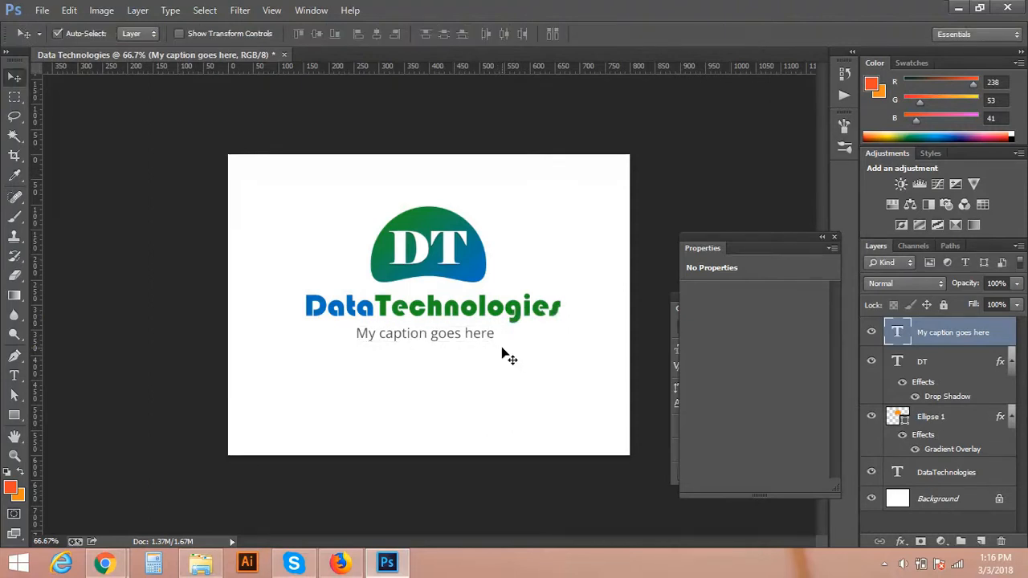
key(Up)
key(Up)
key(Up)
key(Up)
key(Up)
key(Up)
key(Up)
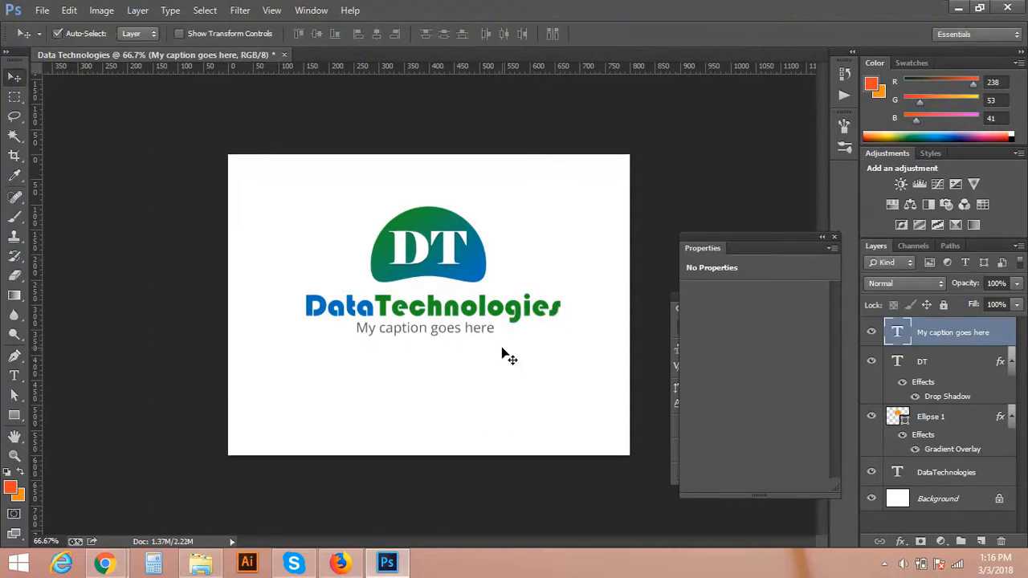
- Align the caption, DT, ellipse and DataTechnologies layers on their horizontal centers, and move the DataTechnologies text up slightly
shift+click(481, 310)
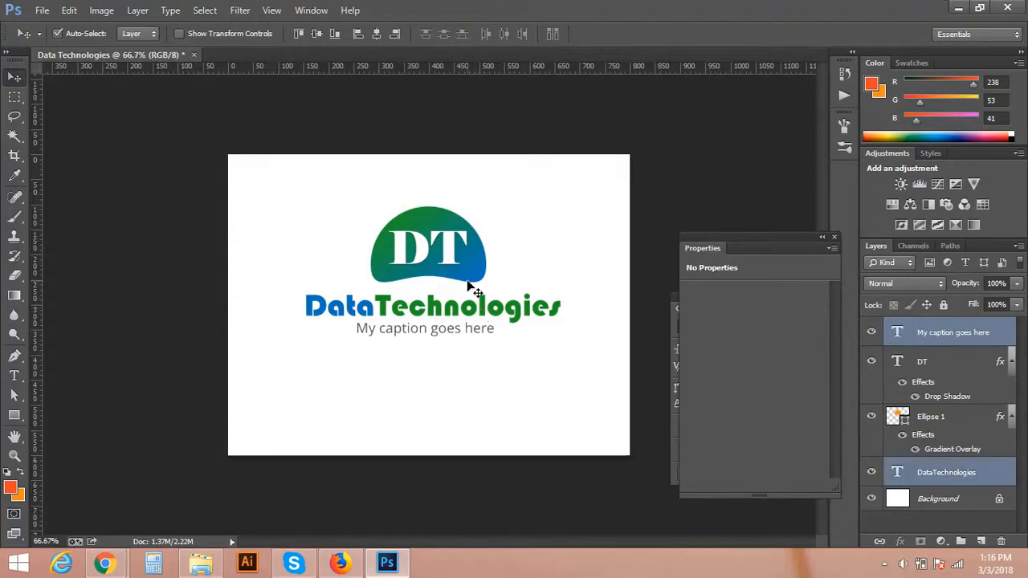
shift+click(469, 273)
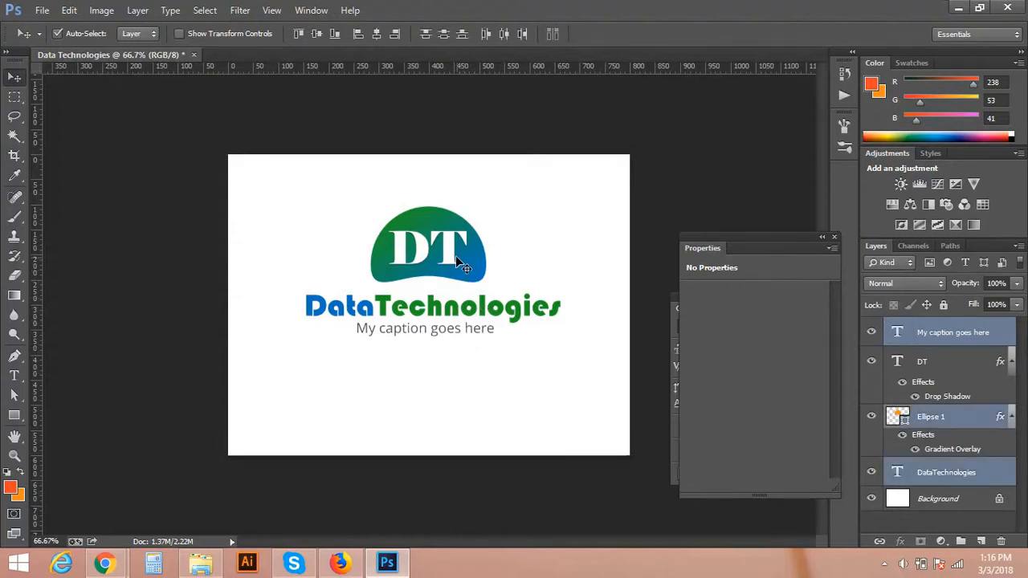
shift+click(455, 255)
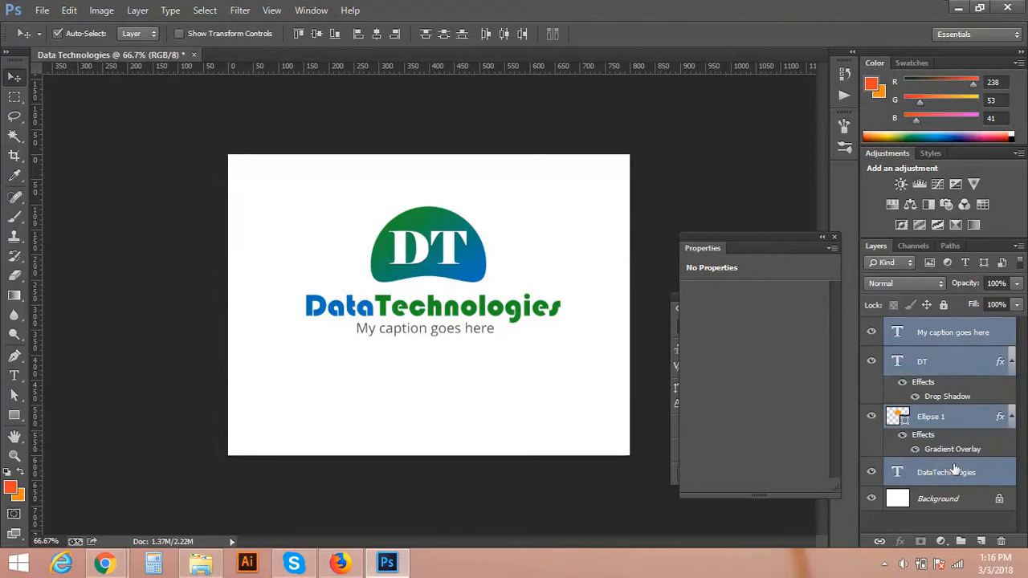
click(1012, 363)
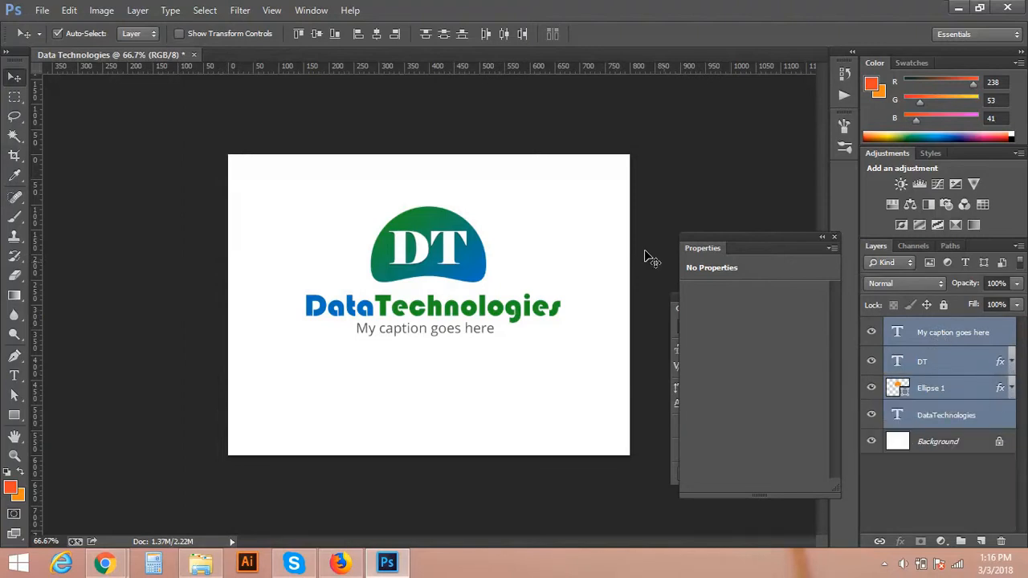
click(376, 35)
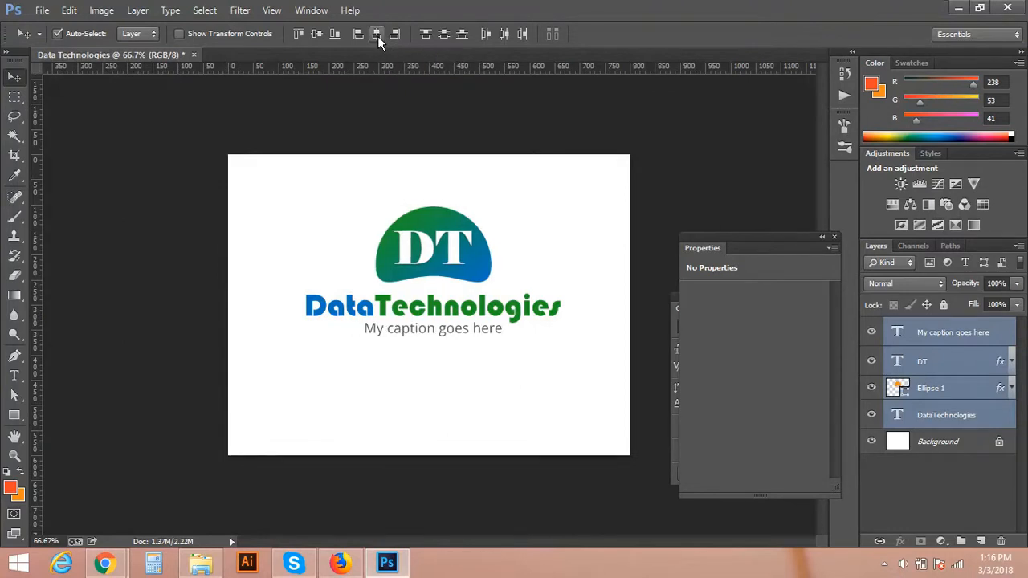
click(428, 346)
drag(382, 306, 380, 303)
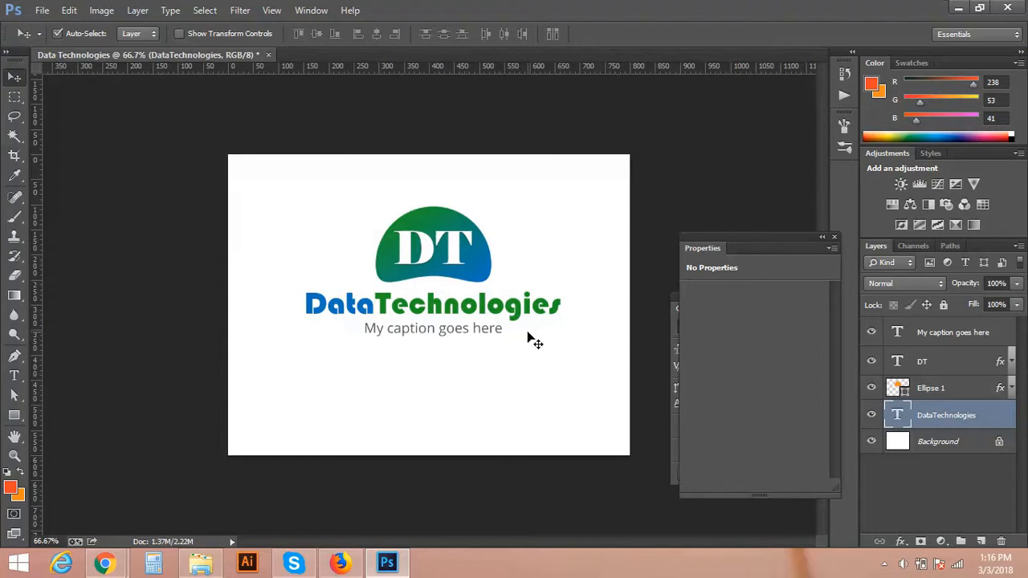
- Draw a rectangle about 94 x 4 px just left of the caption and set its height to 1 px
click(15, 415)
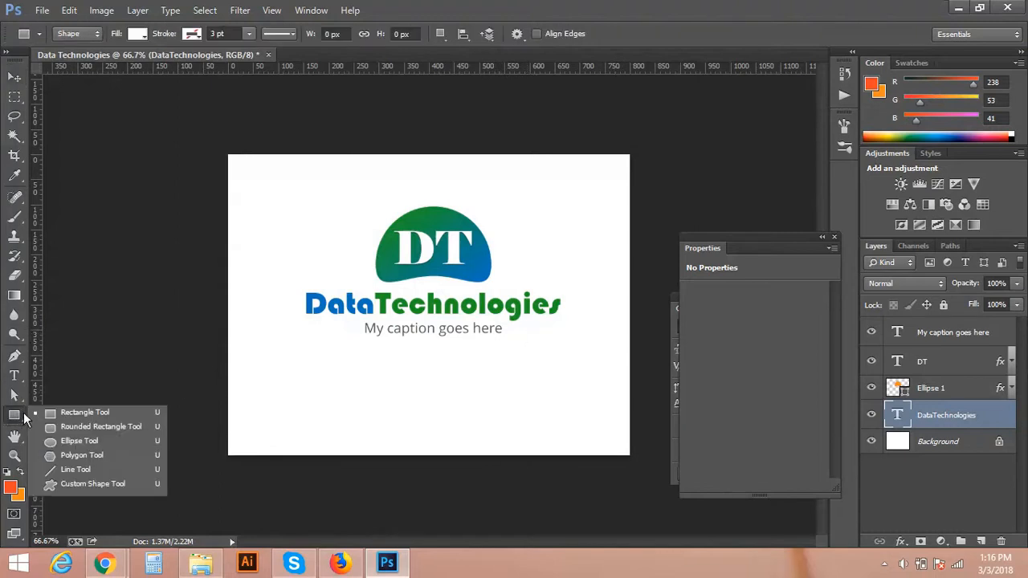
click(56, 412)
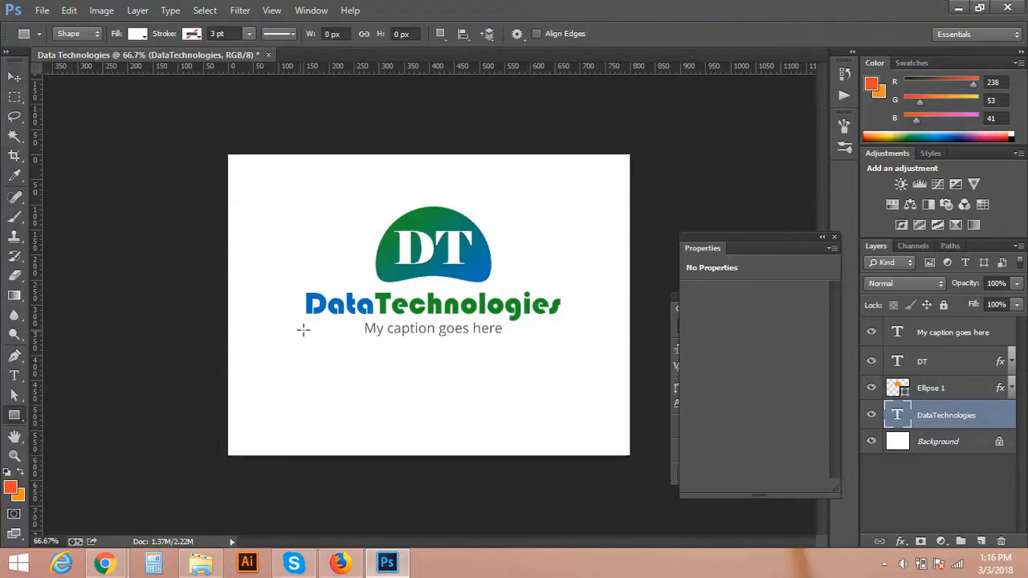
drag(309, 329, 355, 330)
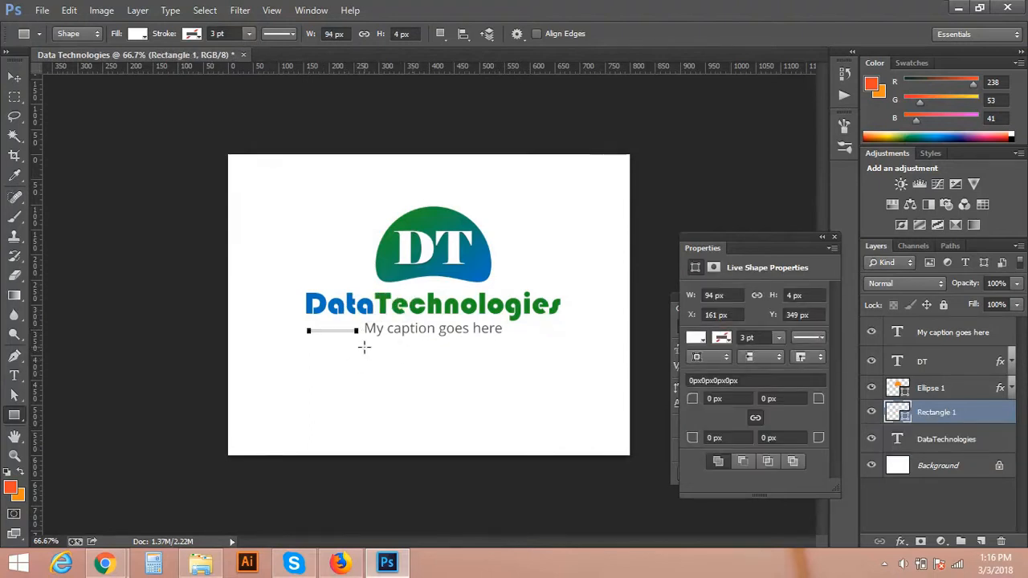
drag(415, 34, 370, 66)
text(1)
key(Return)
key(v)
key(a)
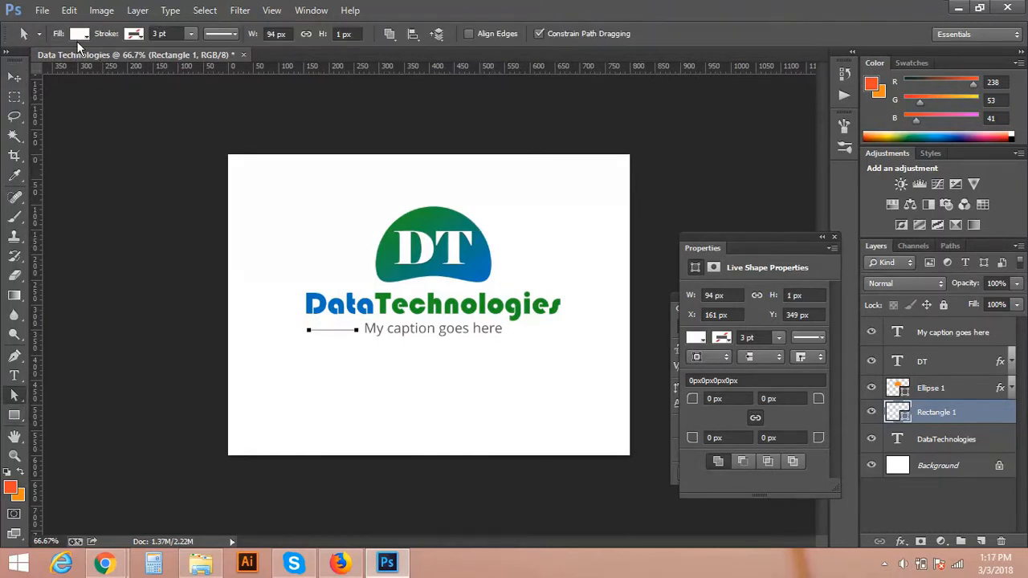
- Fill the thin rectangle beside the caption with a medium gray
click(79, 34)
click(139, 119)
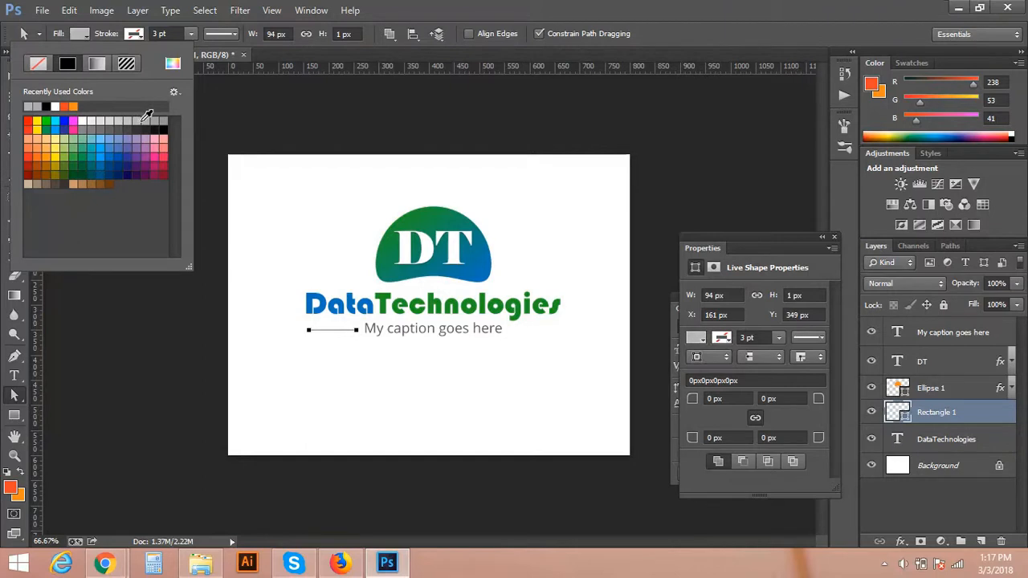
click(81, 34)
key(v)
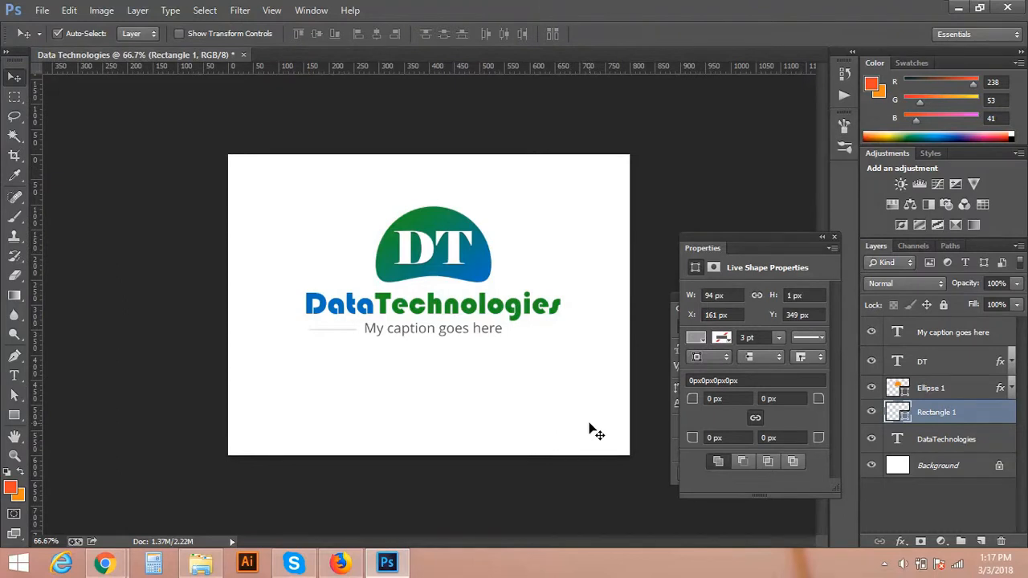
- Set the gray line's height to 2 px and place a copy of it on the right side of the caption
key(a)
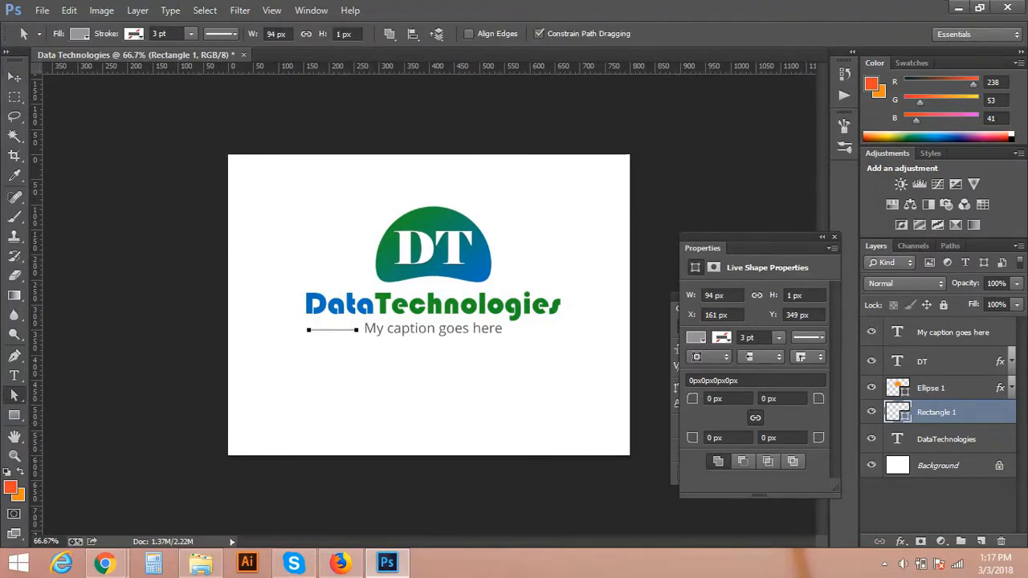
drag(356, 34, 238, 54)
text(2)
key(Return)
key(v)
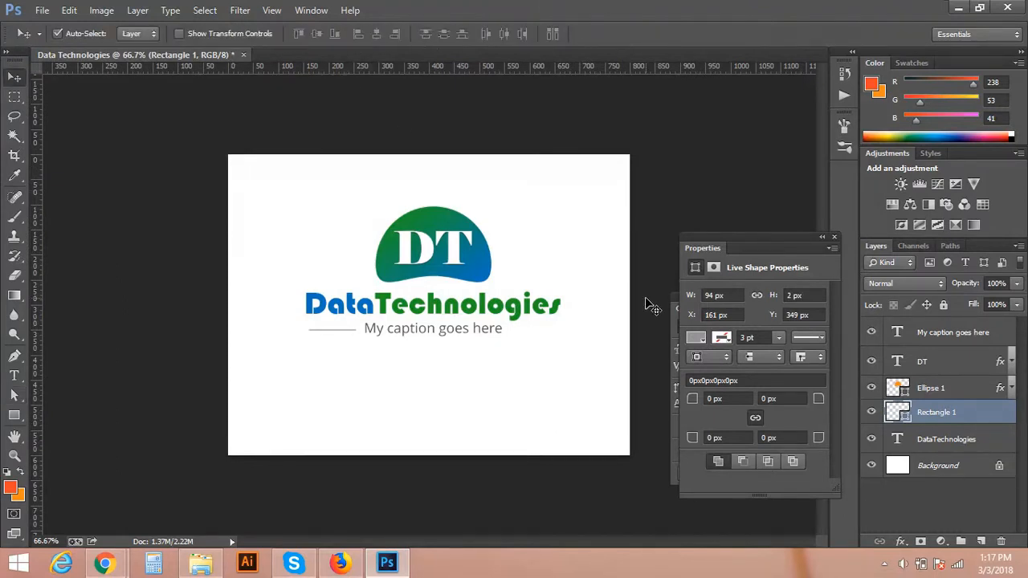
click(335, 333)
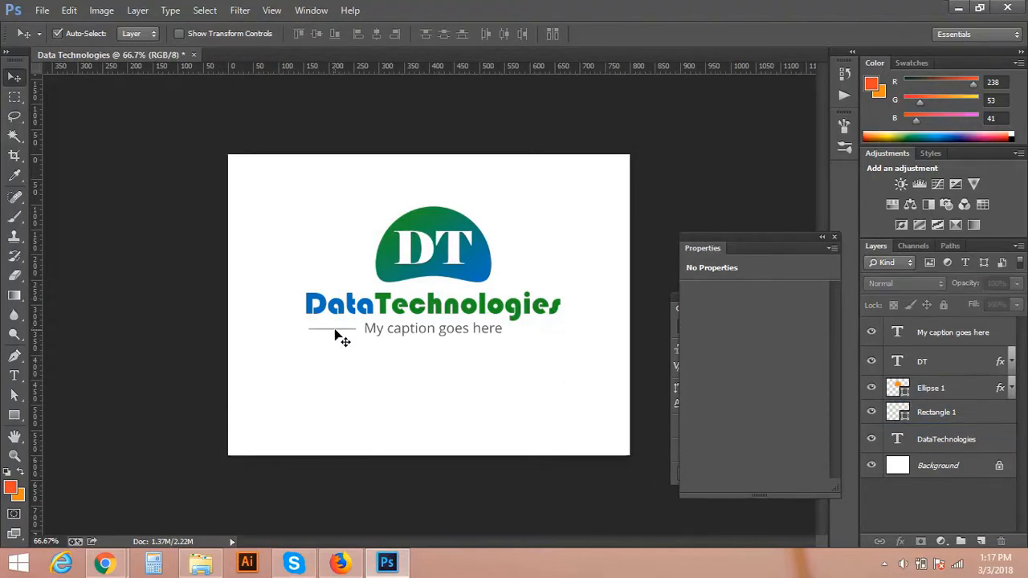
drag(336, 332, 545, 334)
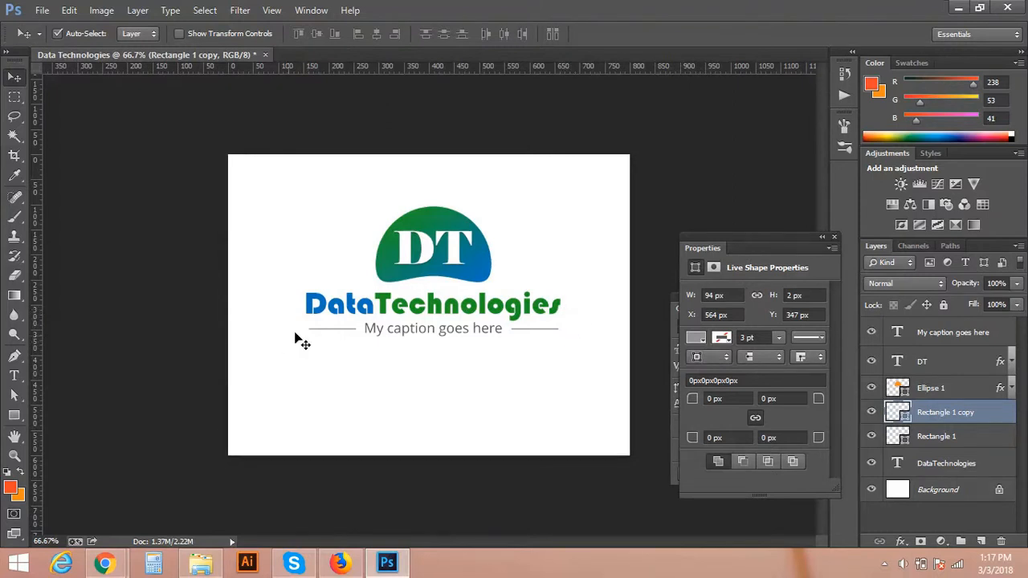
- Place vertical guides at both edges of the DataTechnologies text and move the two gray lines' outer ends onto them
drag(35, 485, 557, 401)
click(536, 306)
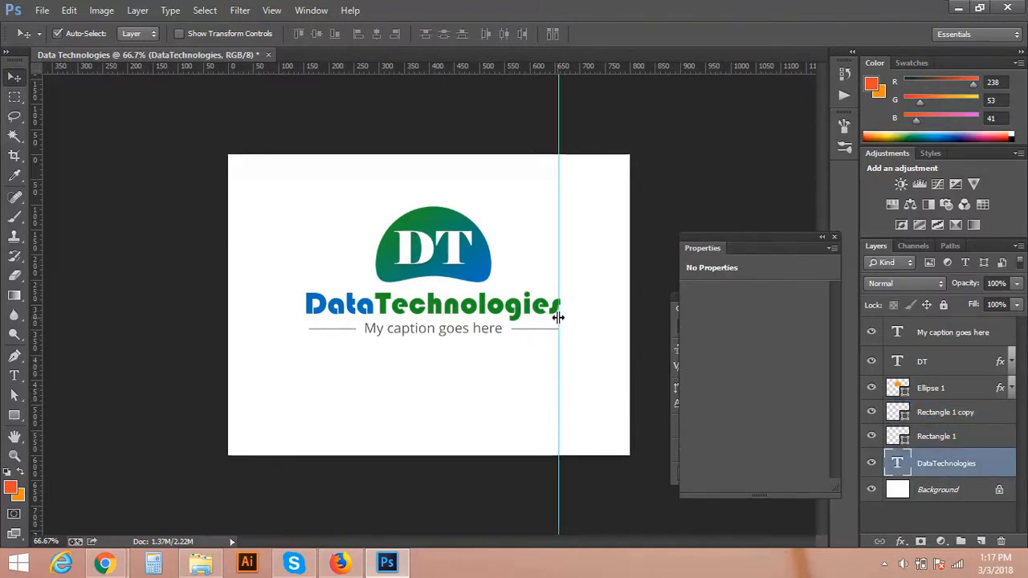
drag(557, 314, 560, 314)
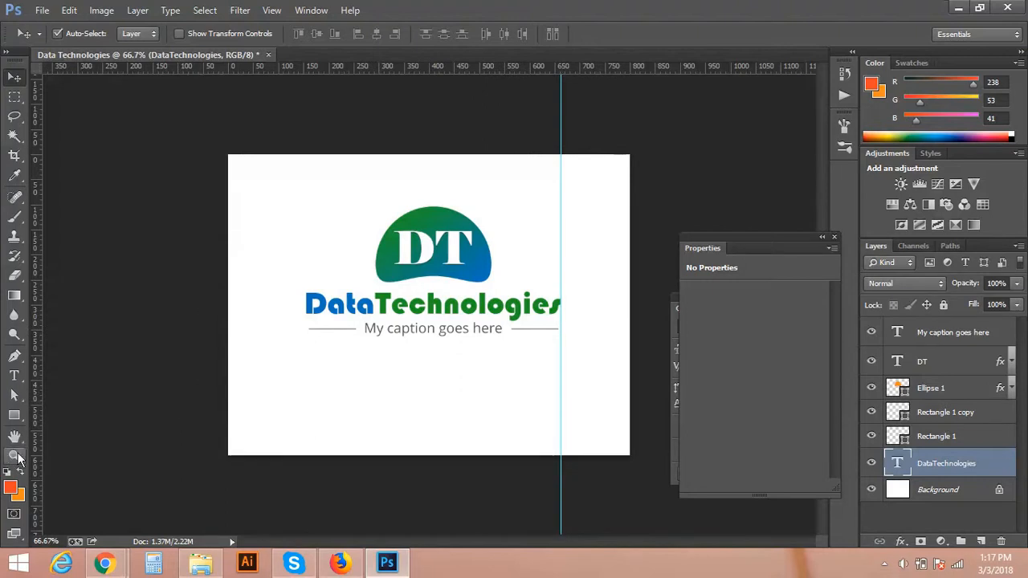
drag(33, 450, 308, 369)
click(337, 330)
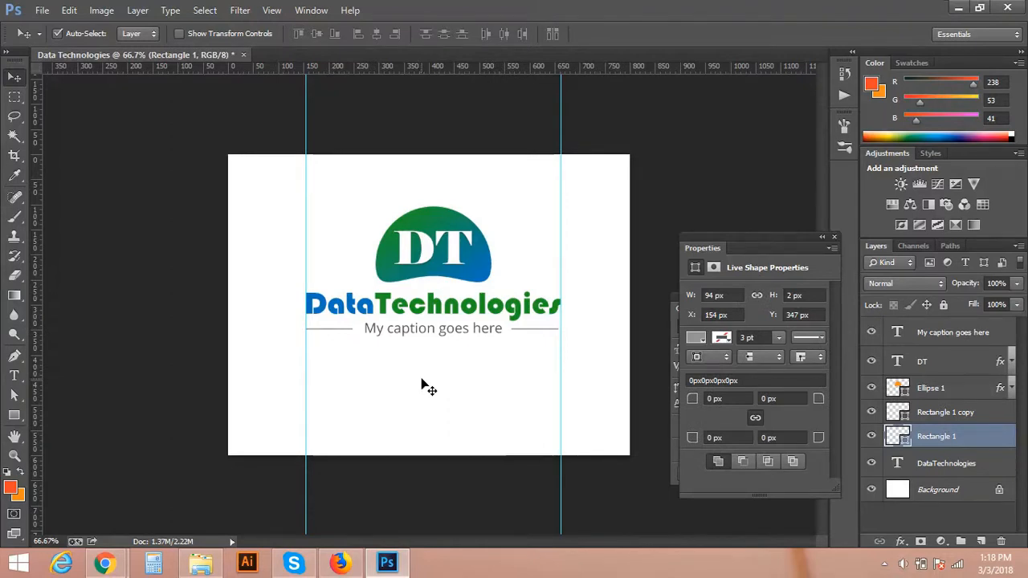
click(541, 330)
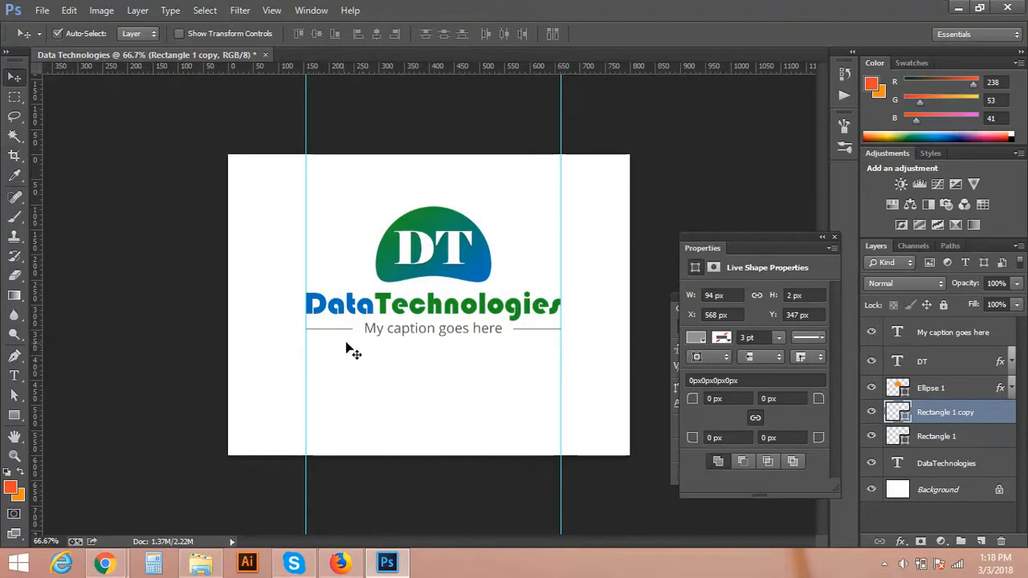
- Nudge the caption text down slightly from the DataTechnologies text
click(417, 336)
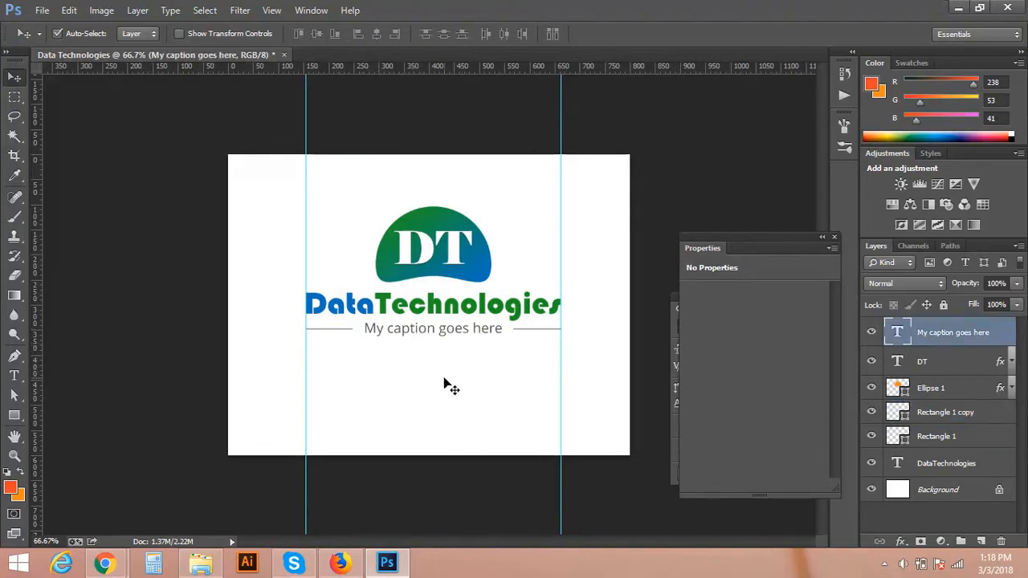
key(Down)
key(Down)
key(Down)
key(Down)
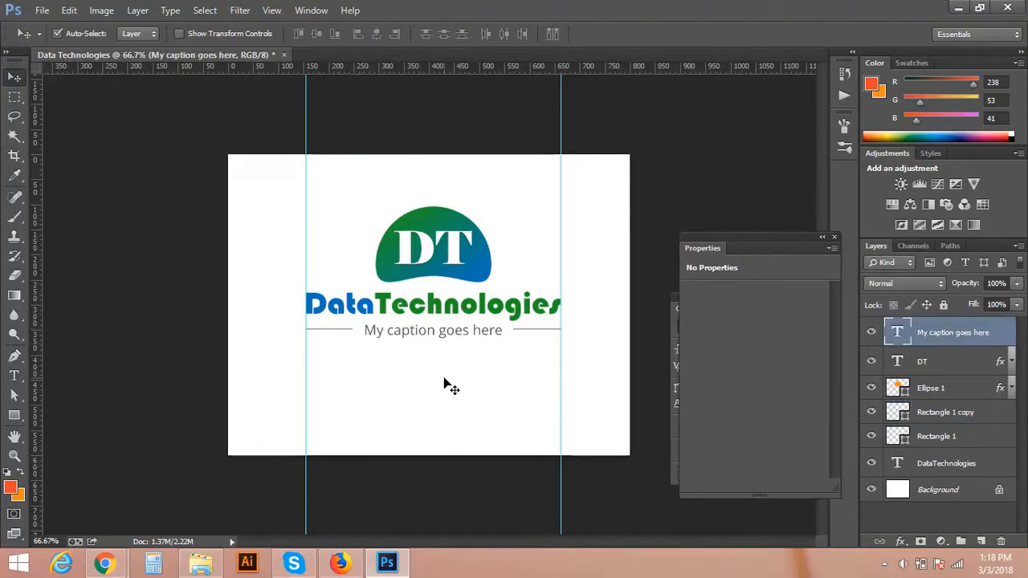
- Select both gray lines and nudge them down to Y 352 px, level with the middle of the caption
drag(530, 330, 338, 330)
key(ctrl+z)
key(Down)
key(Down)
key(Down)
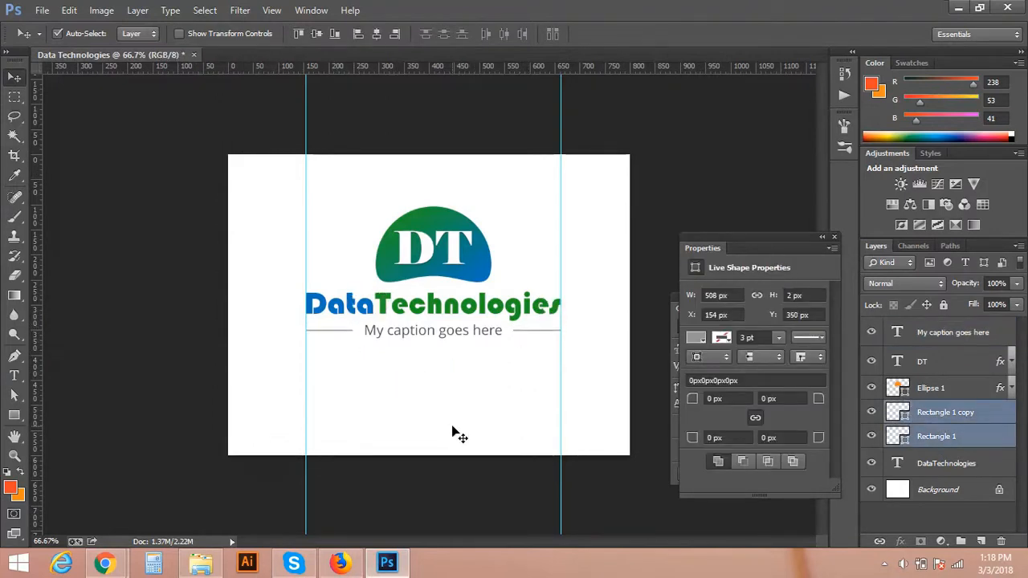
key(Down)
key(Down)
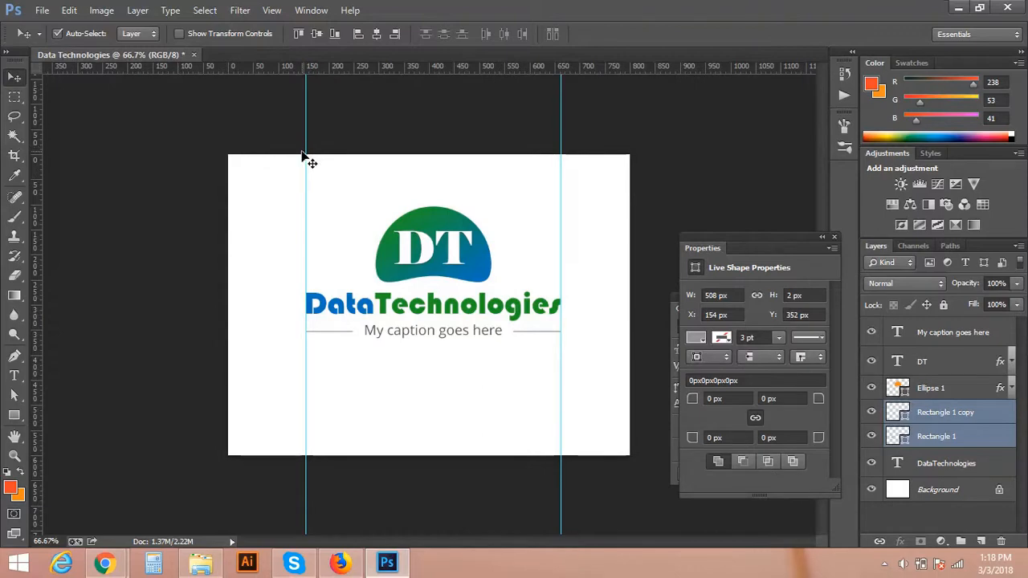
- Hide the guides, comparing the logo with and without them
key(ctrl+semicolon)
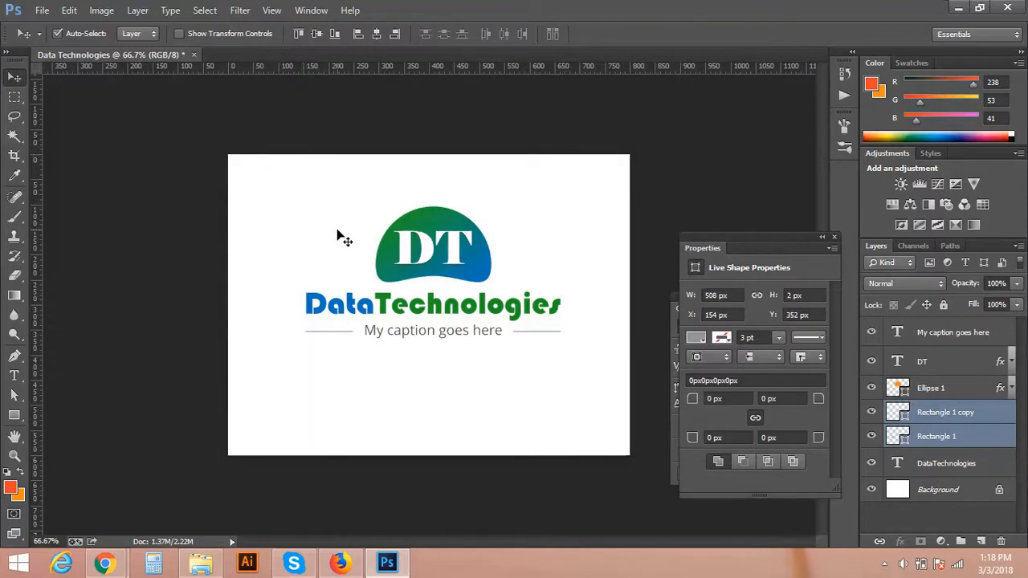
key(ctrl+semicolon)
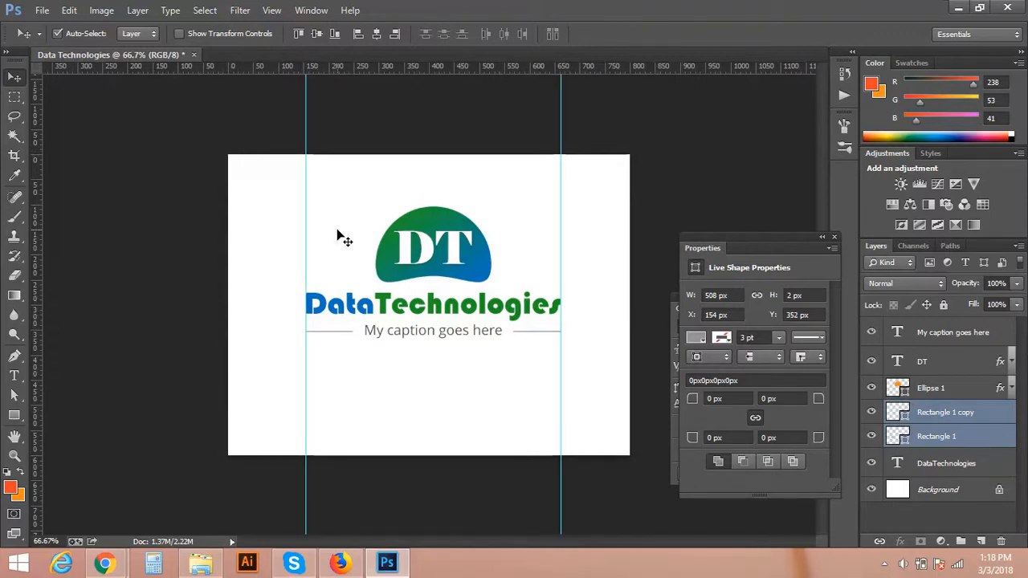
key(ctrl+semicolon)
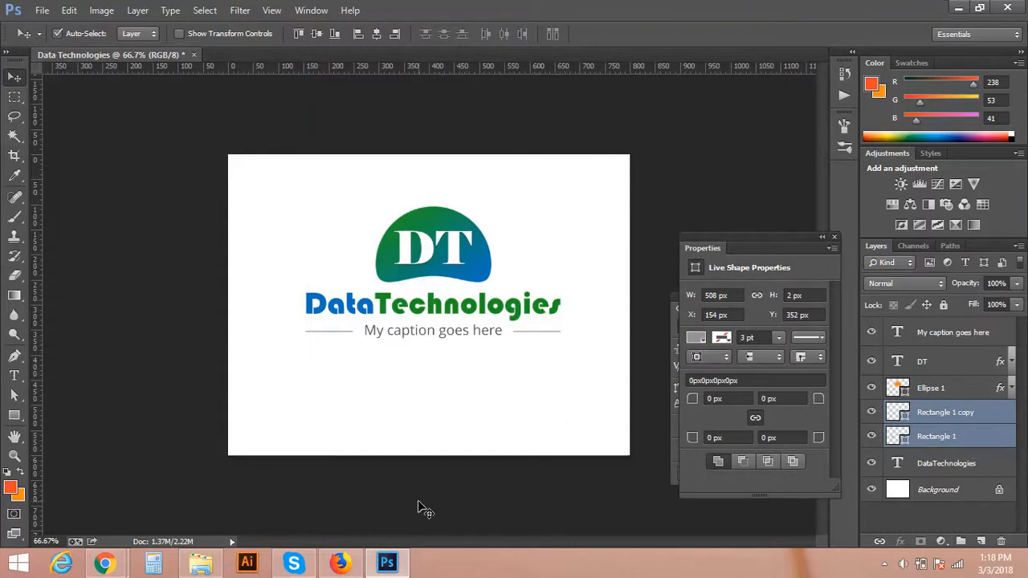
- Draw a 16 px gray circle with the Ellipse tool on the left line's inner end and nudge it to Y 345 px
click(14, 415)
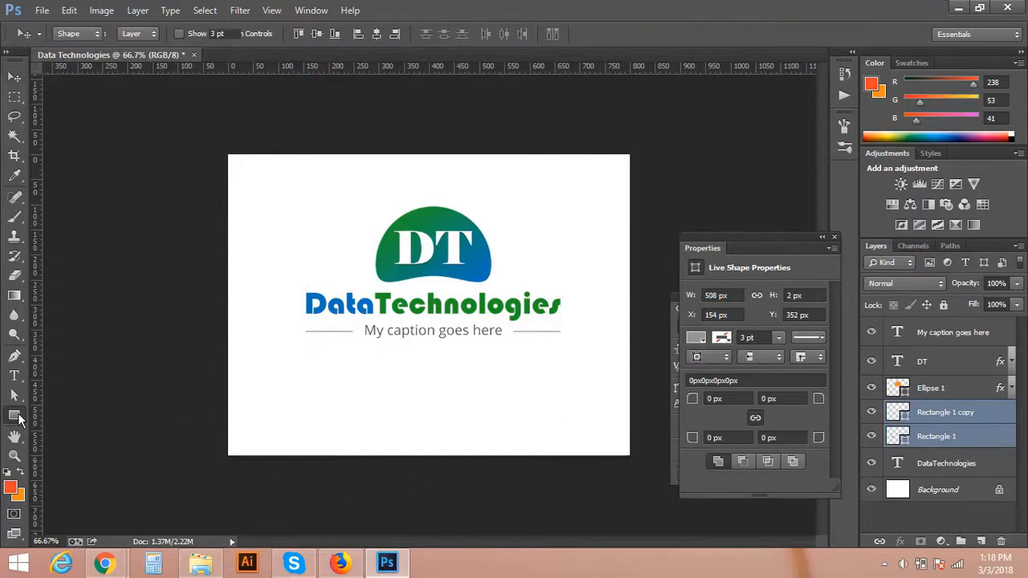
click(79, 441)
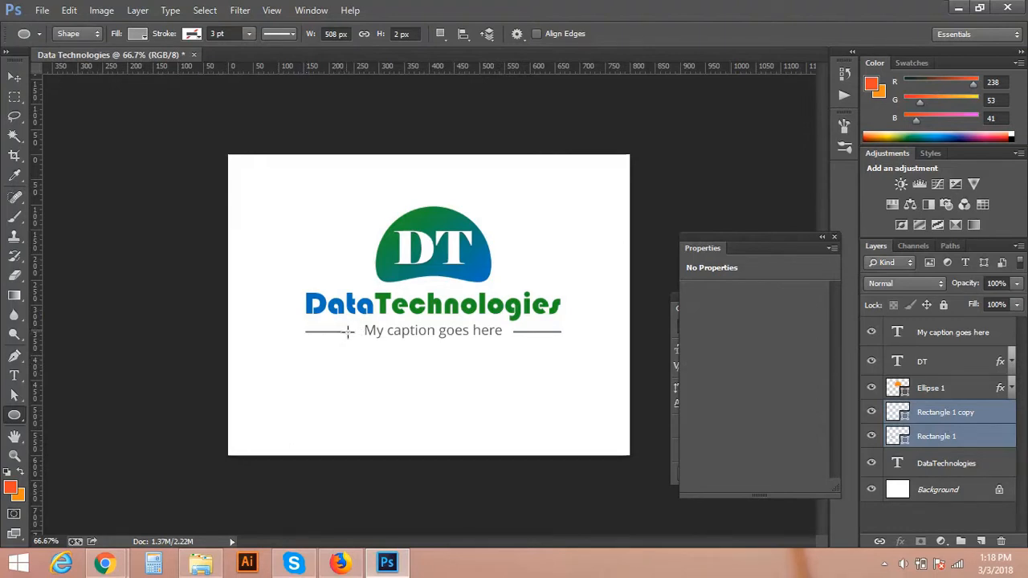
drag(351, 331, 353, 334)
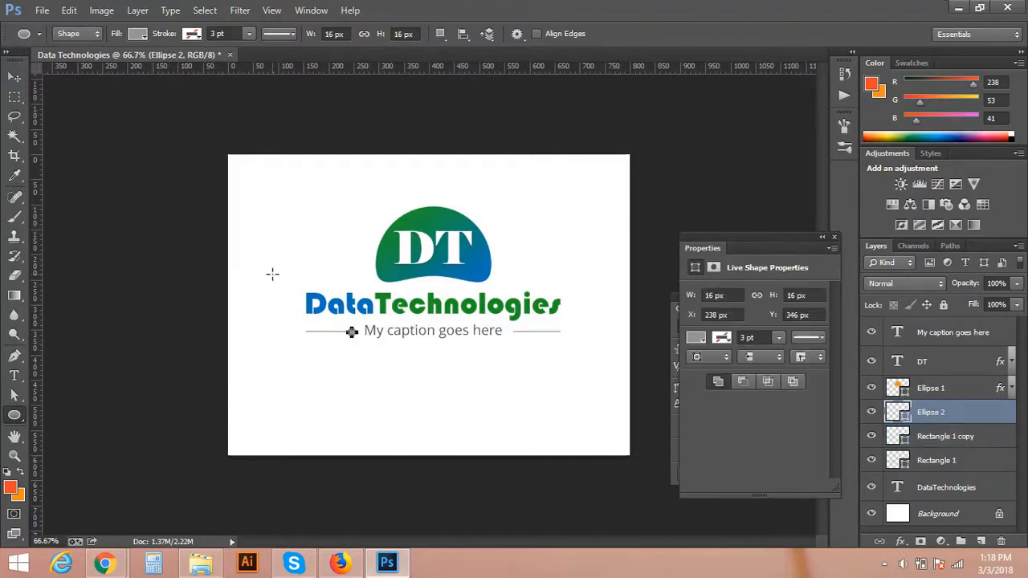
key(v)
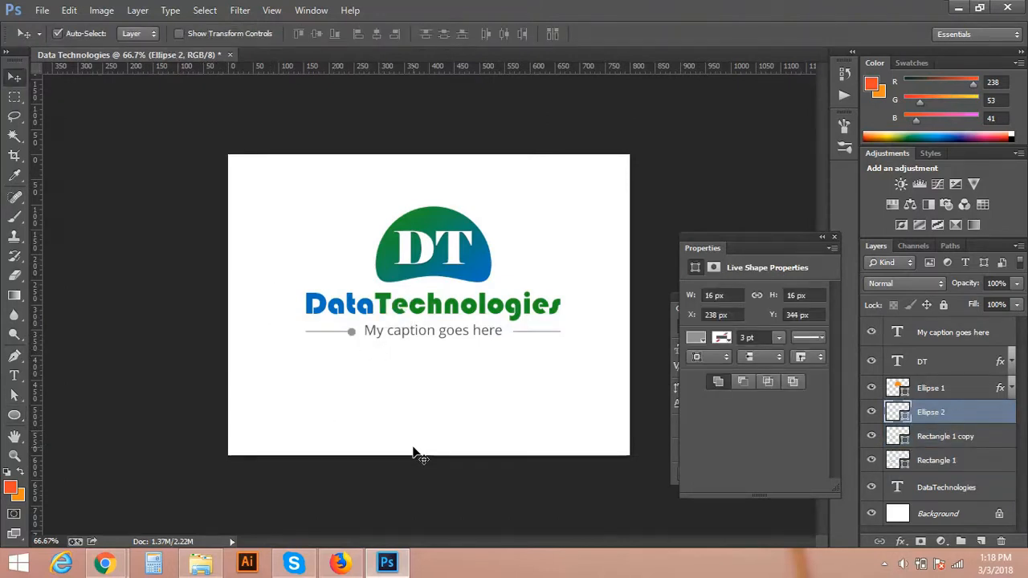
key(Down)
- Duplicate the small gray circle and move the copy horizontally to X 560 px, onto the right line's inner end
key(alt+Right)
key(shift+Right)
key(shift+Right)
key(shift+Right)
key(shift+Right)
key(shift+Right)
key(shift+Right)
key(shift+Right)
key(shift+Right)
key(shift+Right)
key(shift+Right)
key(shift+Right)
key(shift+Right)
key(shift+Right)
key(shift+Right)
key(shift+Right)
key(shift+Right)
key(shift+Right)
key(shift+Right)
key(shift+Right)
key(shift+Right)
key(shift+Right)
key(shift+Right)
key(shift+Right)
key(shift+Right)
key(shift+Right)
key(shift+Right)
key(shift+Right)
key(shift+Right)
key(shift+Right)
key(shift+Right)
key(shift+Right)
key(shift+Right)
key(Right)
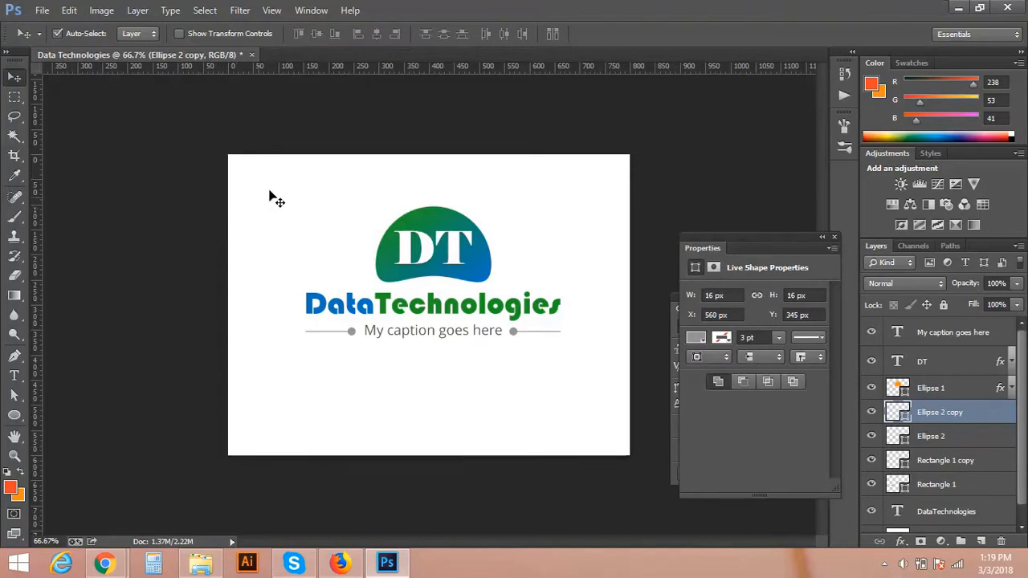
drag(261, 185, 556, 363)
drag(258, 205, 570, 371)
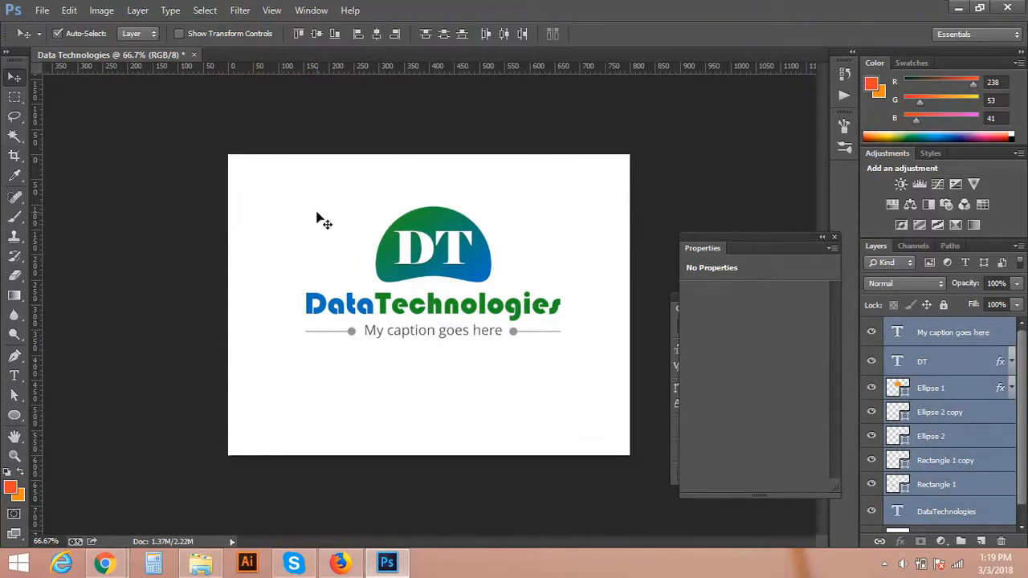
click(392, 365)
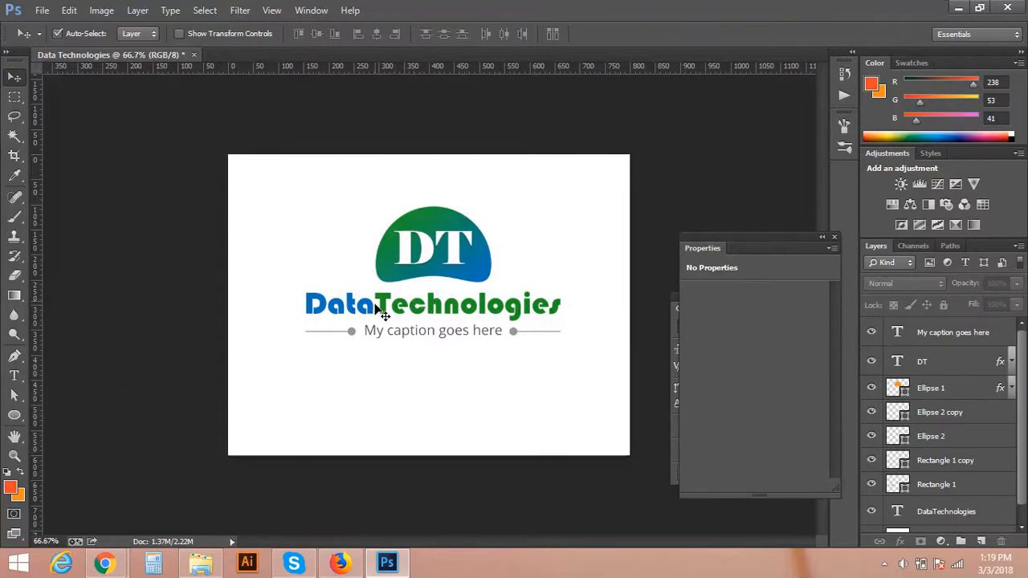
click(386, 312)
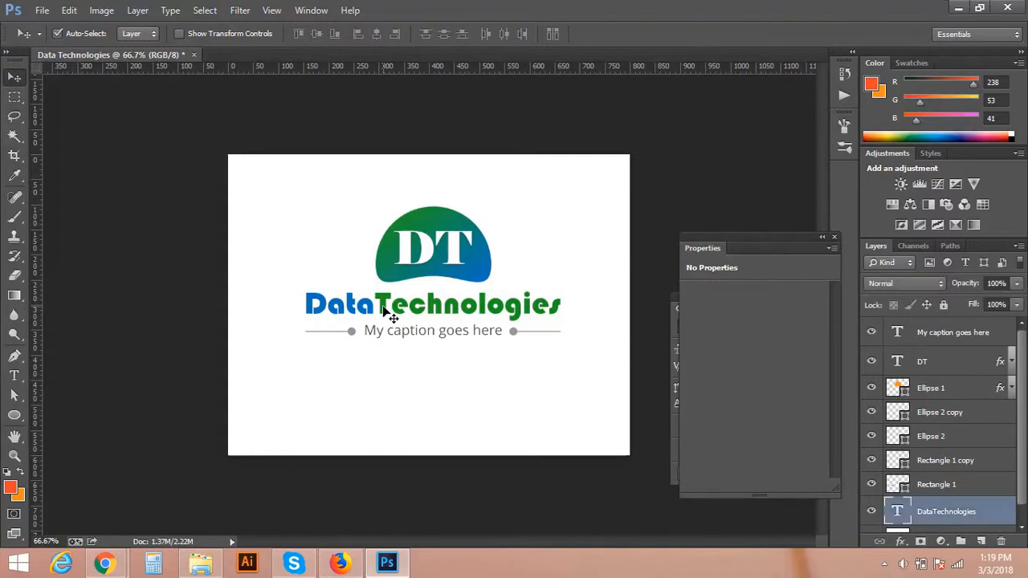
click(406, 381)
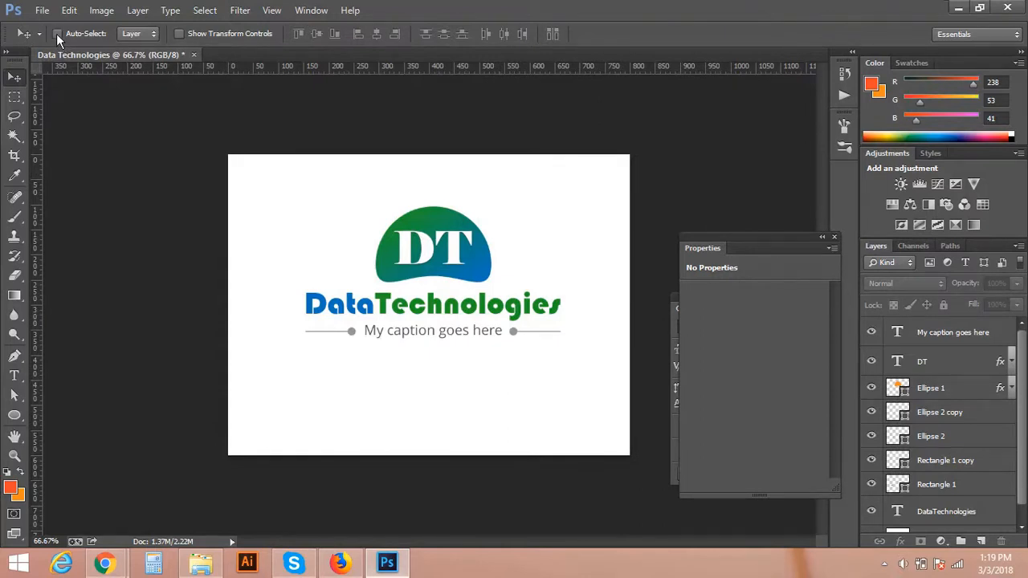
- Select all the logo layers and nudge them down together to center the logo vertically on the canvas
drag(244, 192, 610, 374)
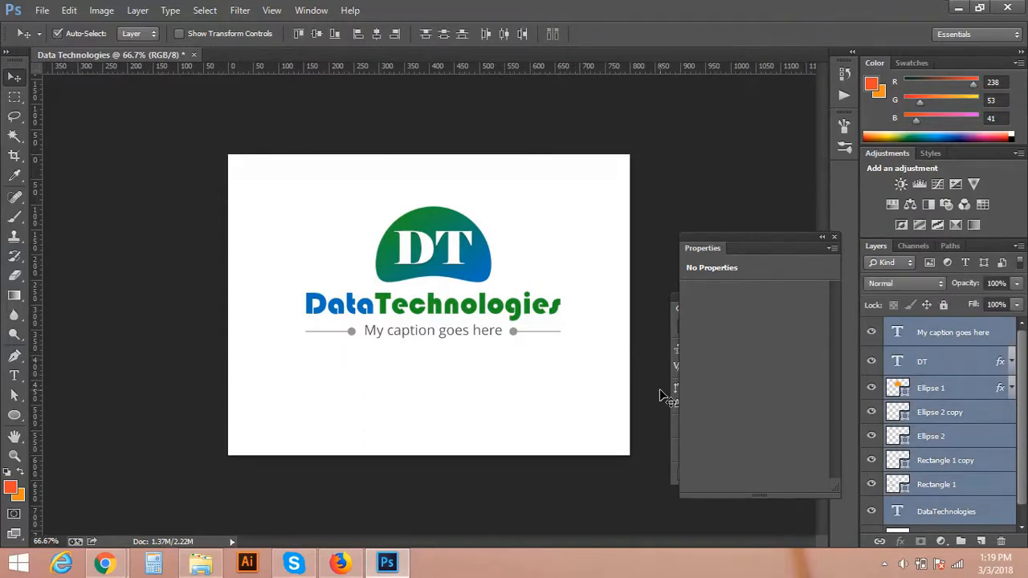
key(shift+Down)
key(shift+Down)
key(shift+Down)
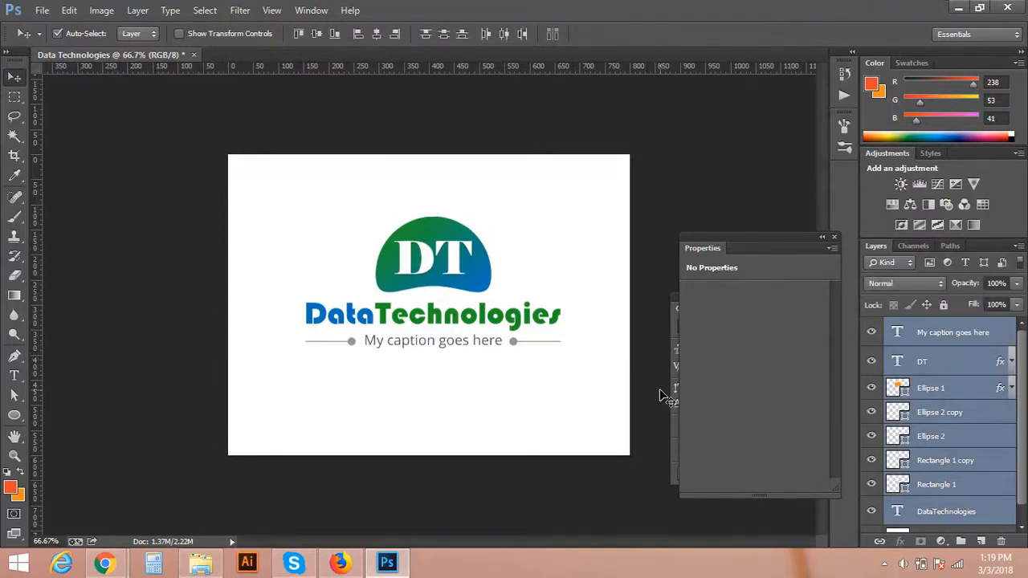
key(Down)
key(Down)
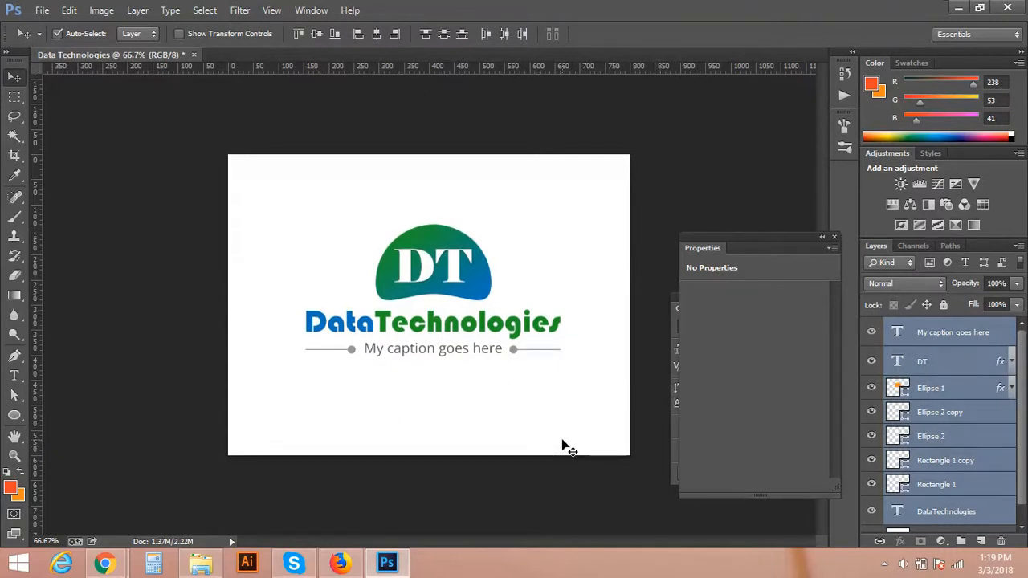
- Save the document as Data Technologies.psd in the Logo Design folder with Maximize Compatibility enabled
click(41, 9)
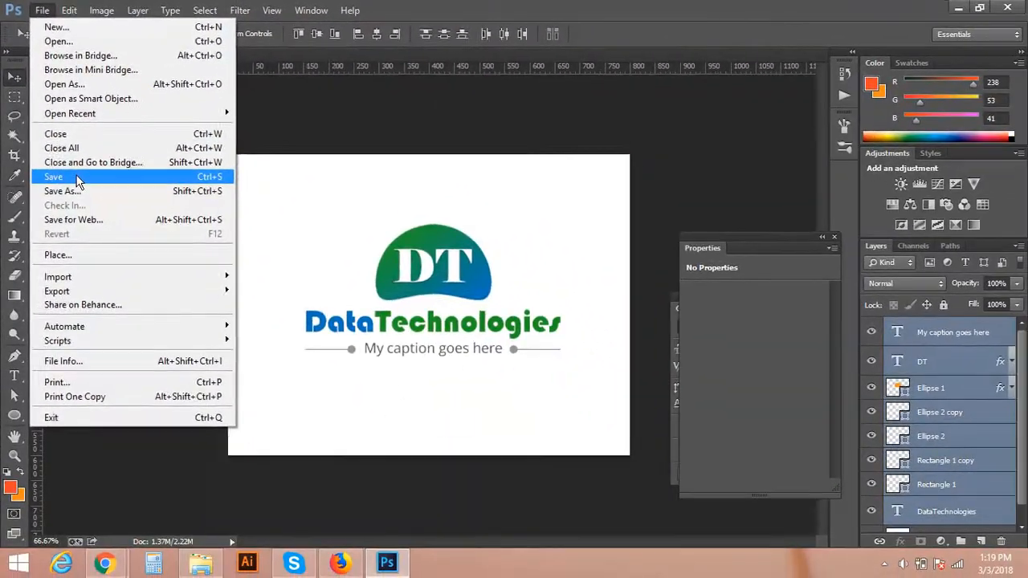
click(108, 249)
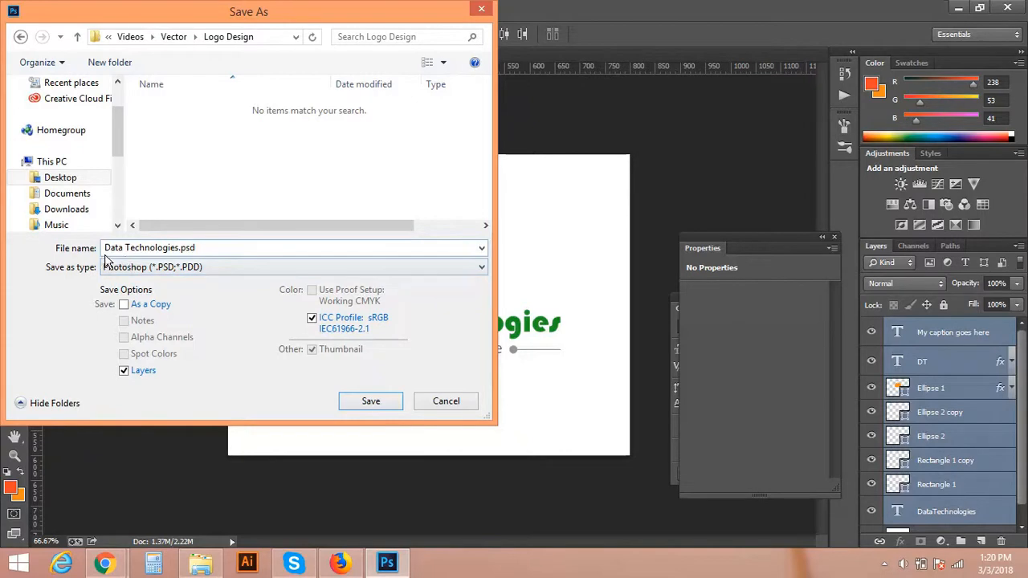
click(368, 401)
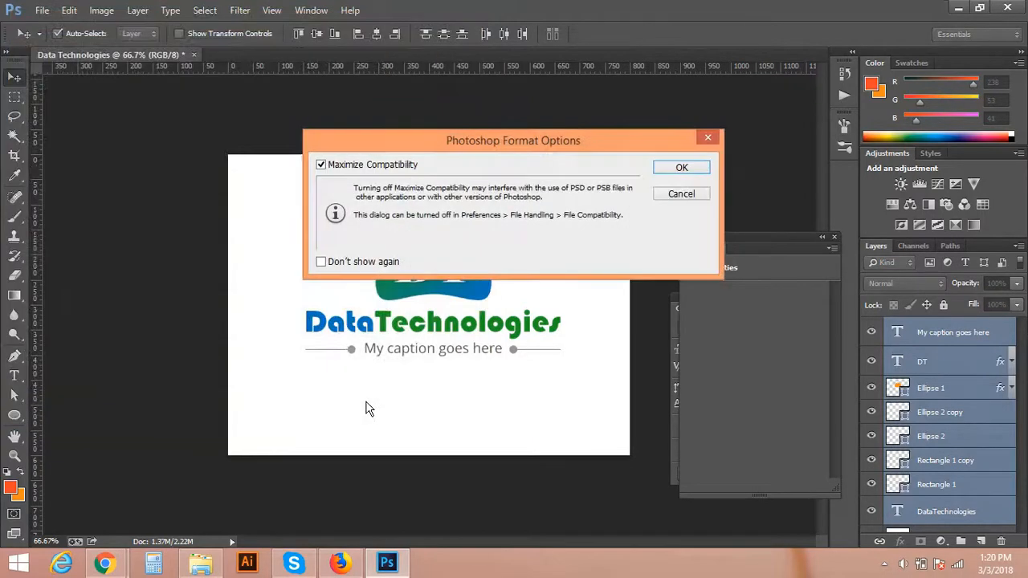
click(681, 168)
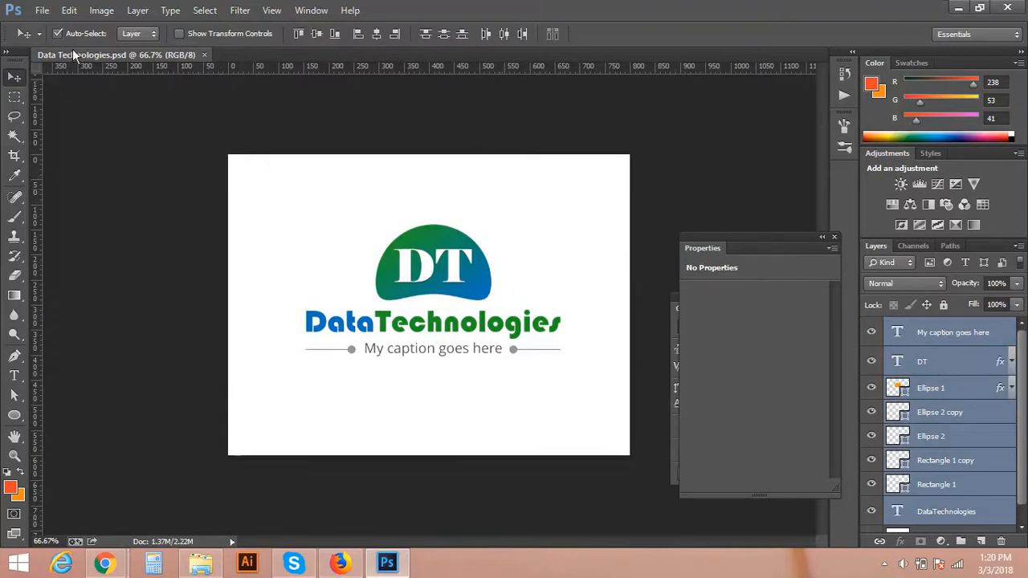
- Save a JPEG copy as Data Technologies.jpg in the Logo Design folder at quality 12 (Maximum), Baseline ("Standard")
click(42, 11)
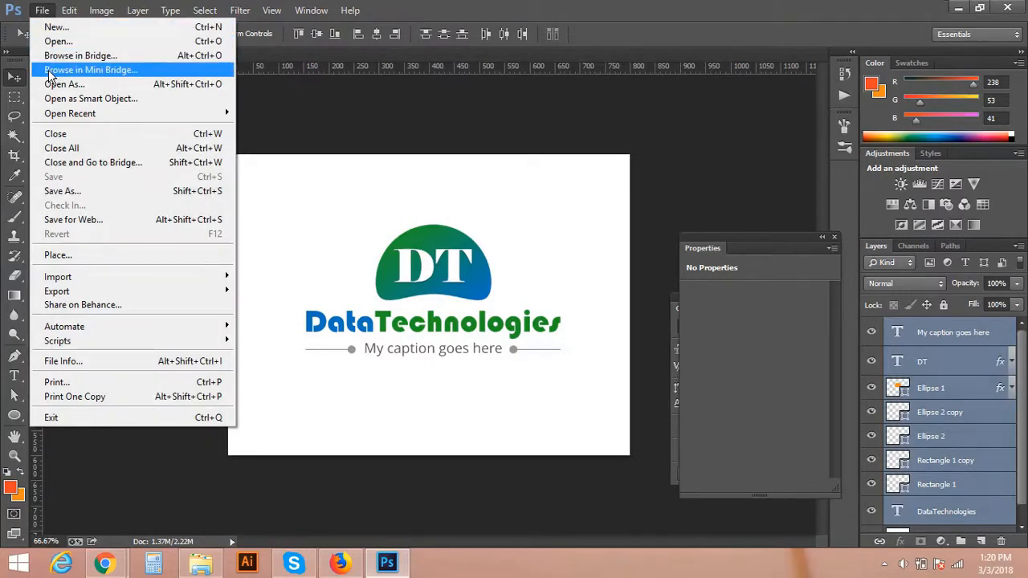
click(94, 190)
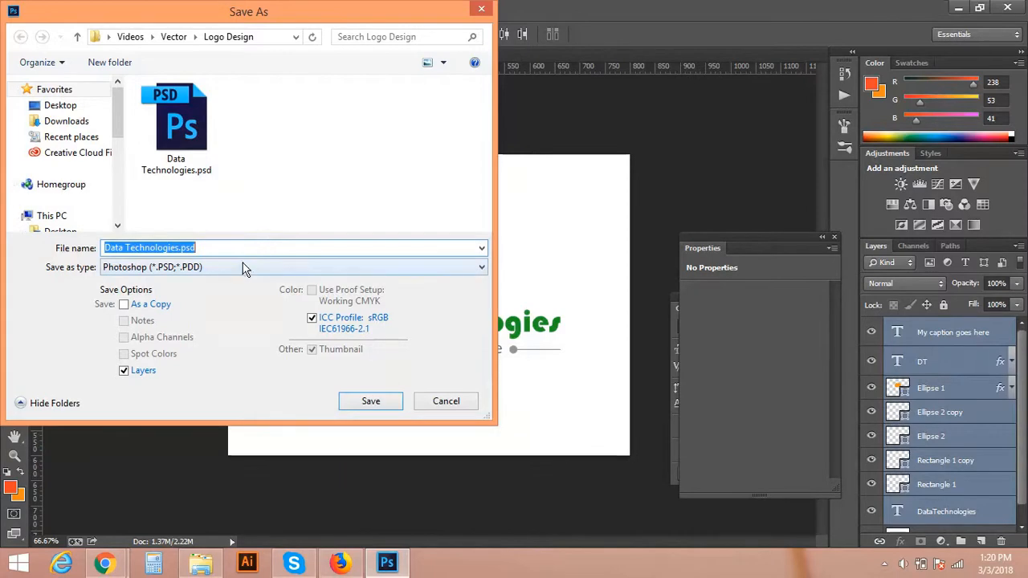
click(243, 268)
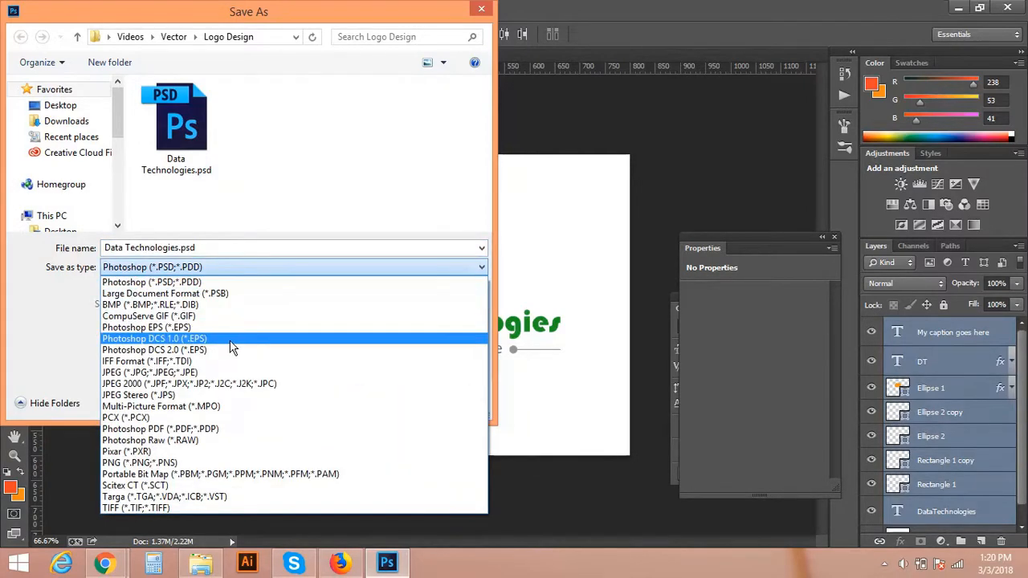
click(236, 373)
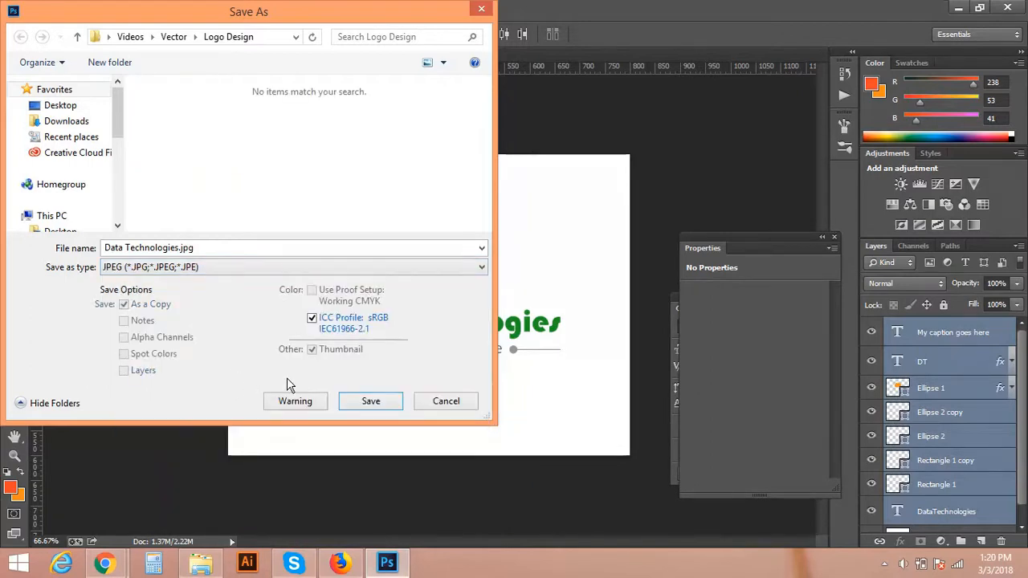
click(378, 403)
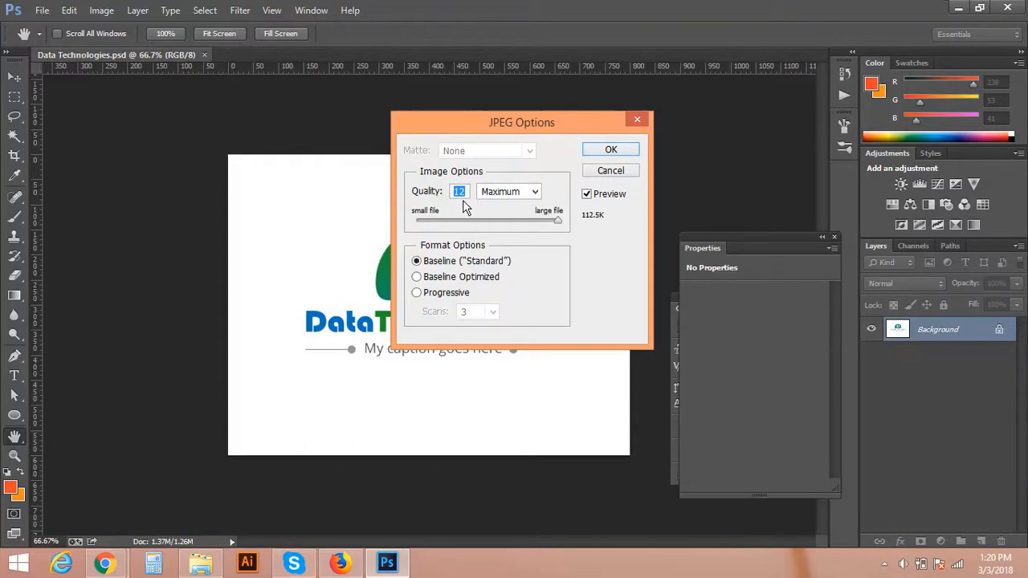
click(594, 152)
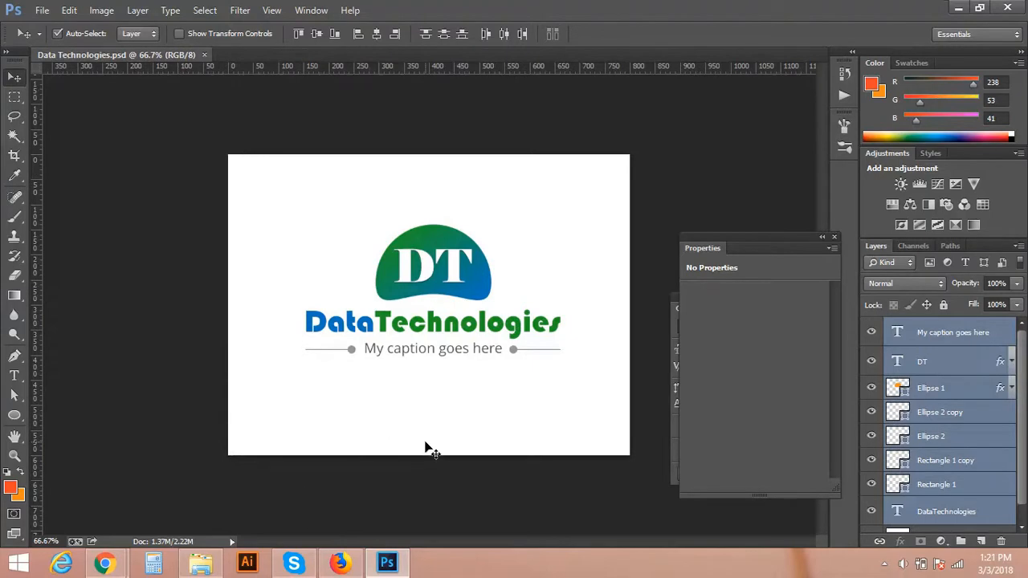
- View Data Technologies.jpg from the Logo Design folder in File Explorer and return to Photoshop
click(201, 564)
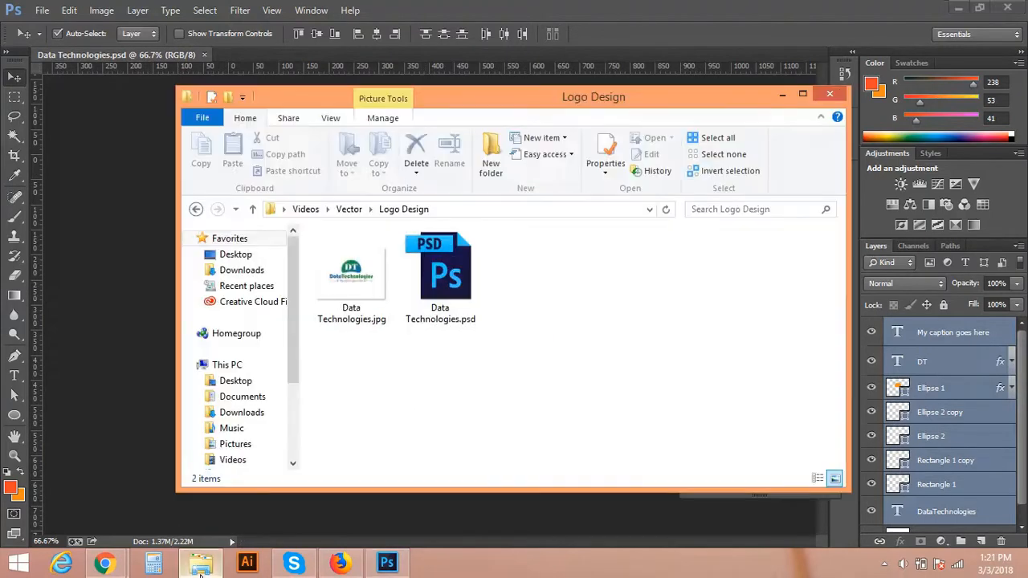
double_click(357, 285)
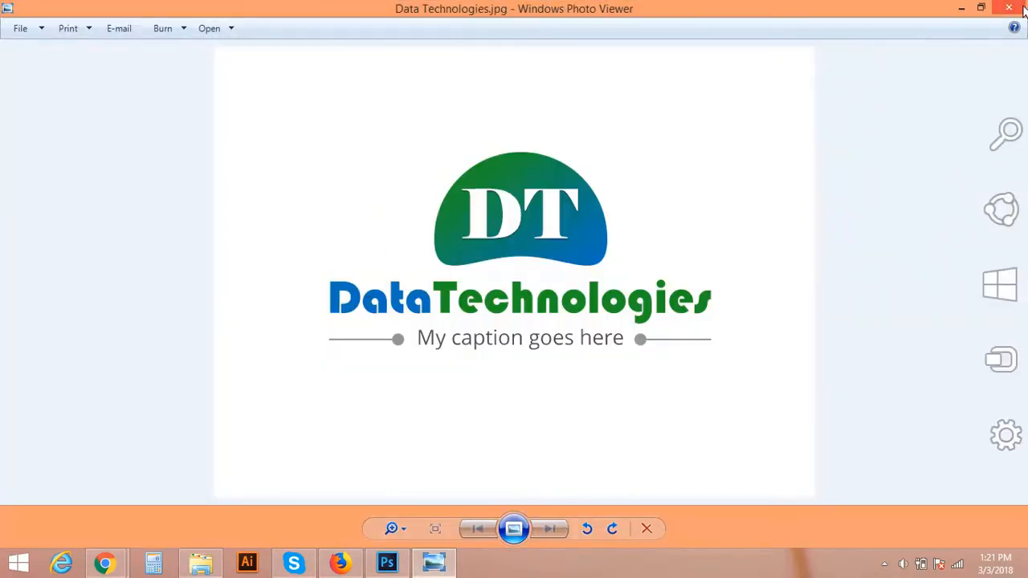
click(392, 562)
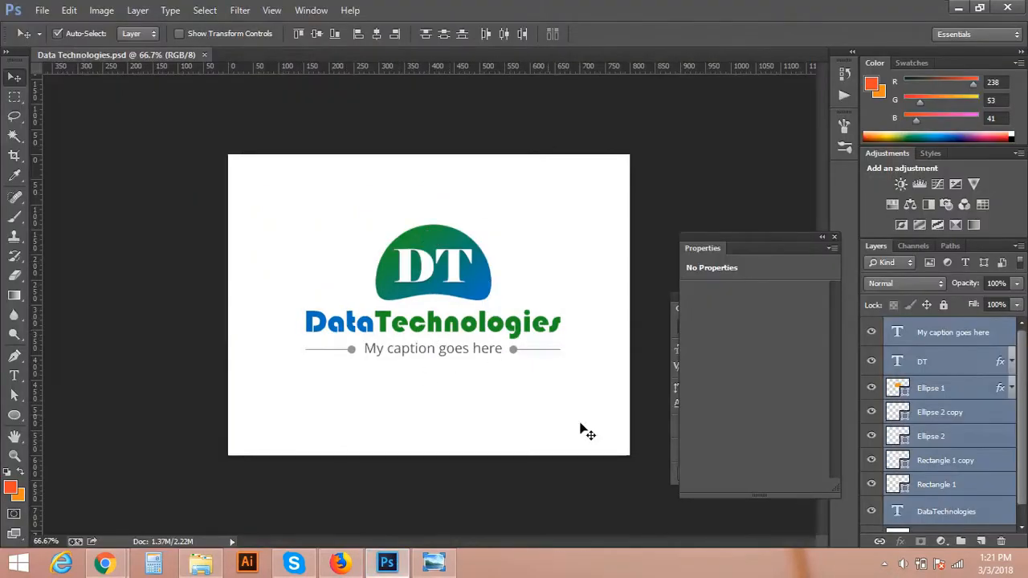
- Hide the white Background layer and deselect the logo layers
scroll(891, 498, down, 1)
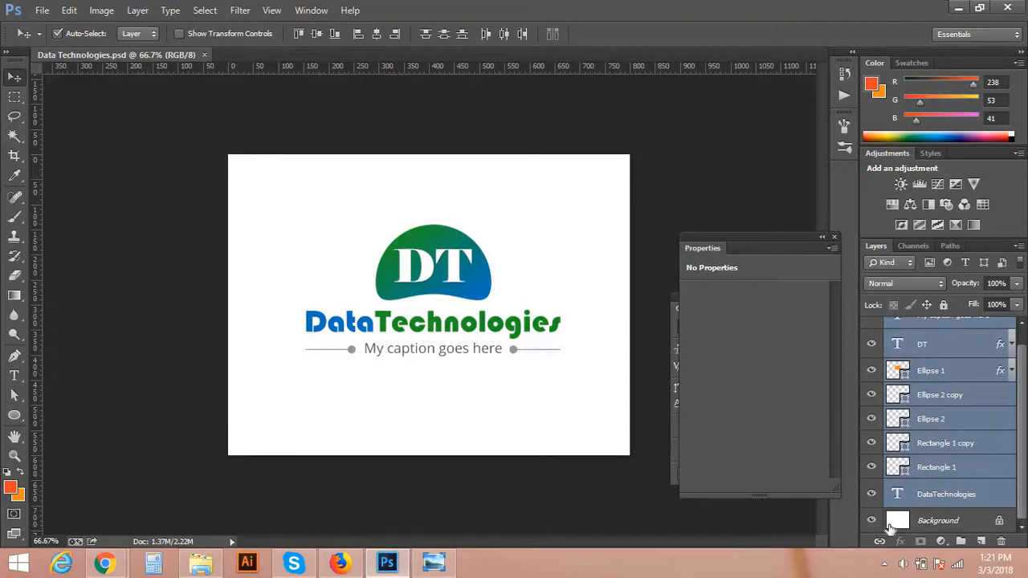
click(871, 521)
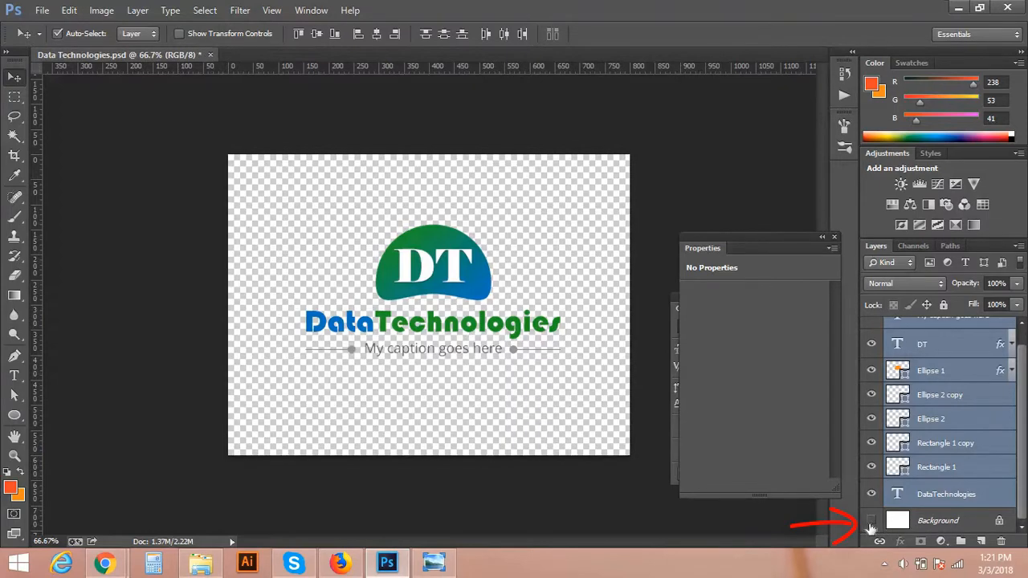
click(532, 435)
- Export the logo for the web as a transparent PNG-24 named Data-Technologies.png in the Logo Design folder, at 800 x 600 px
click(40, 11)
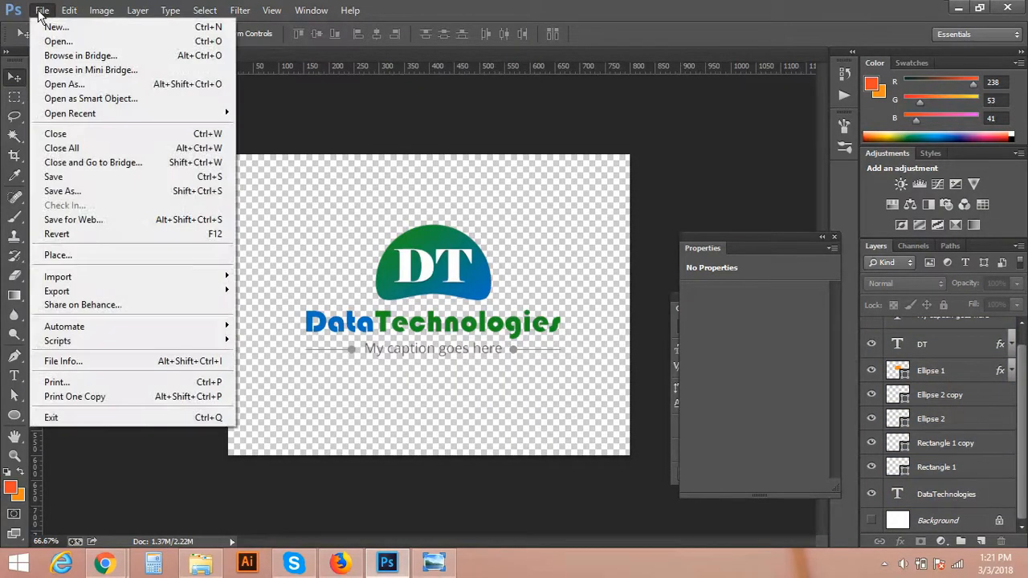
click(69, 222)
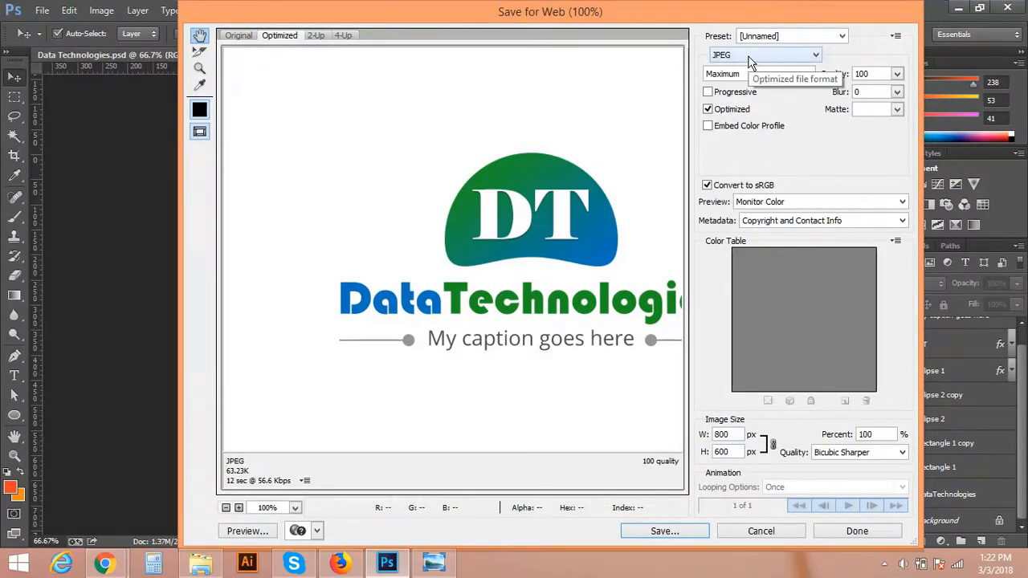
click(748, 58)
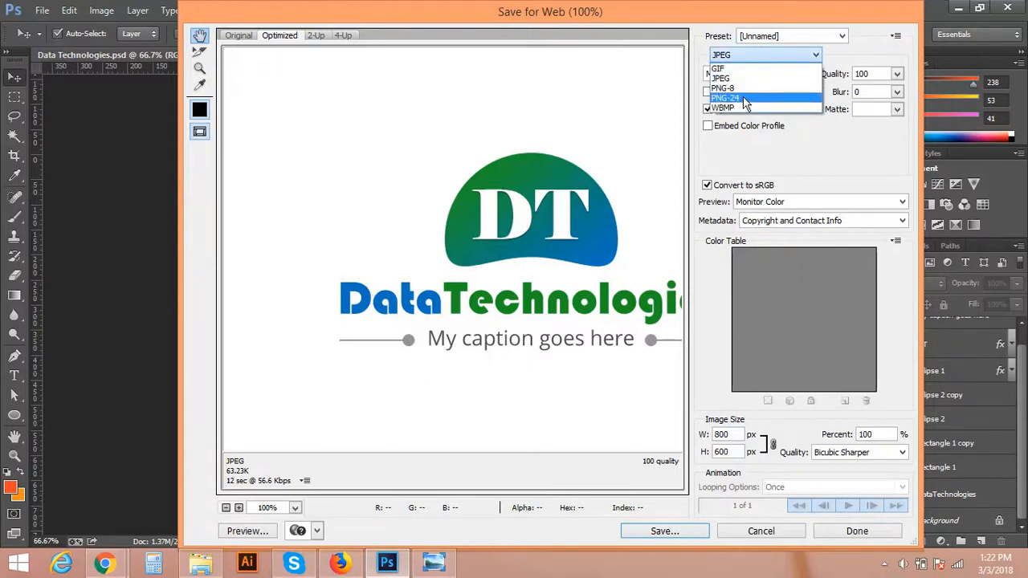
click(746, 98)
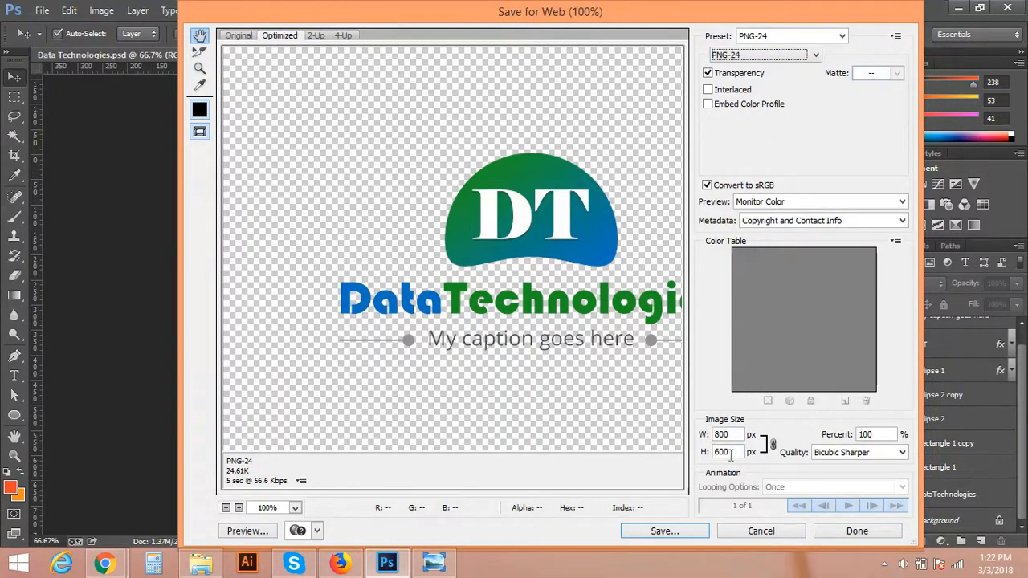
click(683, 534)
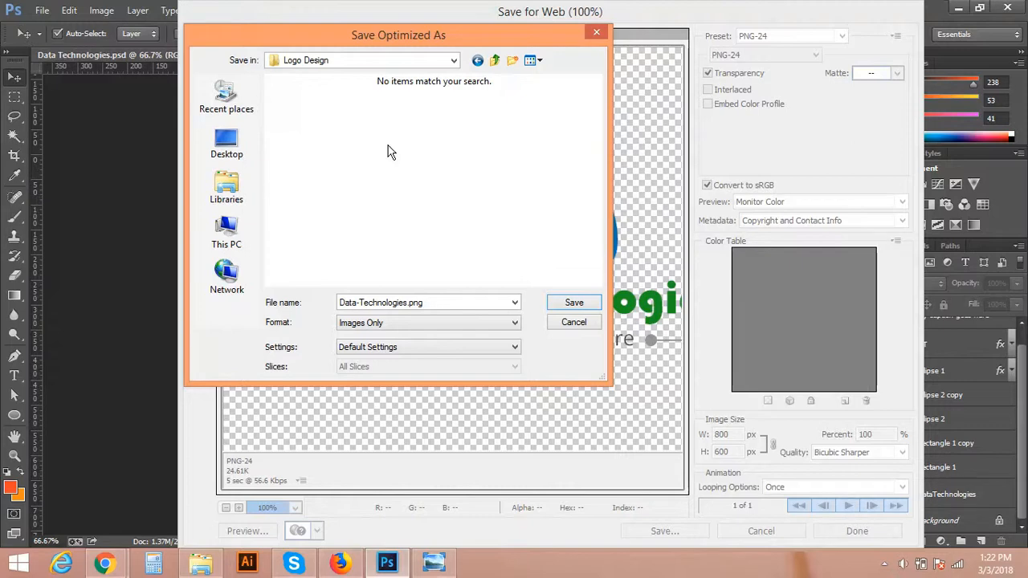
double_click(363, 299)
click(574, 302)
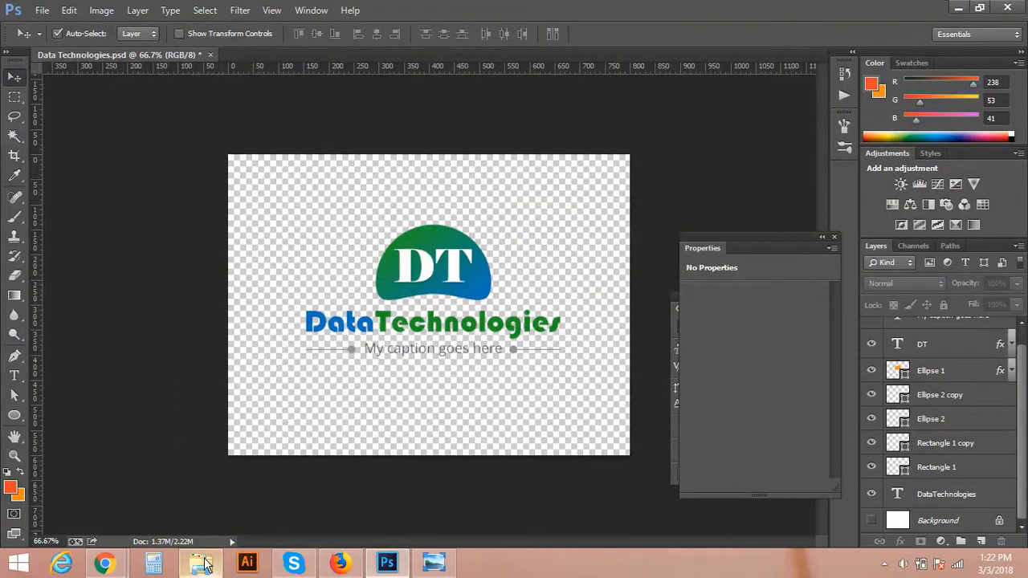
- Switch to the Logo Design folder in File Explorer and view Data-Technologies.png
mouse_move(201, 562)
click(207, 504)
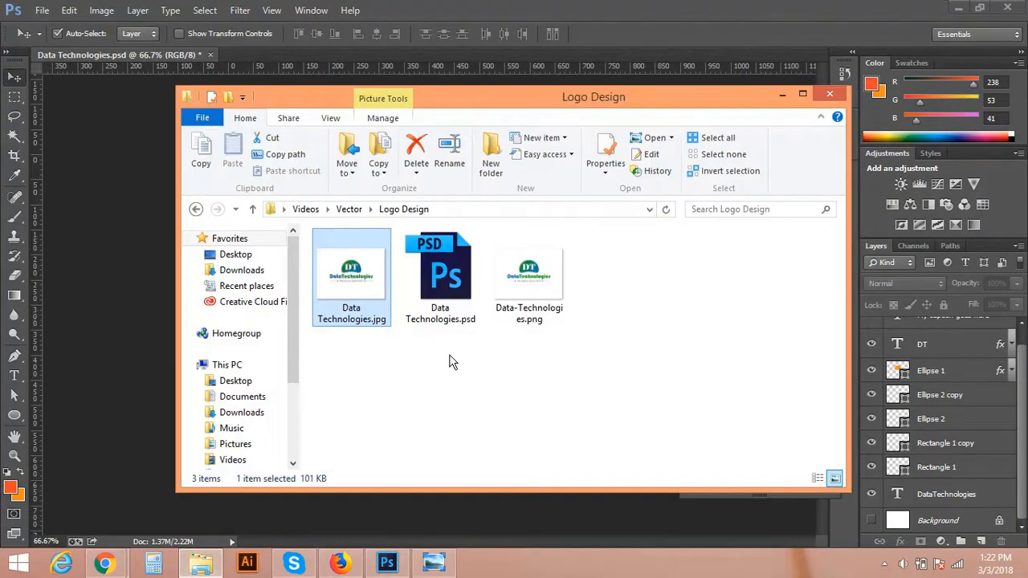
double_click(536, 284)
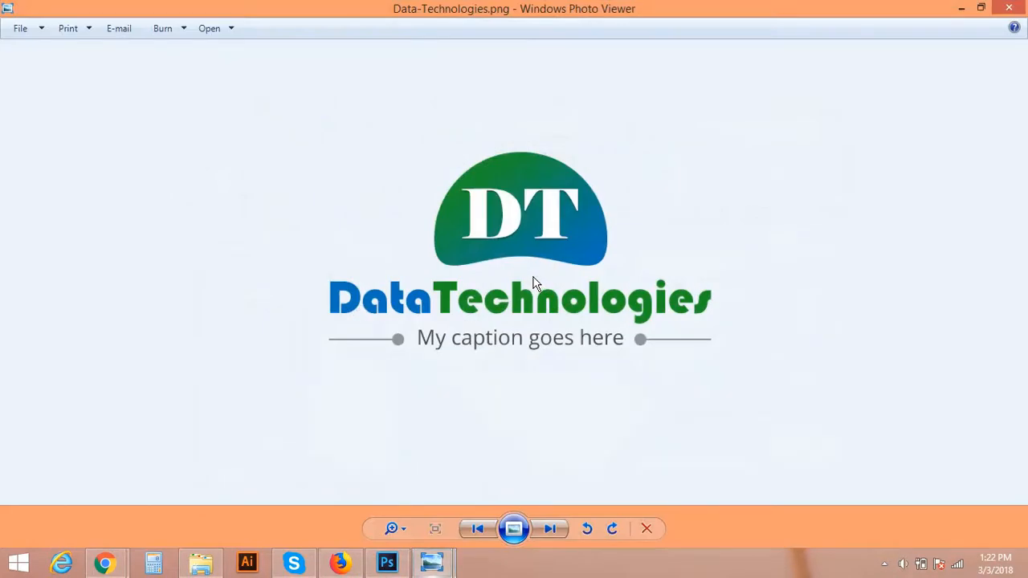